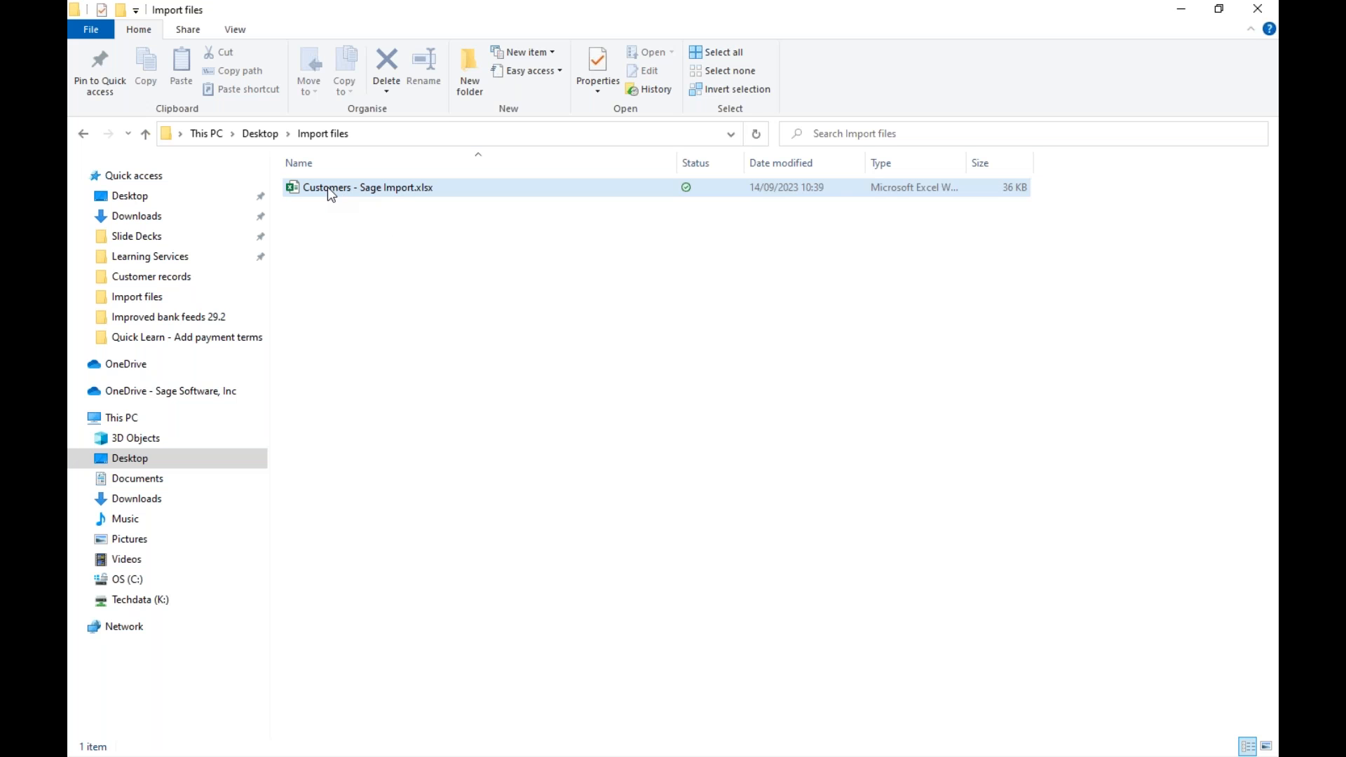
- Open the Customers - Sage Import.xlsx workbook and autofit all columns to their contents
{"action": "left_click", "coordinate": [404, 194]}
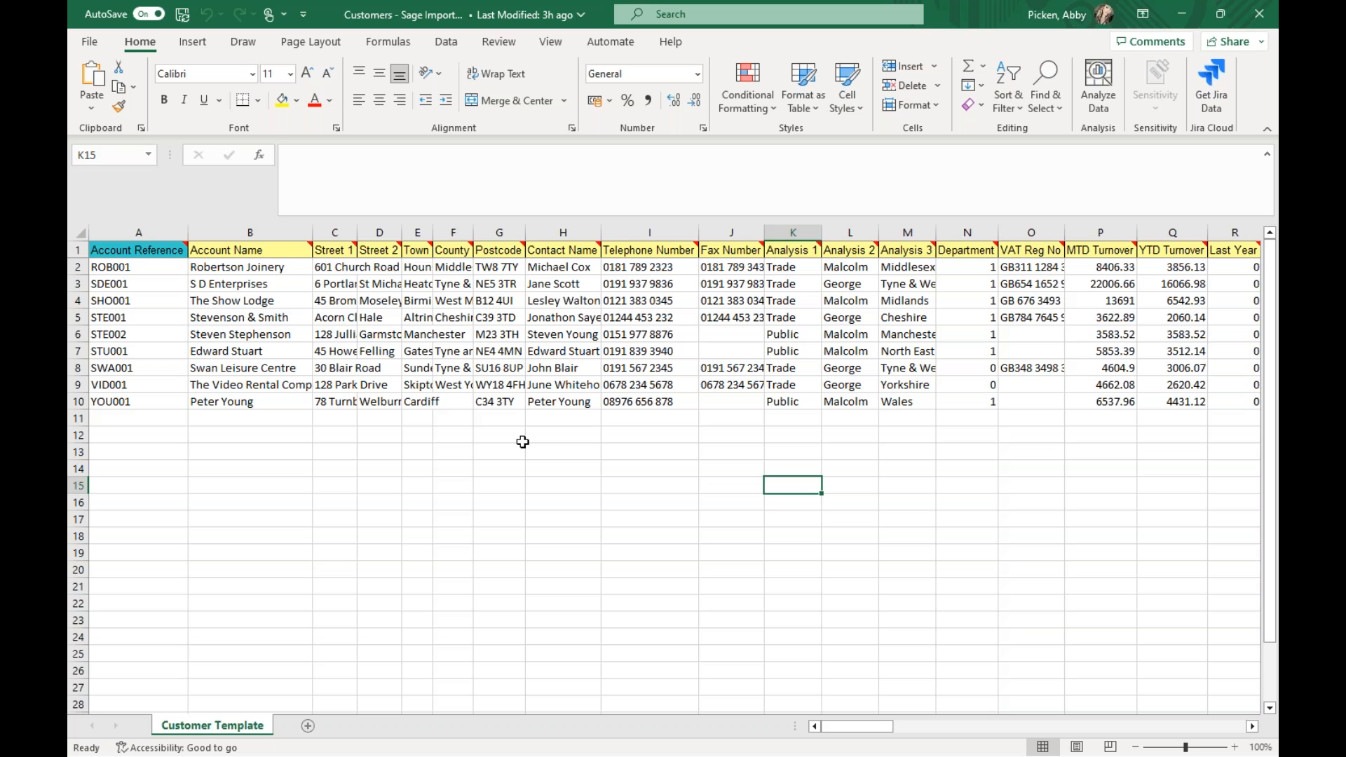
{"action": "left_click", "coordinate": [82, 233]}
{"action": "double_click", "coordinate": [187, 231]}
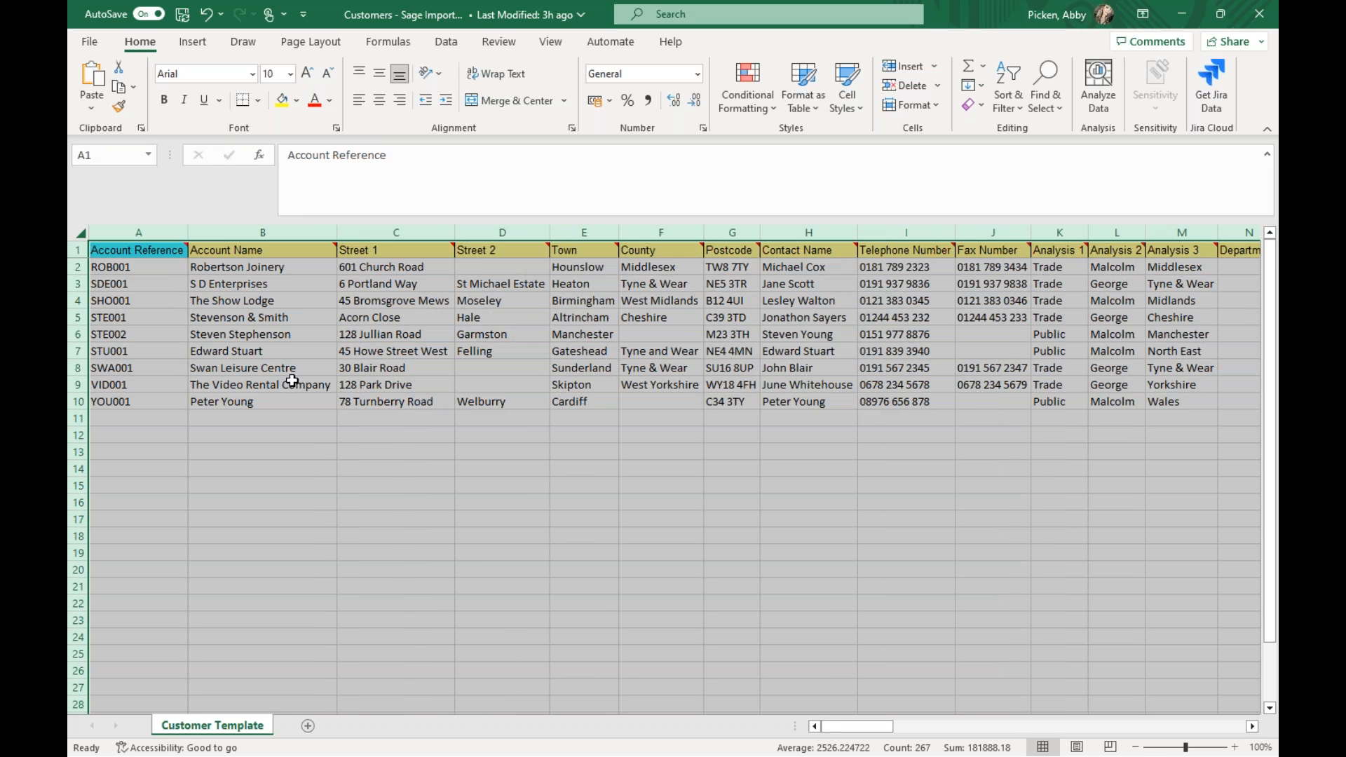
{"action": "left_click", "coordinate": [226, 450]}
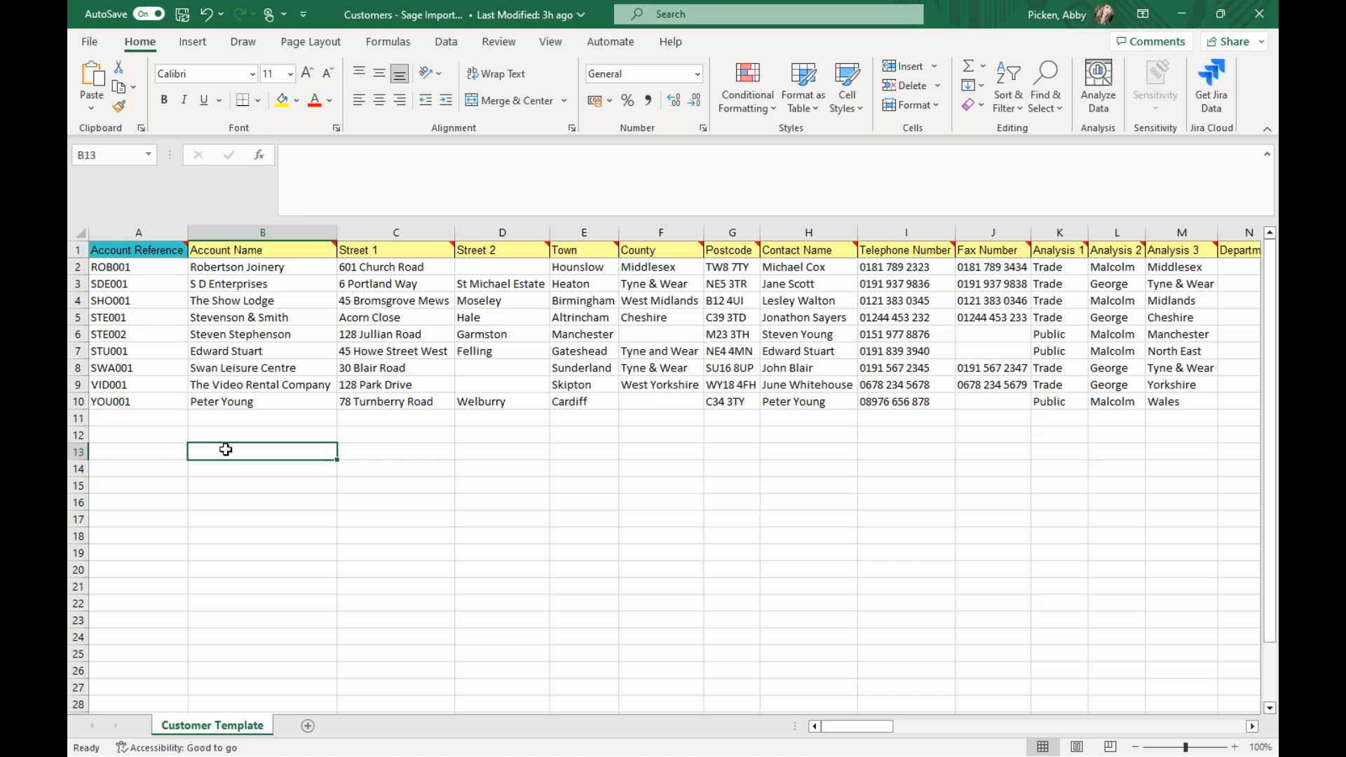
- Examine the notes on the Account Reference and Account Name headings and check the customer account references
{"action": "mouse_move", "coordinate": [122, 254]}
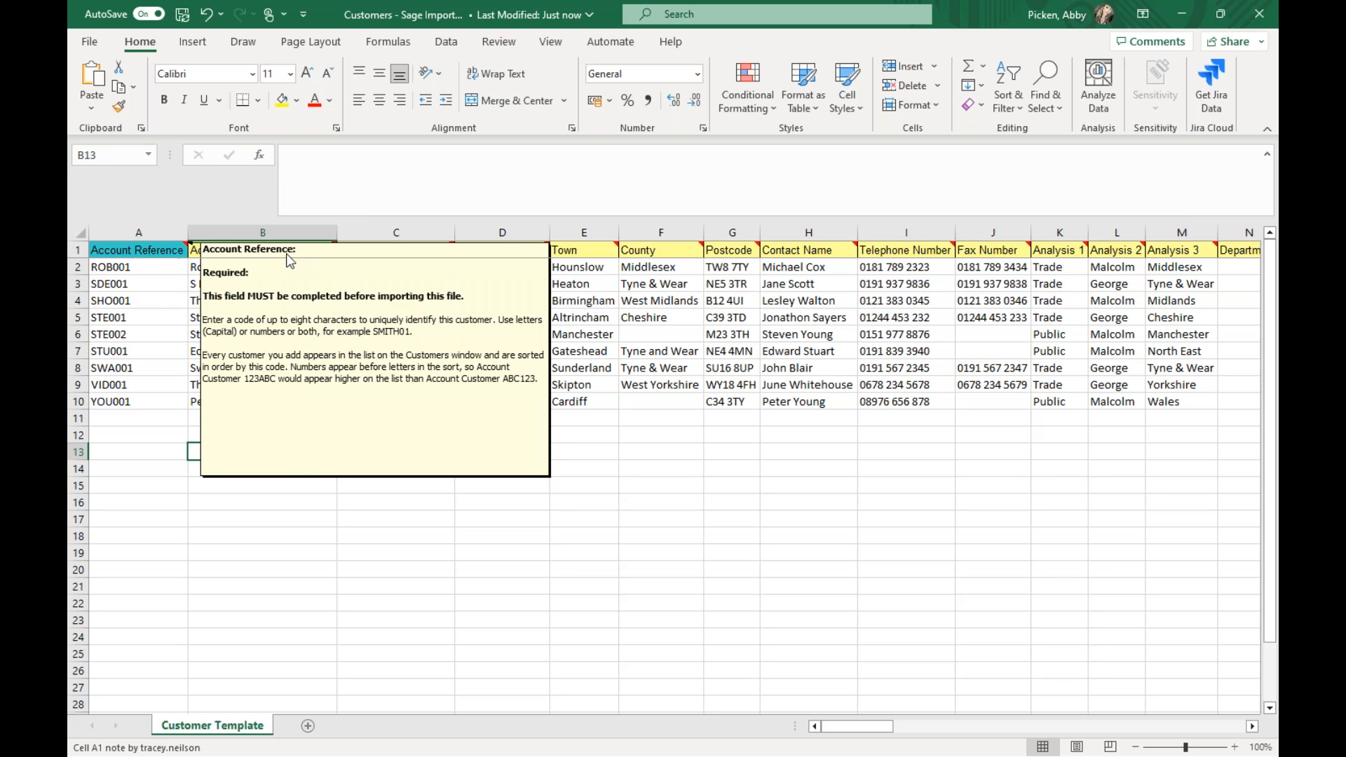
{"action": "left_click", "coordinate": [263, 256]}
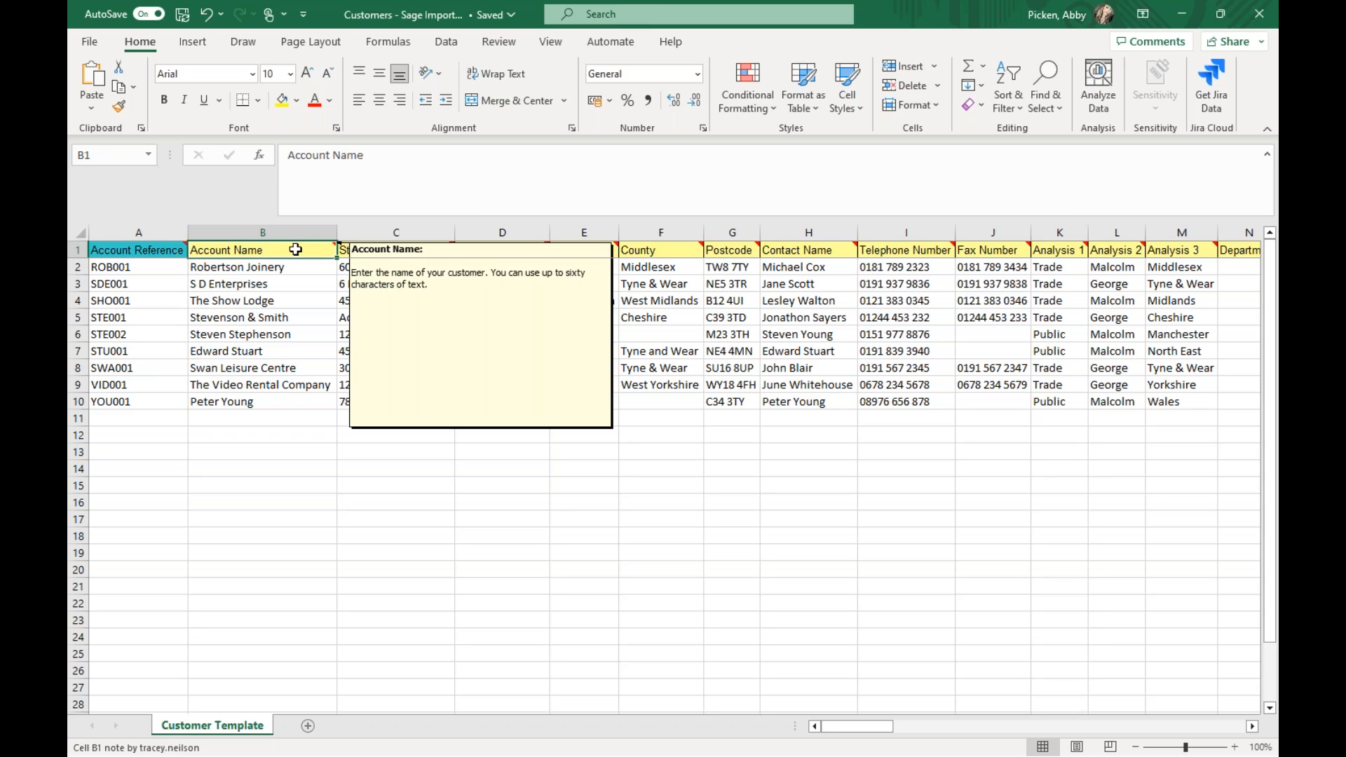
{"action": "mouse_move", "coordinate": [657, 243]}
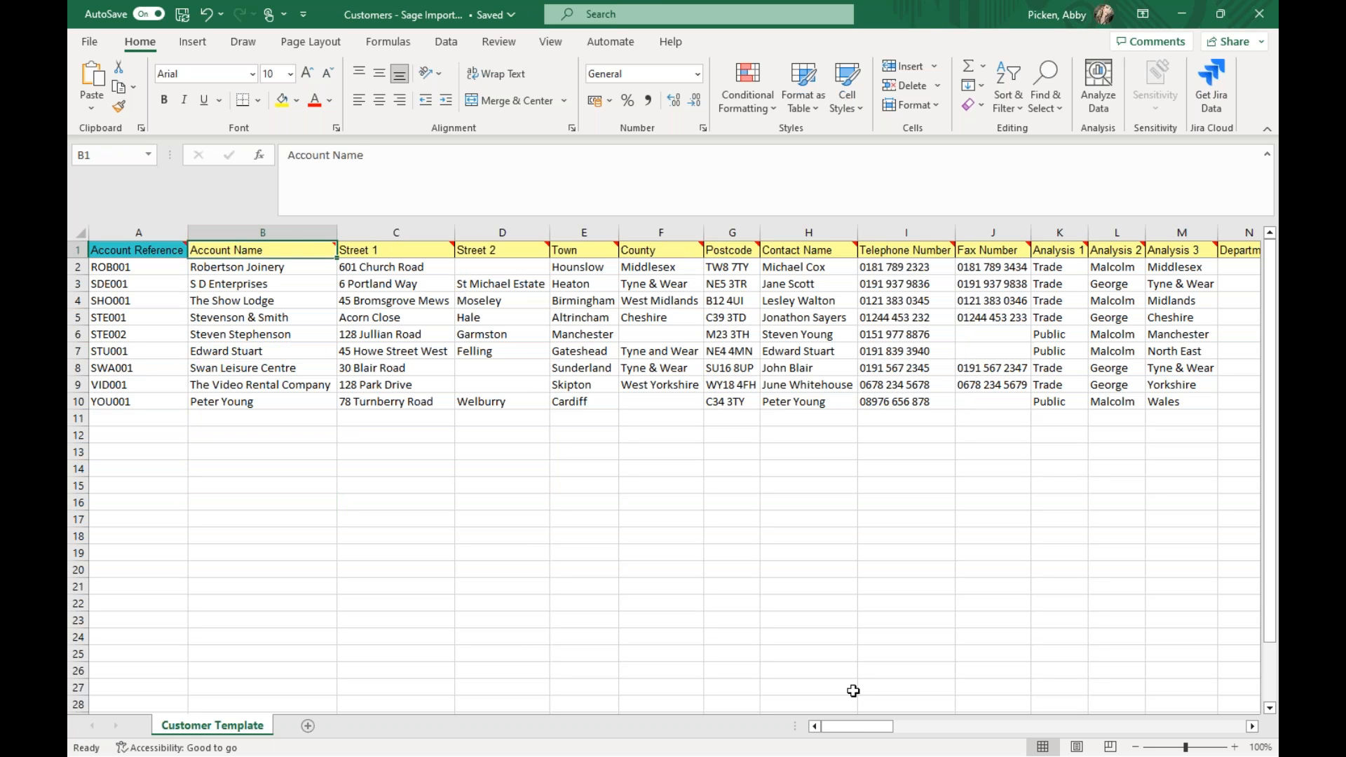
{"action": "mouse_move", "coordinate": [835, 728]}
{"action": "left_mouse_down"}
{"action": "mouse_move", "coordinate": [1057, 709]}
{"action": "mouse_move", "coordinate": [901, 737]}
{"action": "mouse_move", "coordinate": [813, 727]}
{"action": "left_mouse_up"}
{"action": "left_click", "coordinate": [312, 553]}
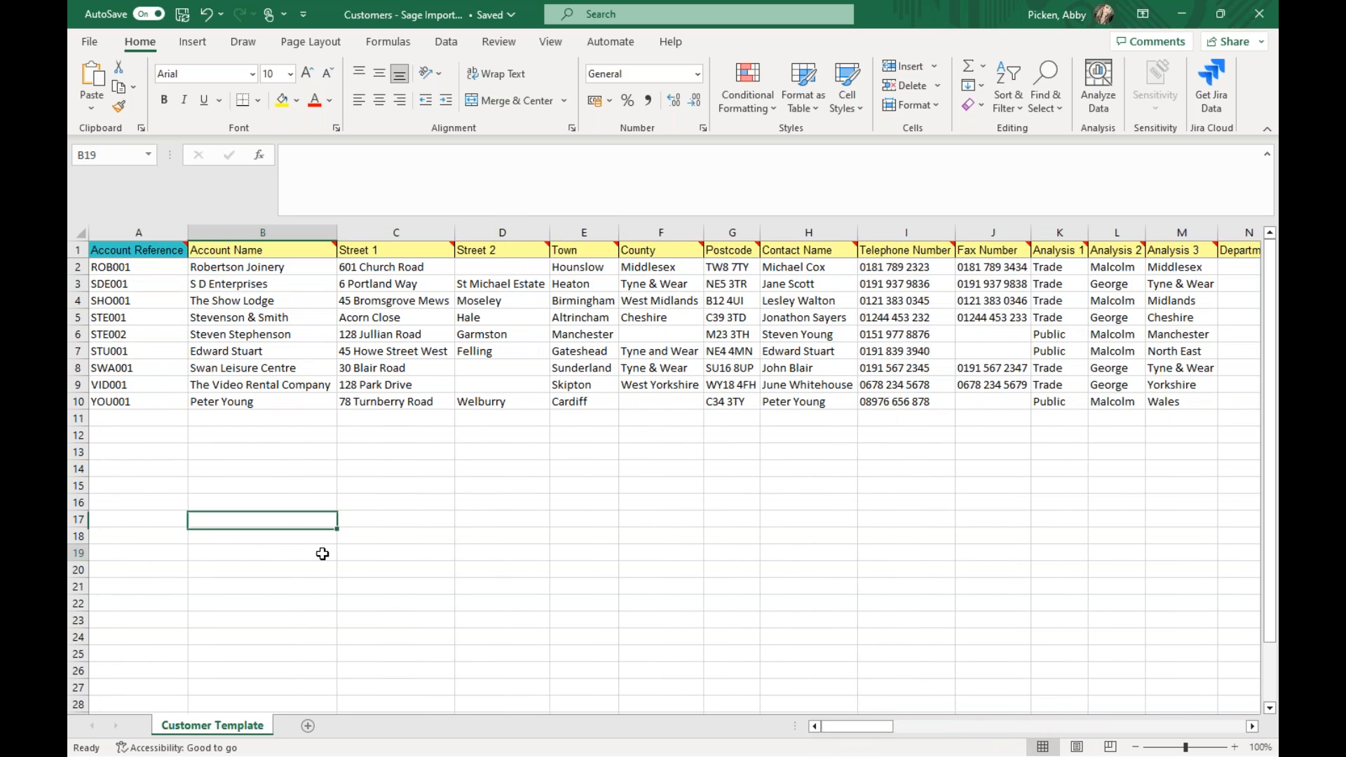
{"action": "left_click", "coordinate": [127, 265]}
{"action": "left_click", "coordinate": [123, 400]}
{"action": "left_click", "coordinate": [249, 455]}
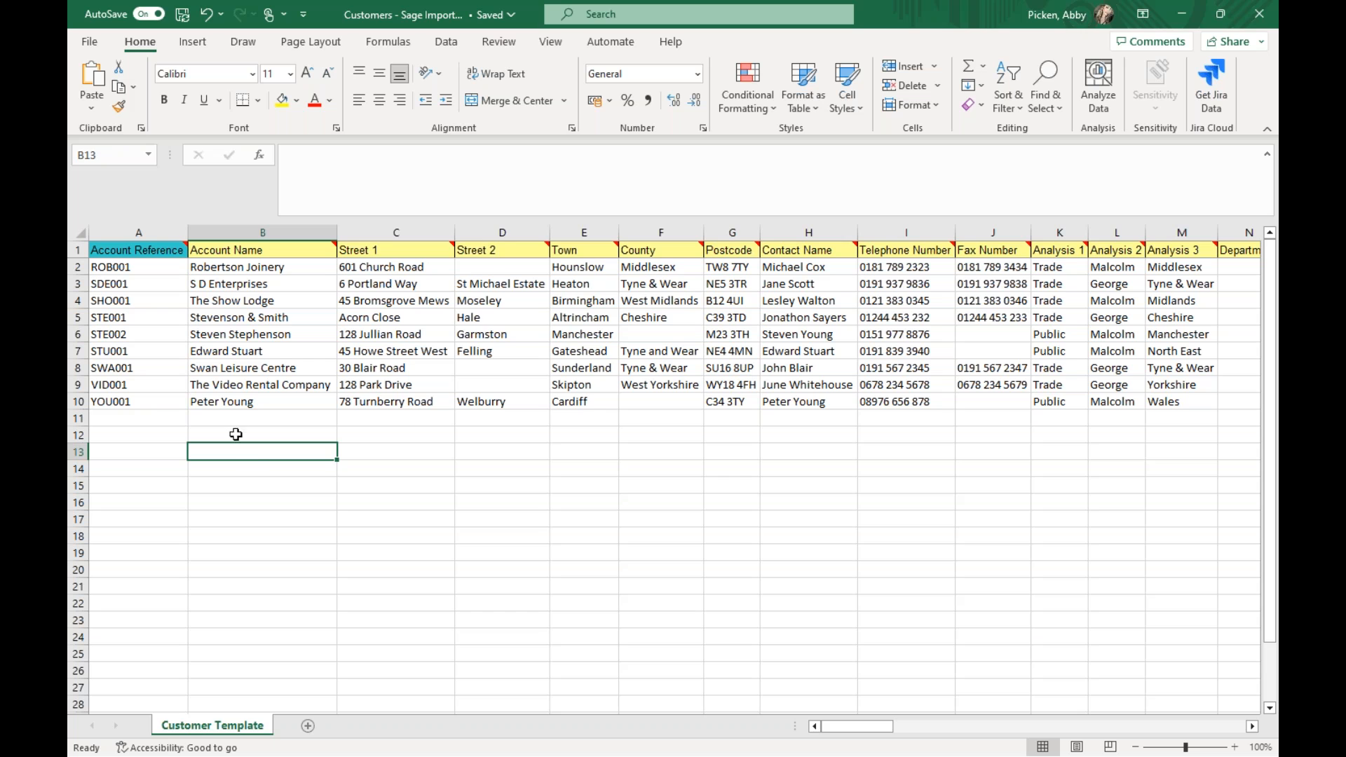
- Examine the notes on the Account Name, address, Contact Name and Telephone Number headings and check the blank Fax Number cells
{"action": "mouse_move", "coordinate": [276, 246]}
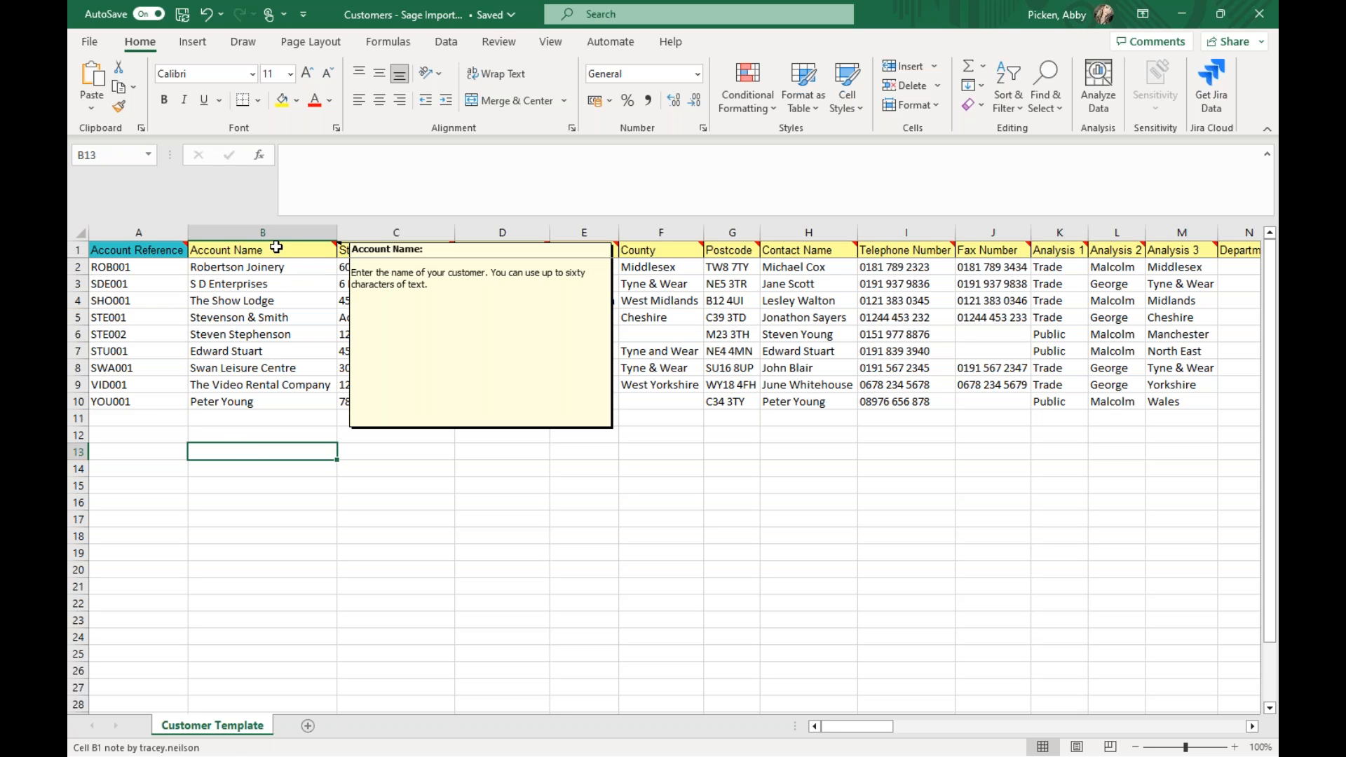
{"action": "mouse_move", "coordinate": [372, 248]}
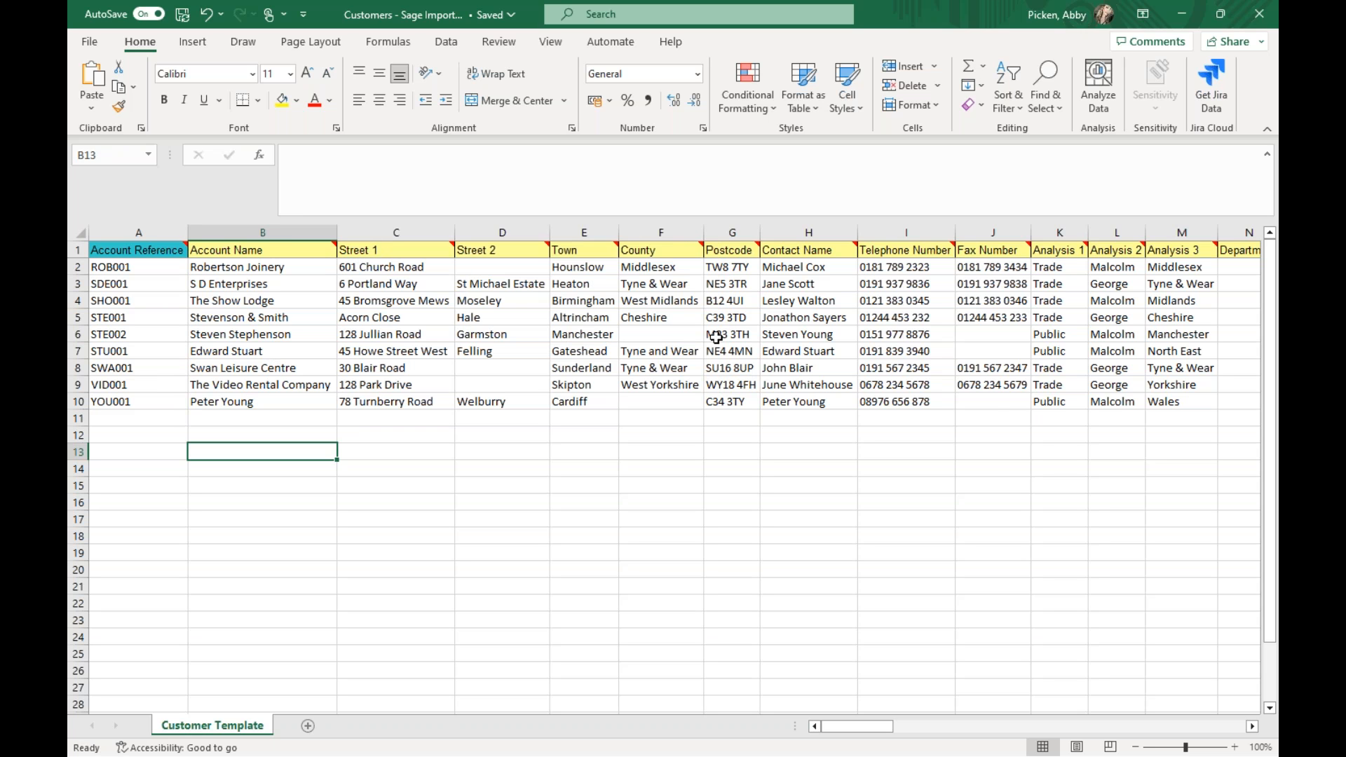
{"action": "mouse_move", "coordinate": [733, 248]}
{"action": "mouse_move", "coordinate": [800, 250]}
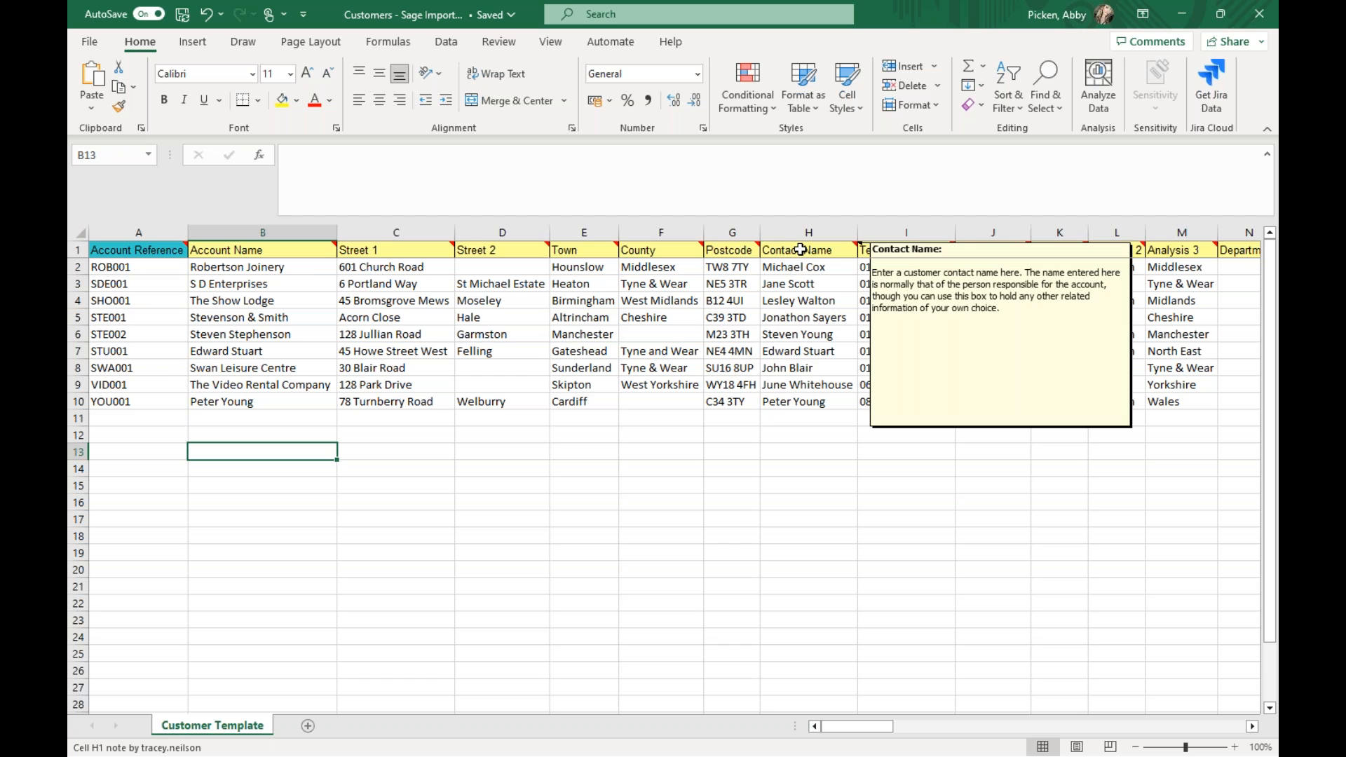
{"action": "mouse_move", "coordinate": [877, 250]}
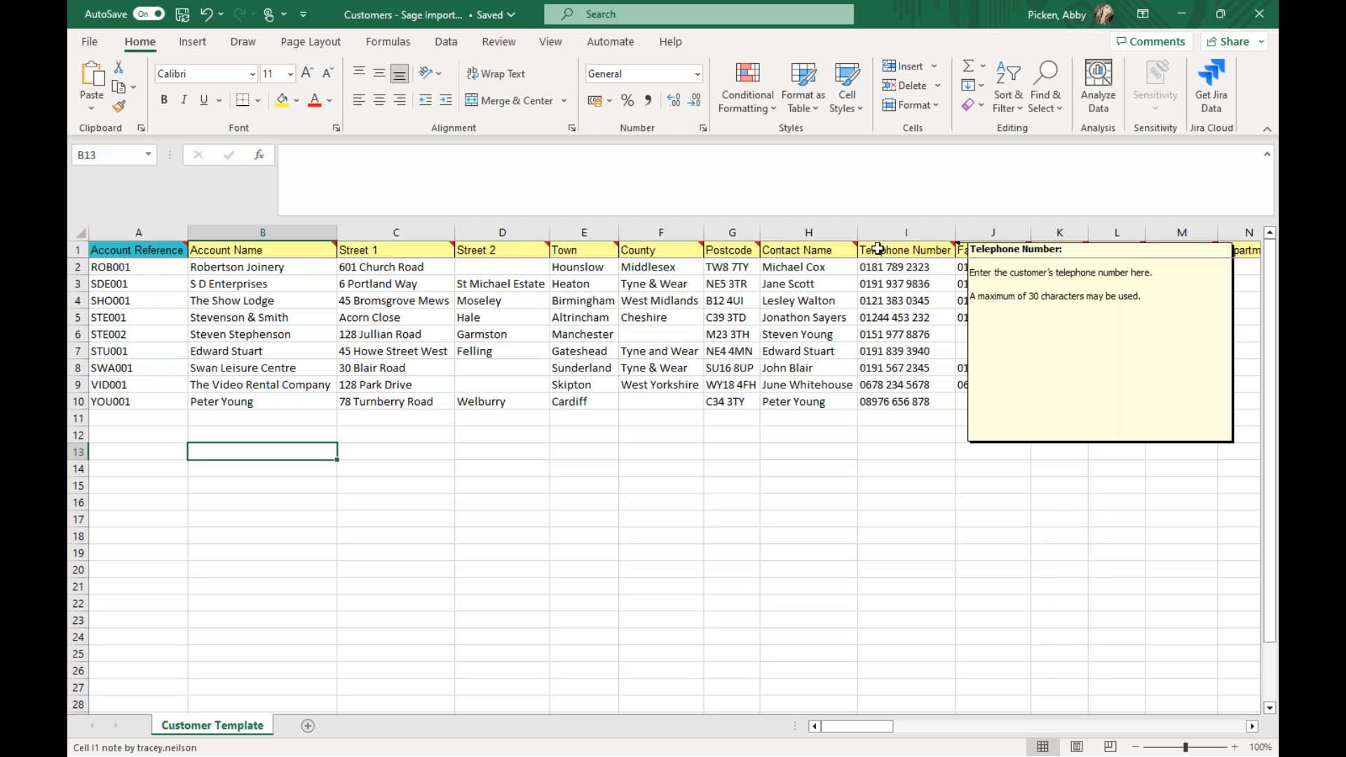
{"action": "left_click_drag", "start_coordinate": [971, 334], "coordinate": [973, 352]}
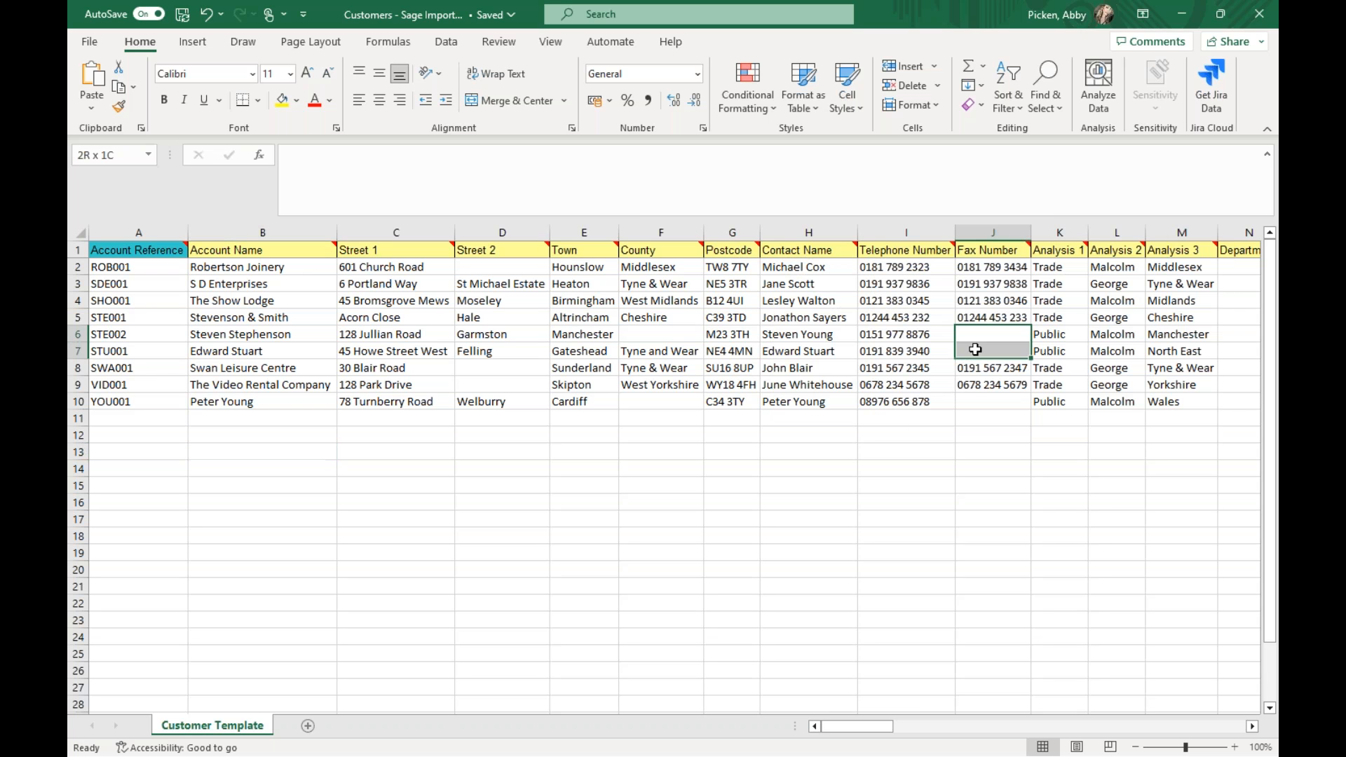
{"action": "left_click", "coordinate": [971, 399]}
{"action": "left_click", "coordinate": [971, 348]}
{"action": "left_click", "coordinate": [971, 334]}
{"action": "left_click", "coordinate": [532, 455]}
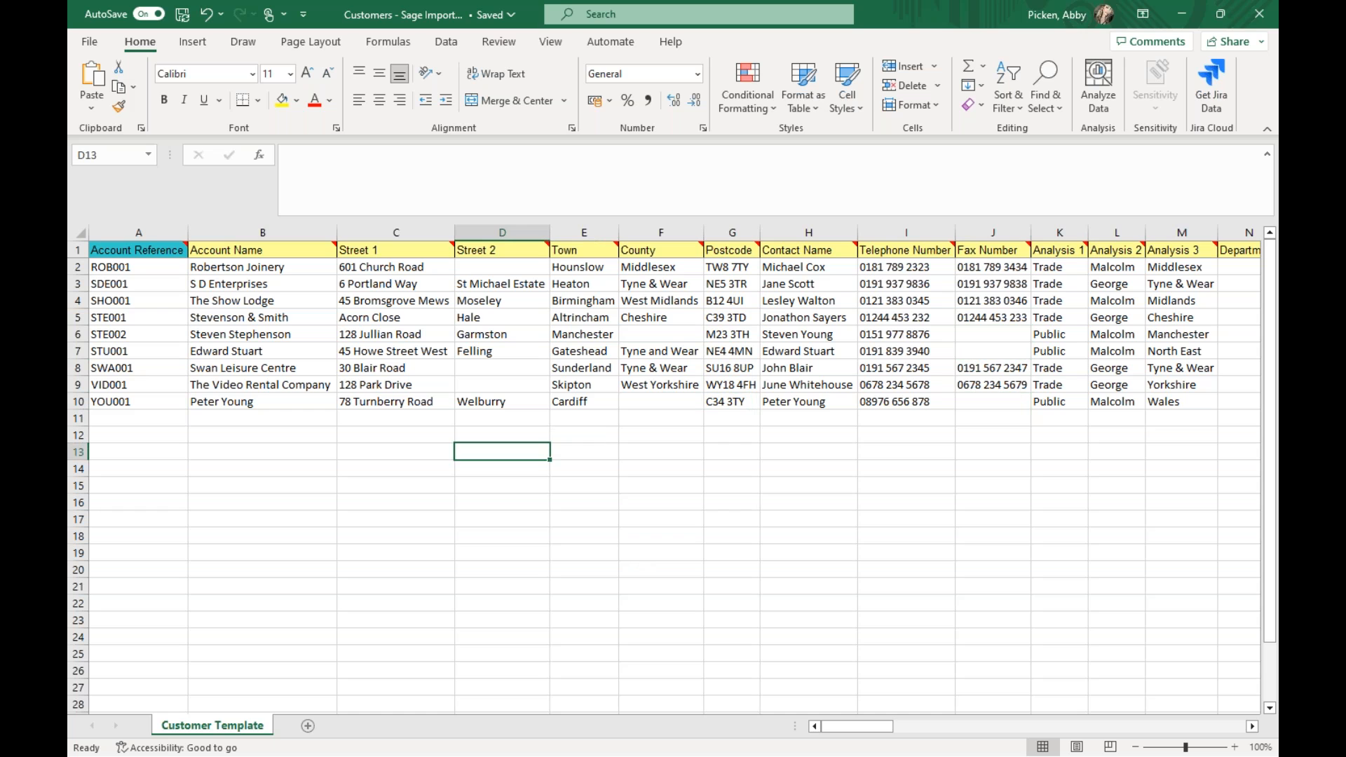
- Save and close the customer import workbook
{"action": "left_click", "coordinate": [183, 15]}
{"action": "left_click", "coordinate": [1255, 16]}
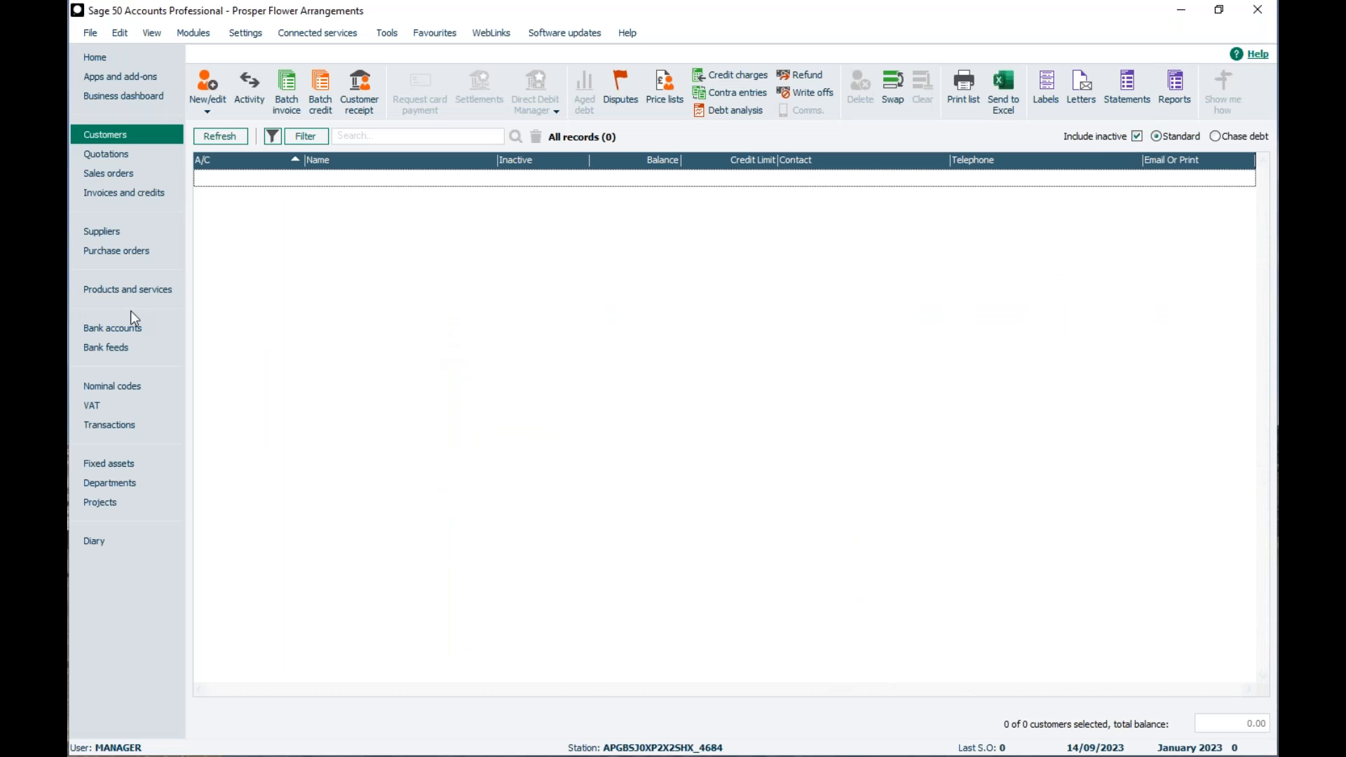
- Switch to Sage 50 Accounts, start the data import wizard and view the supplied import templates folder
{"action": "left_click", "coordinate": [90, 32]}
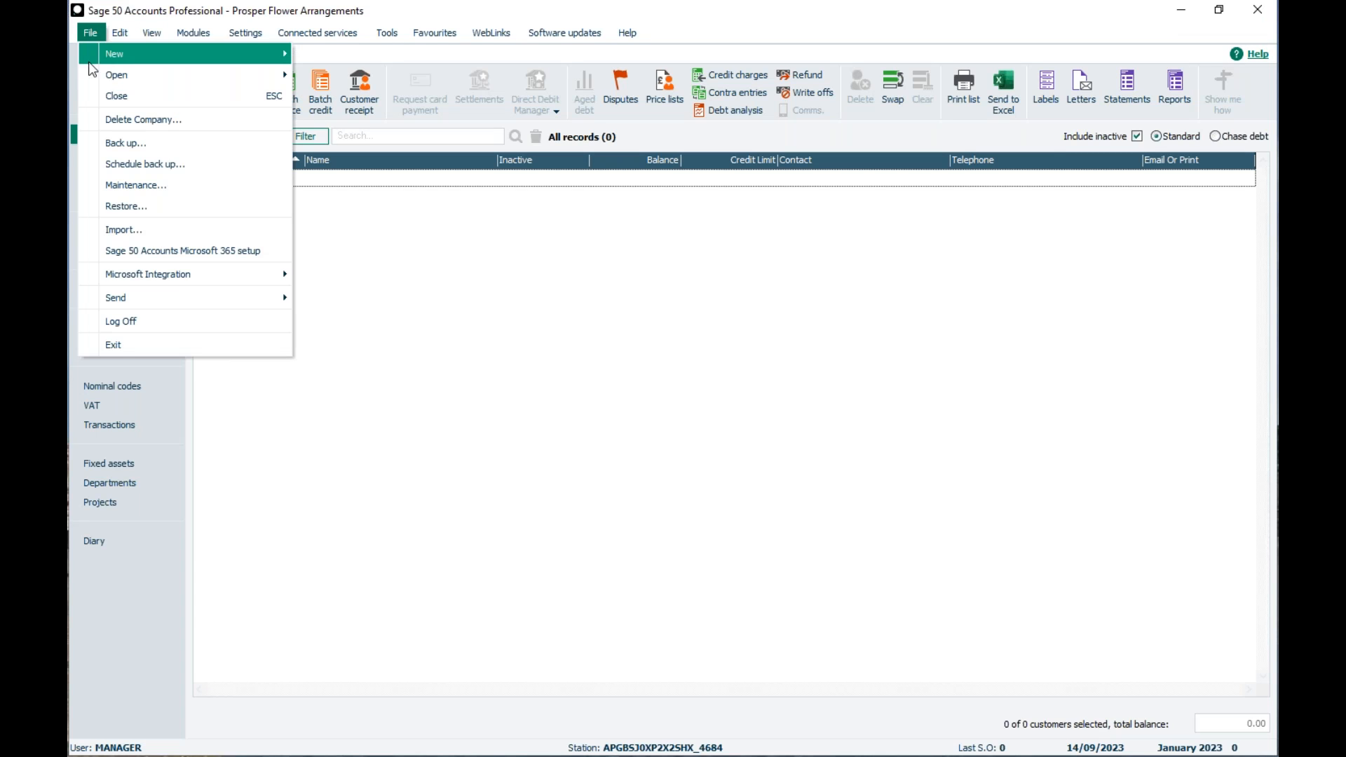
{"action": "left_click", "coordinate": [95, 231]}
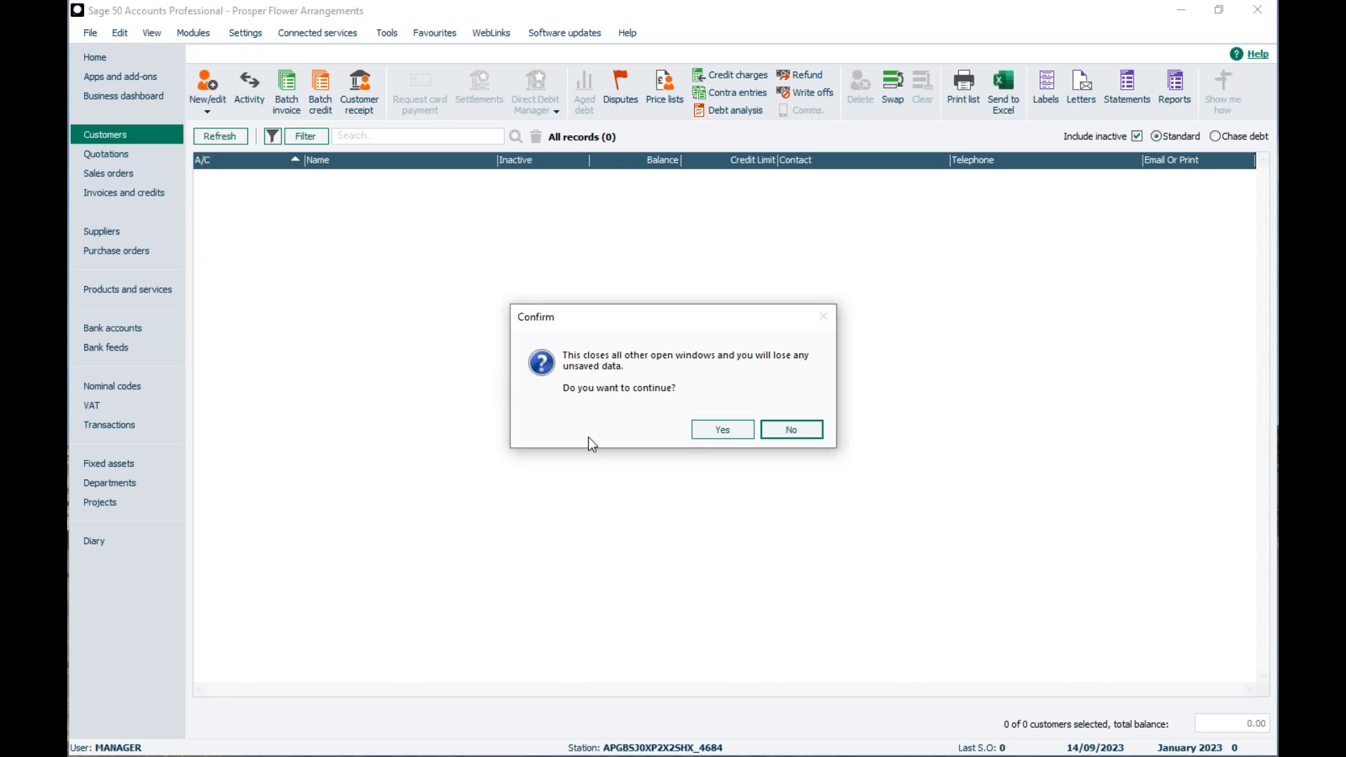
{"action": "left_click", "coordinate": [702, 439]}
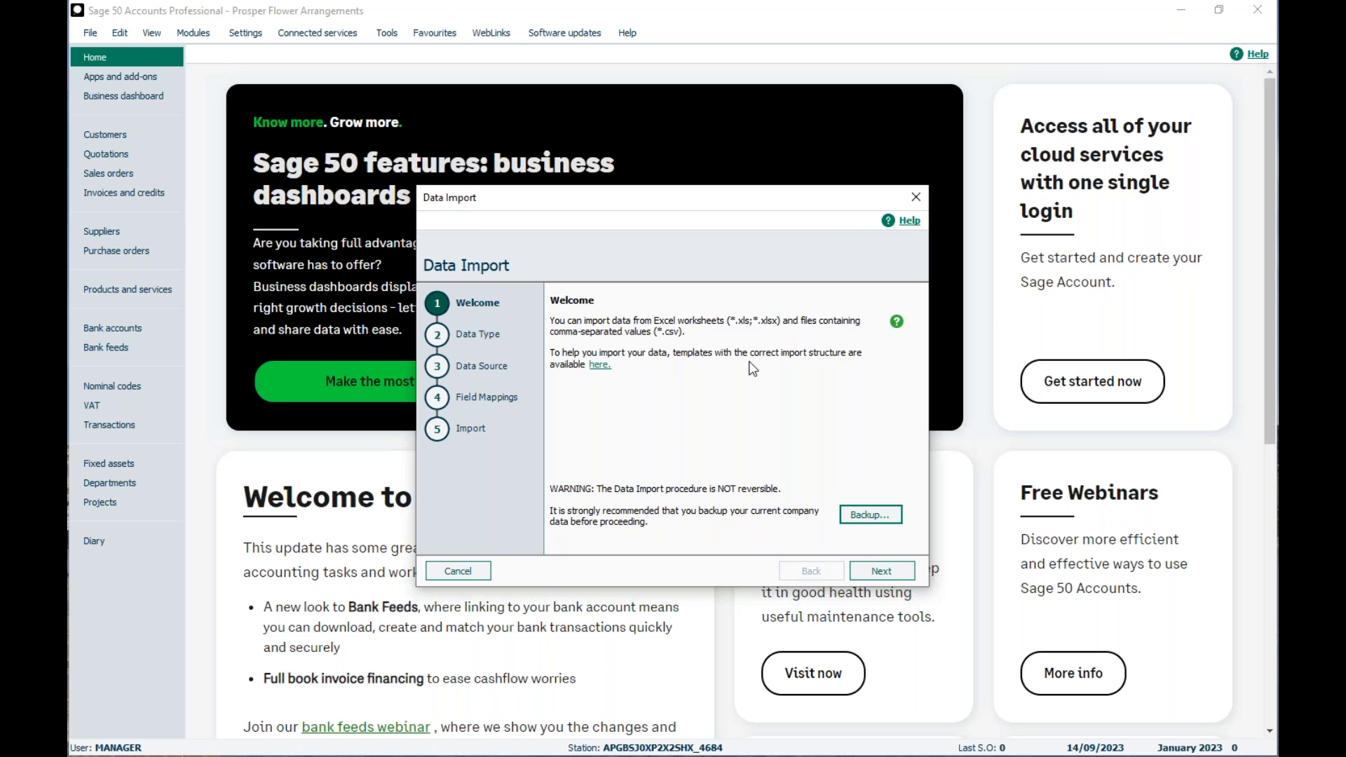
{"action": "left_click", "coordinate": [598, 368]}
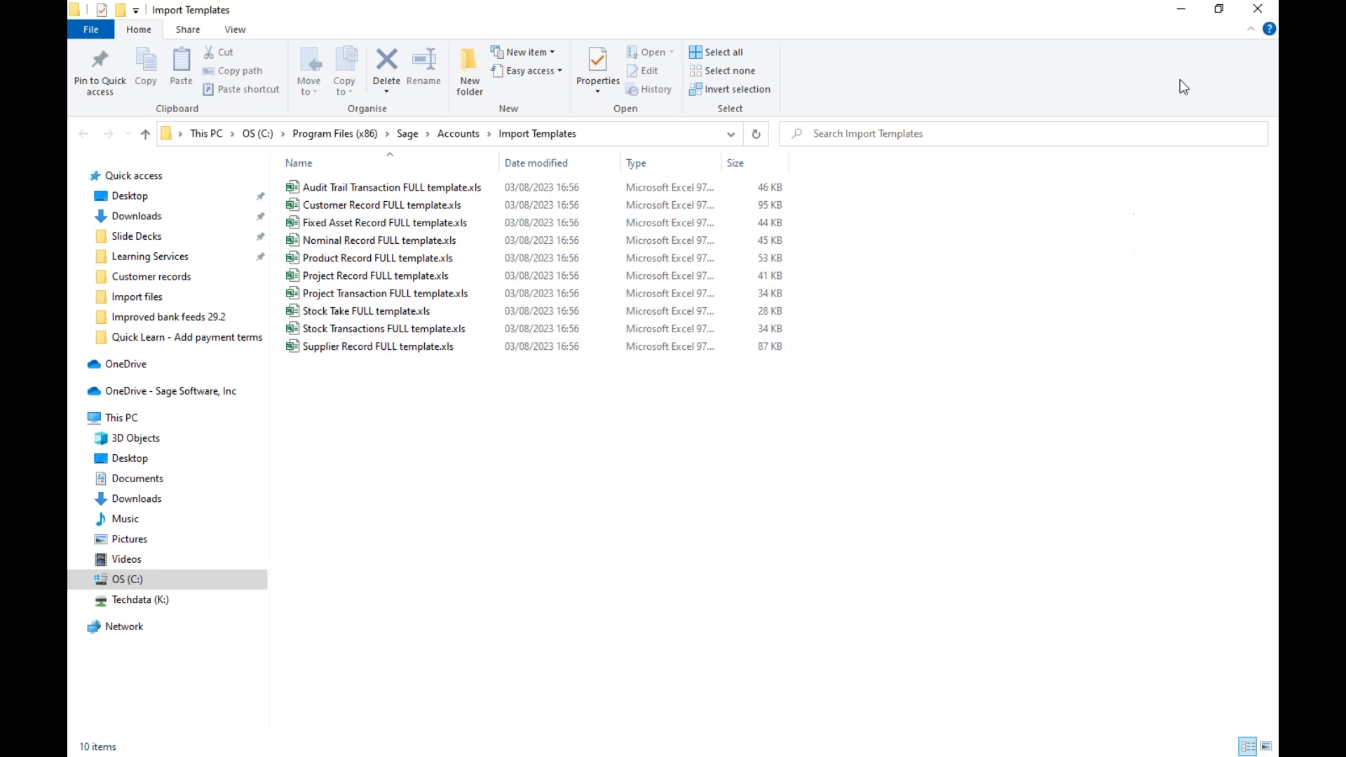
{"action": "left_click", "coordinate": [1251, 15]}
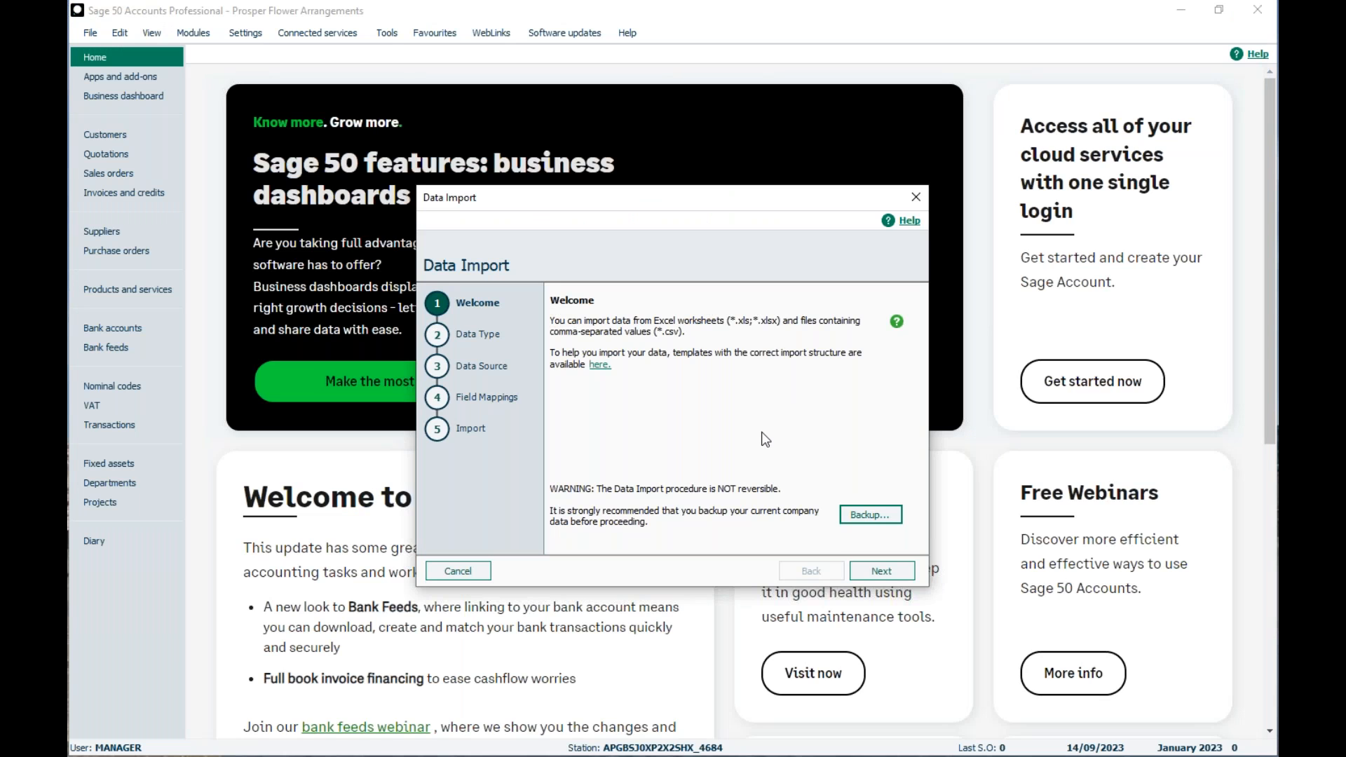
- Back up the company's data files from the import wizard with the suggested filename and location, checking the data first
{"action": "left_click", "coordinate": [857, 516]}
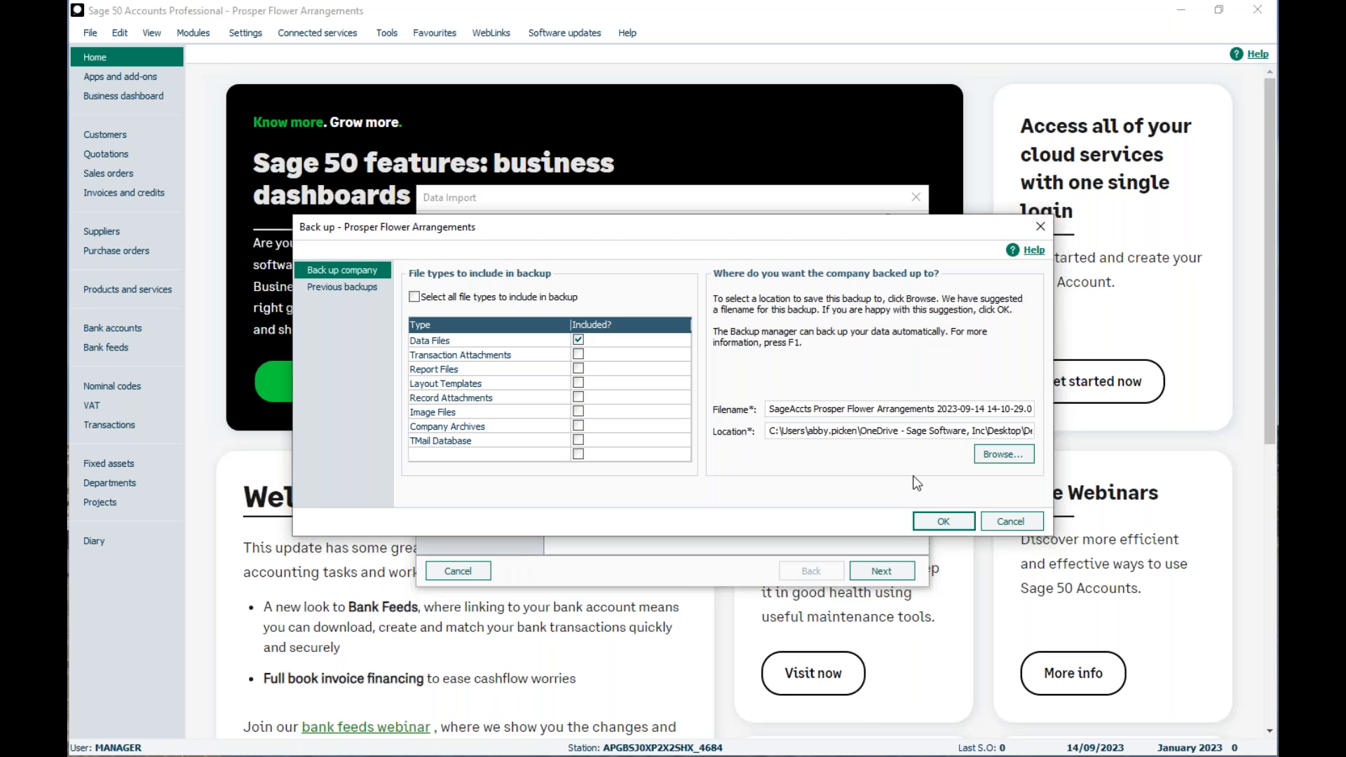
{"action": "left_click", "coordinate": [924, 522]}
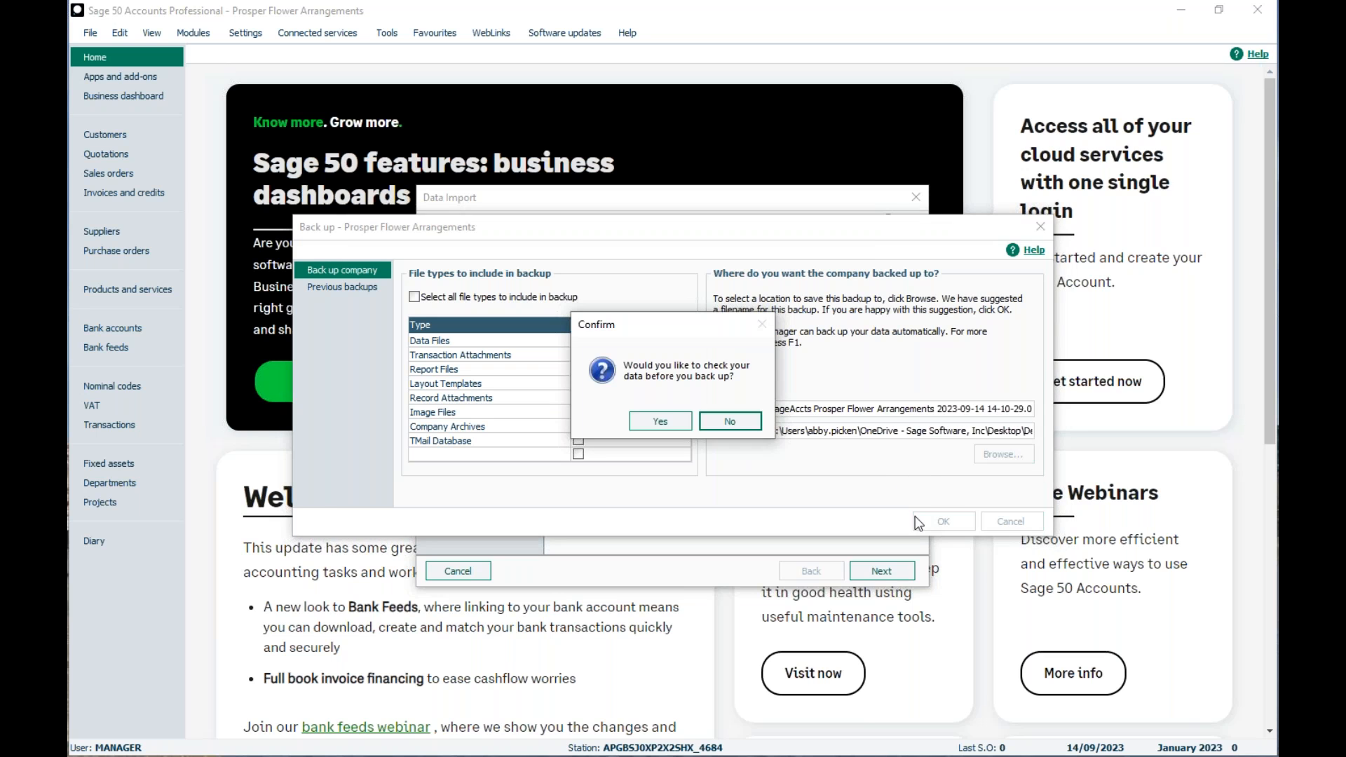
{"action": "left_click", "coordinate": [632, 424]}
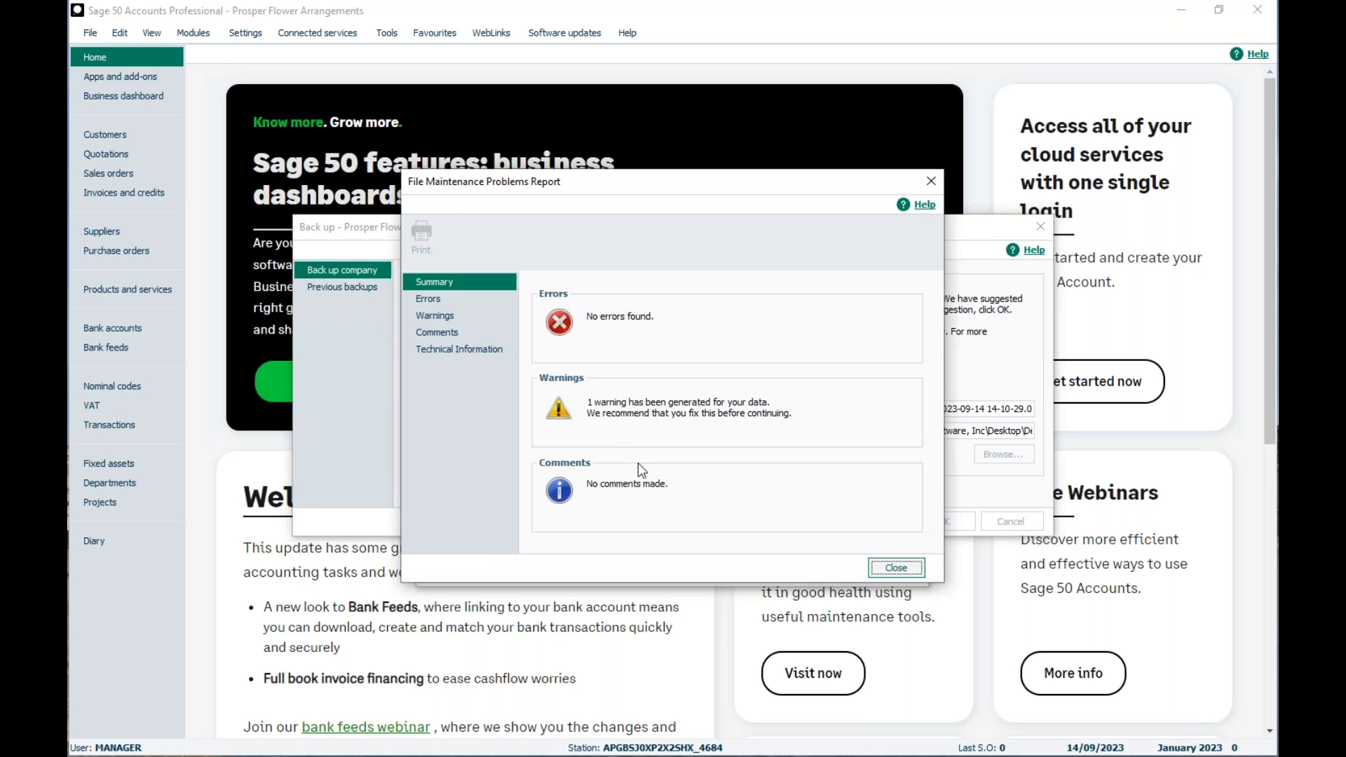
{"action": "left_click", "coordinate": [885, 569]}
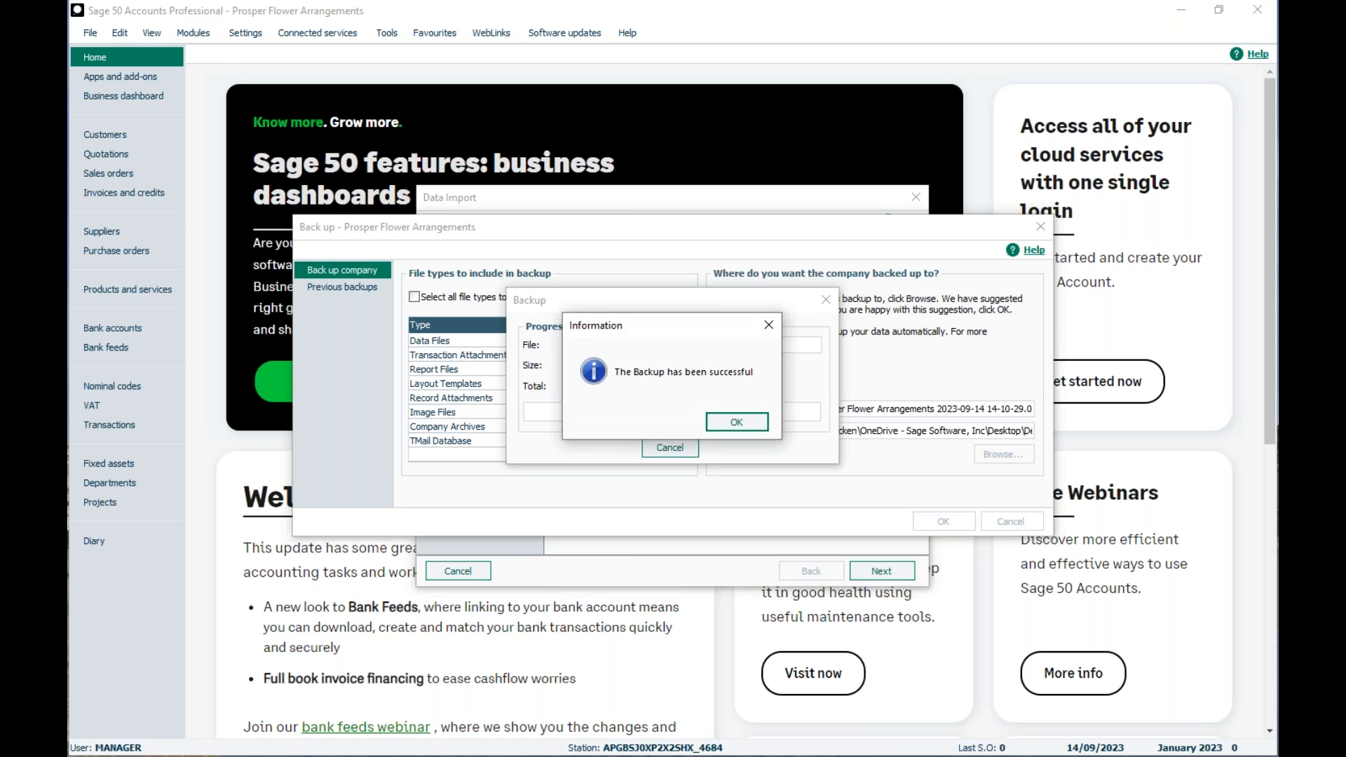
{"action": "left_click", "coordinate": [718, 419]}
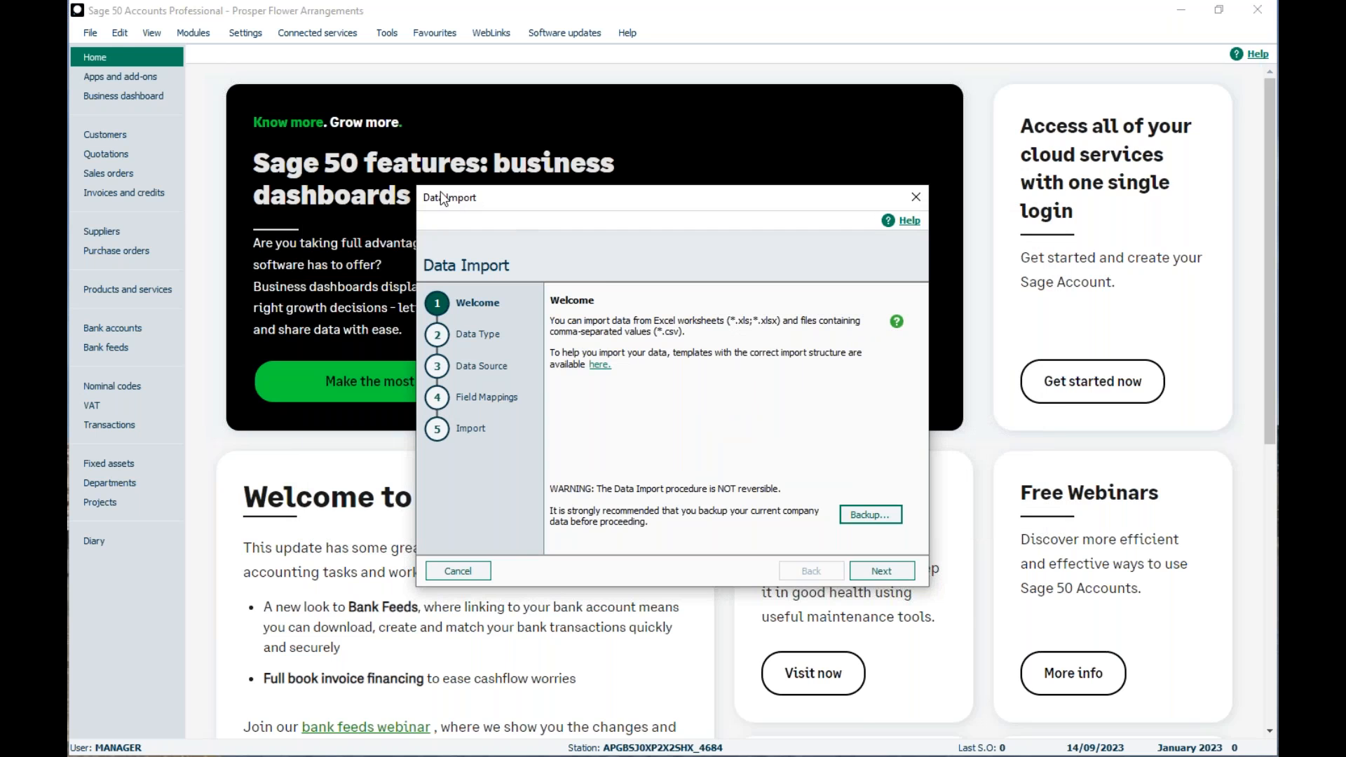
- Exit and restart the data import wizard, and view the import templates folder again
{"action": "left_click", "coordinate": [458, 570]}
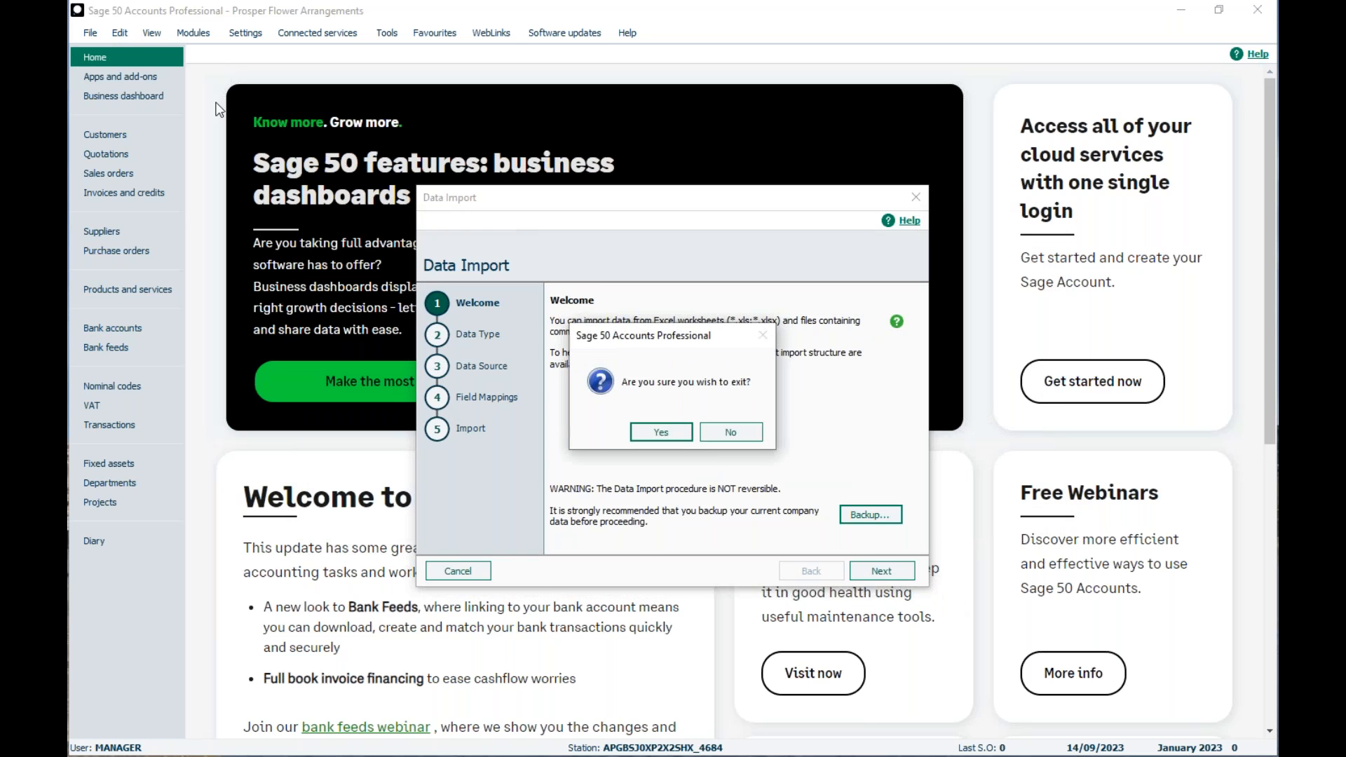
{"action": "left_click", "coordinate": [684, 434]}
{"action": "left_click", "coordinate": [89, 33]}
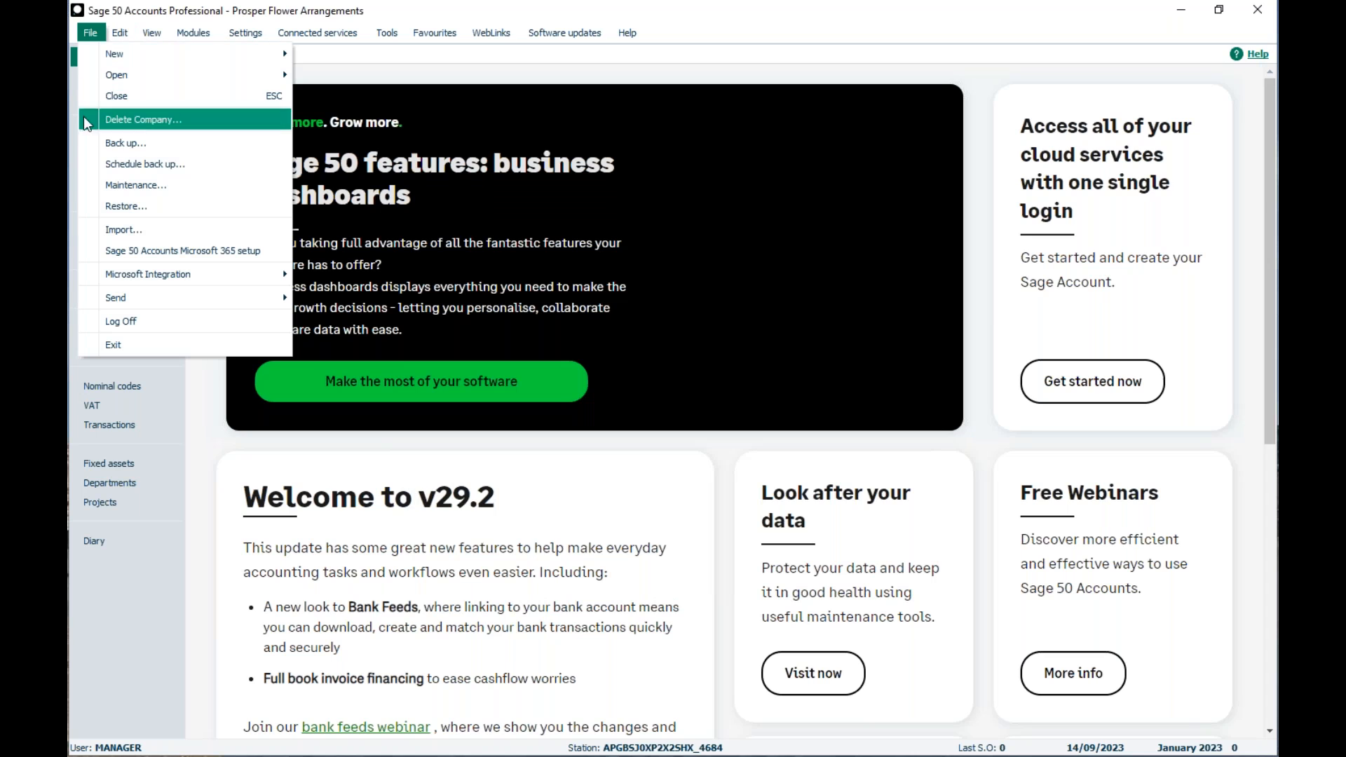
{"action": "left_click", "coordinate": [96, 233]}
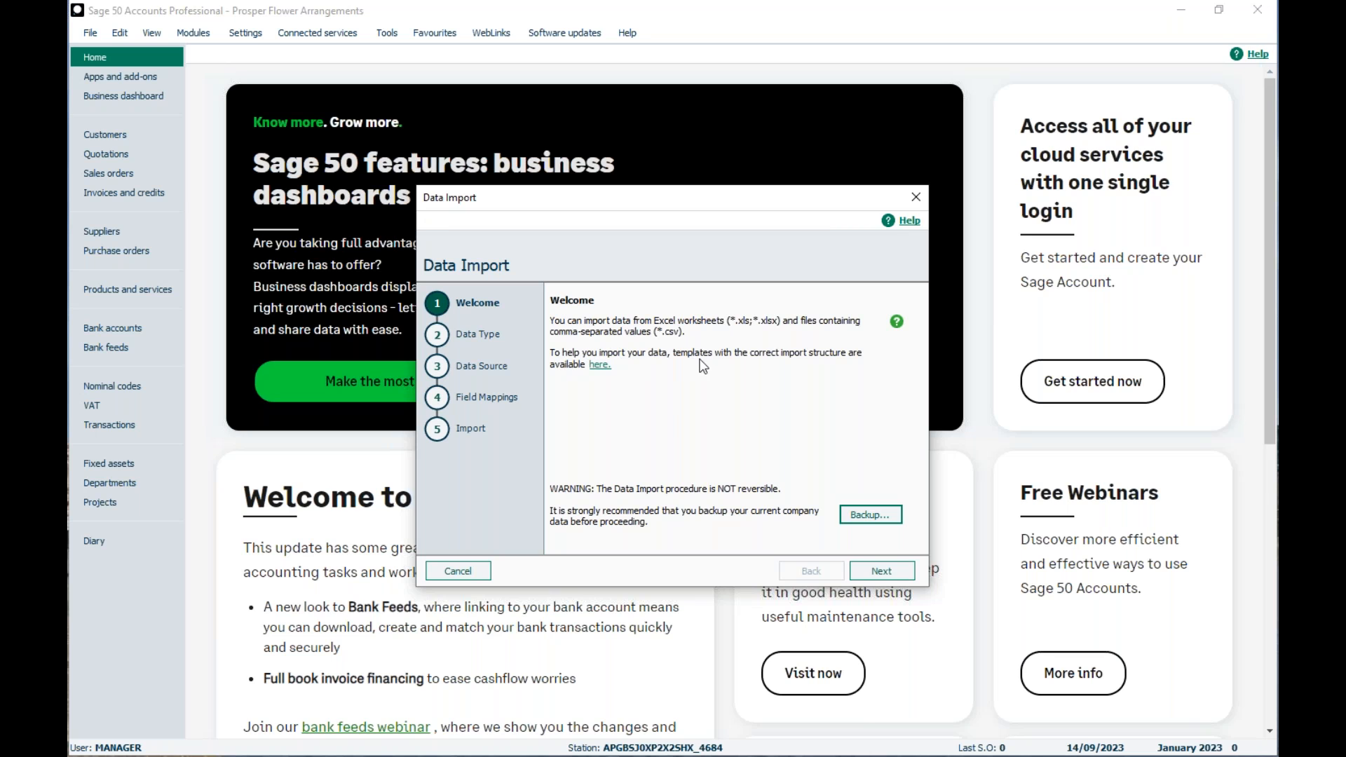
{"action": "left_click", "coordinate": [602, 366]}
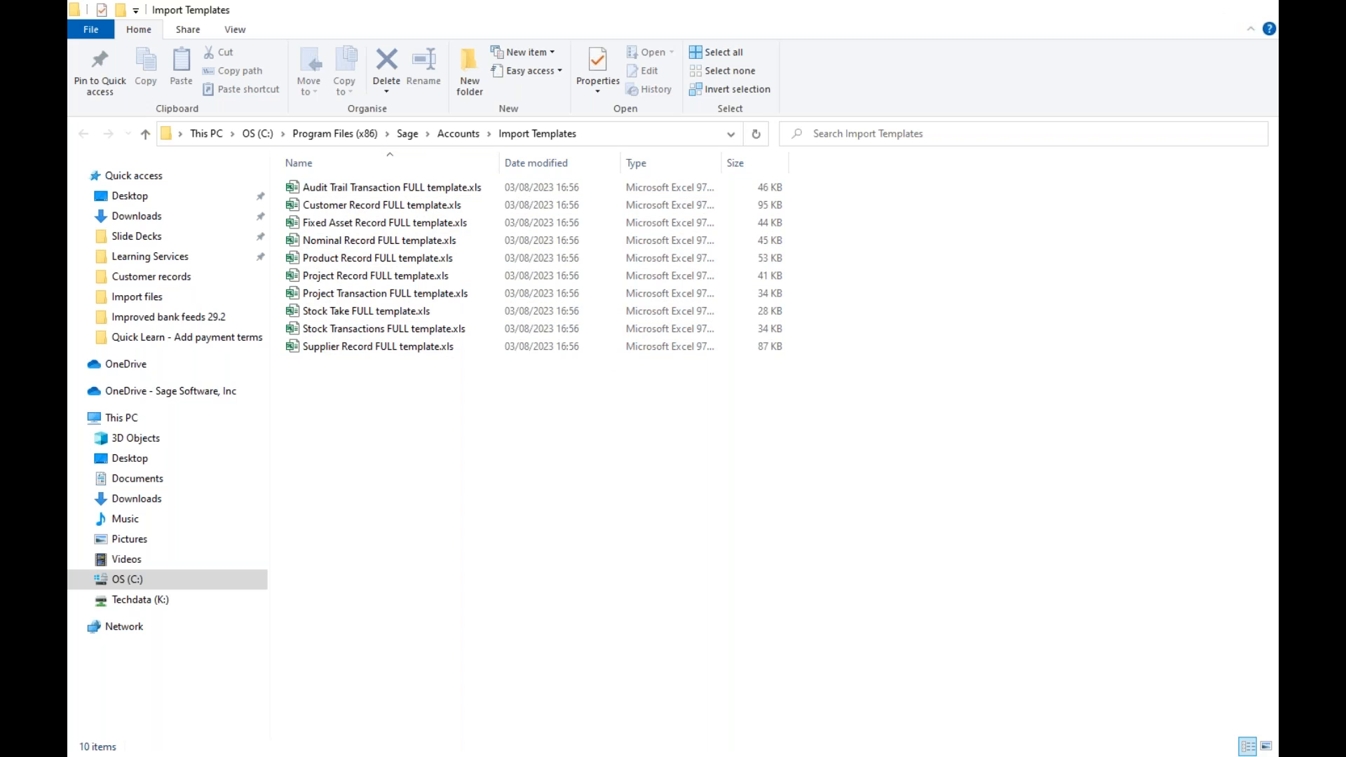
{"action": "left_click", "coordinate": [1245, 12]}
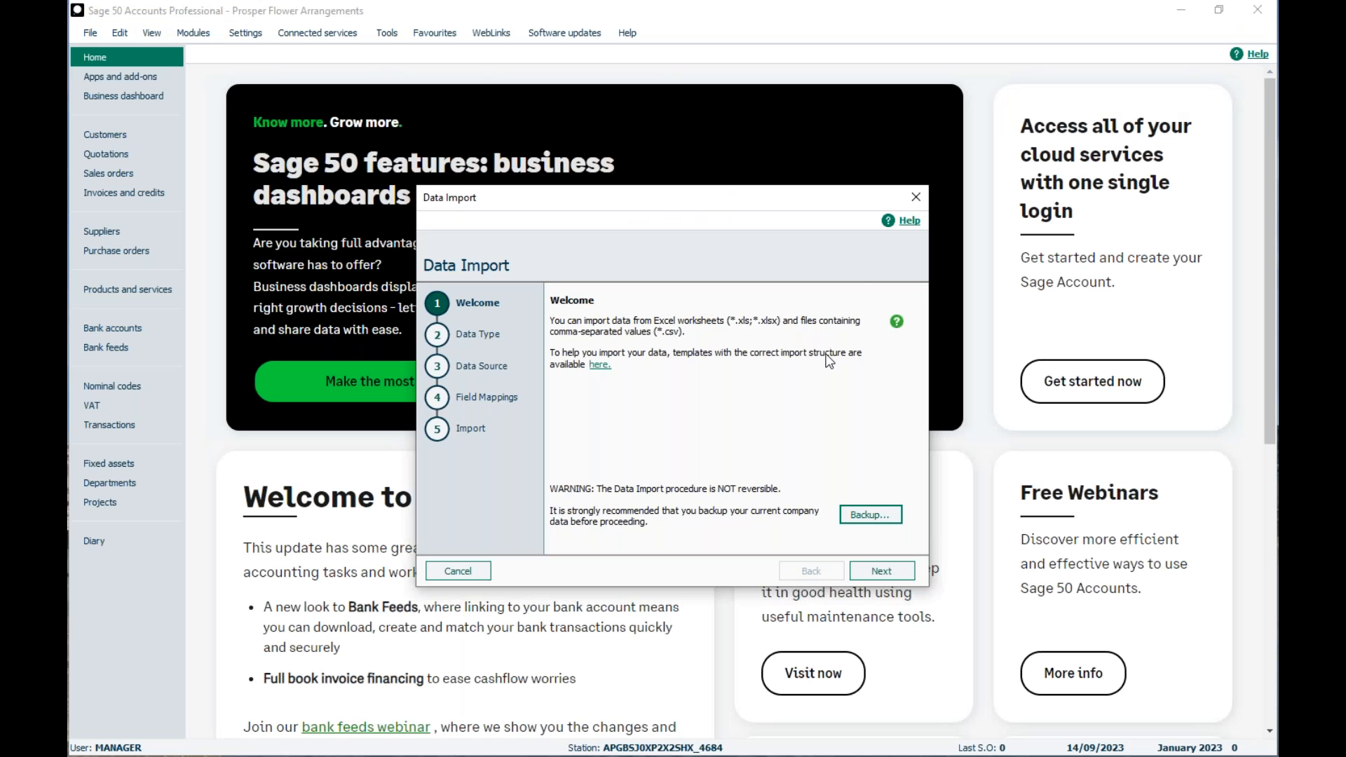
- Set the import data type to Customer records and continue to the data source stage, minimising the Import files folder
{"action": "left_click", "coordinate": [875, 574]}
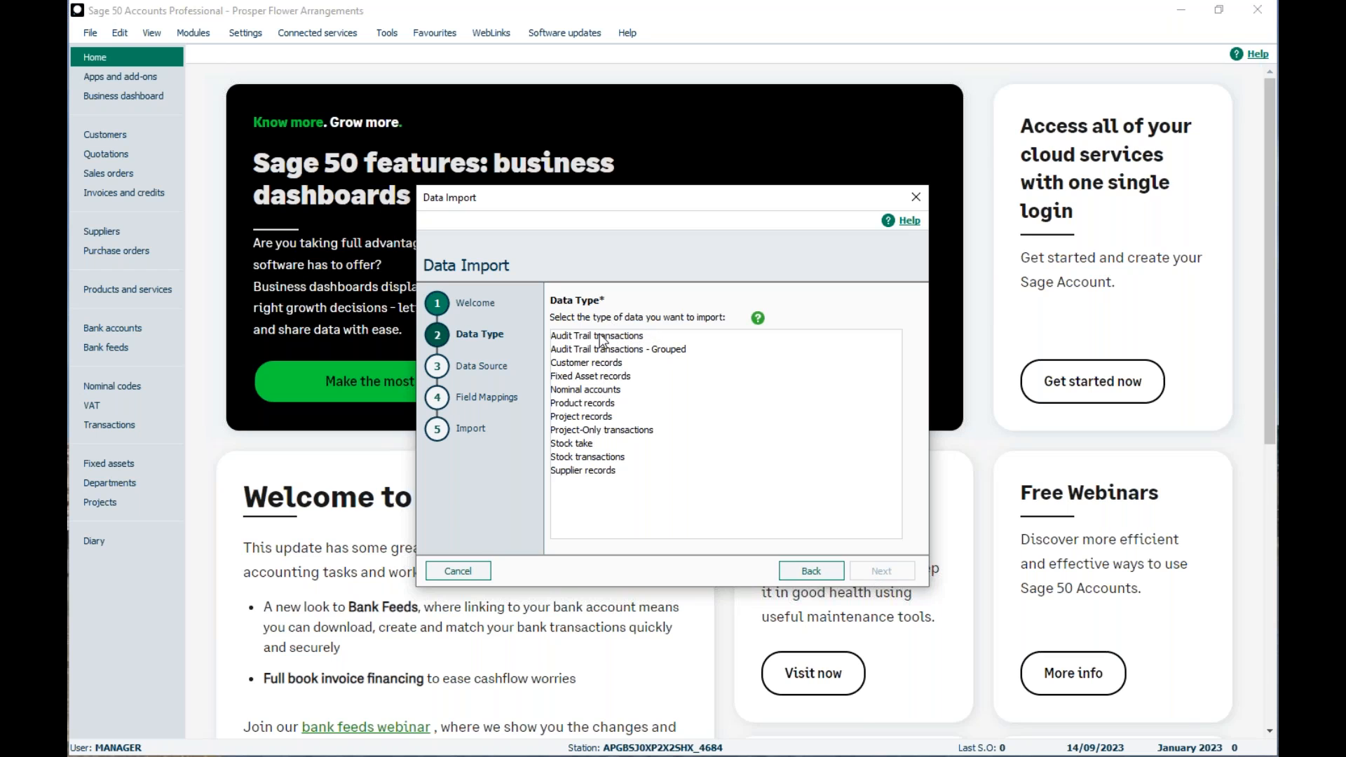
{"action": "left_click", "coordinate": [595, 363]}
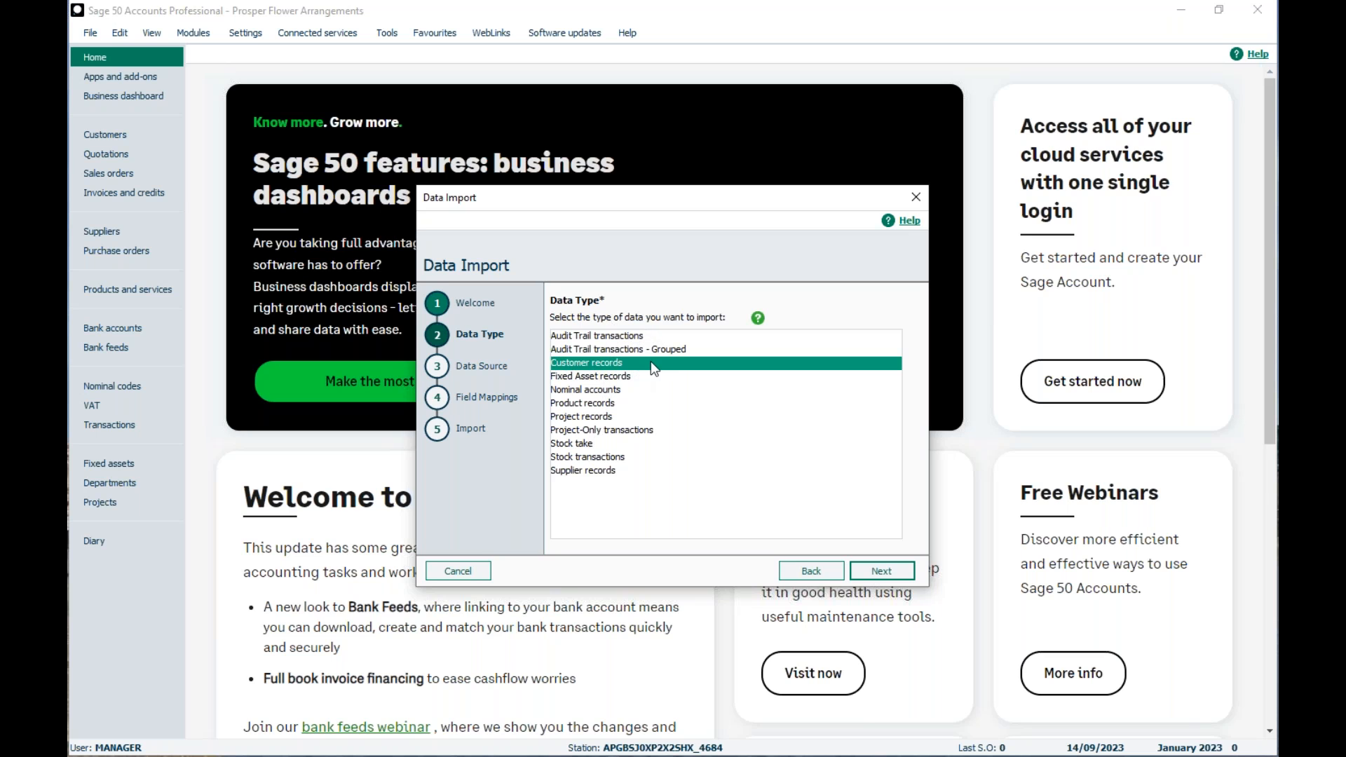
{"action": "left_click", "coordinate": [876, 571]}
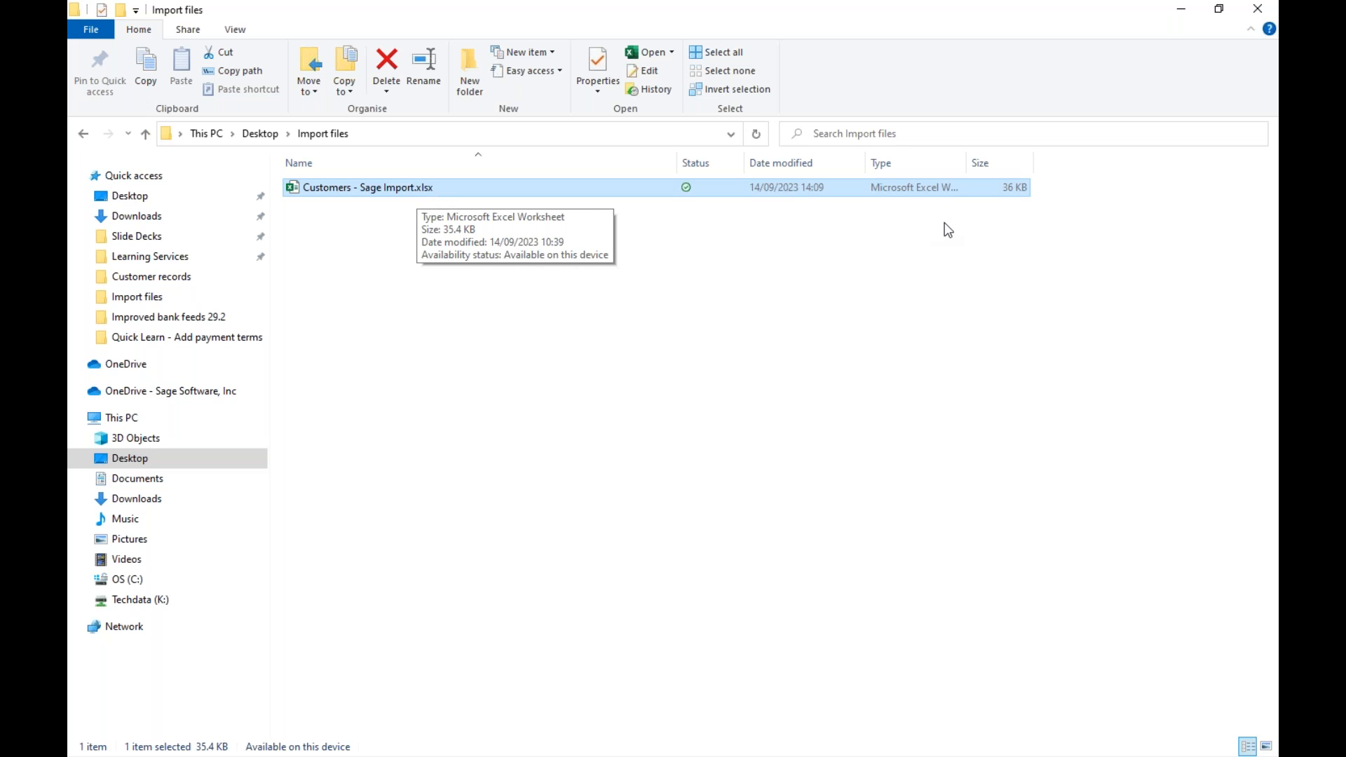
{"action": "left_click", "coordinate": [1181, 9]}
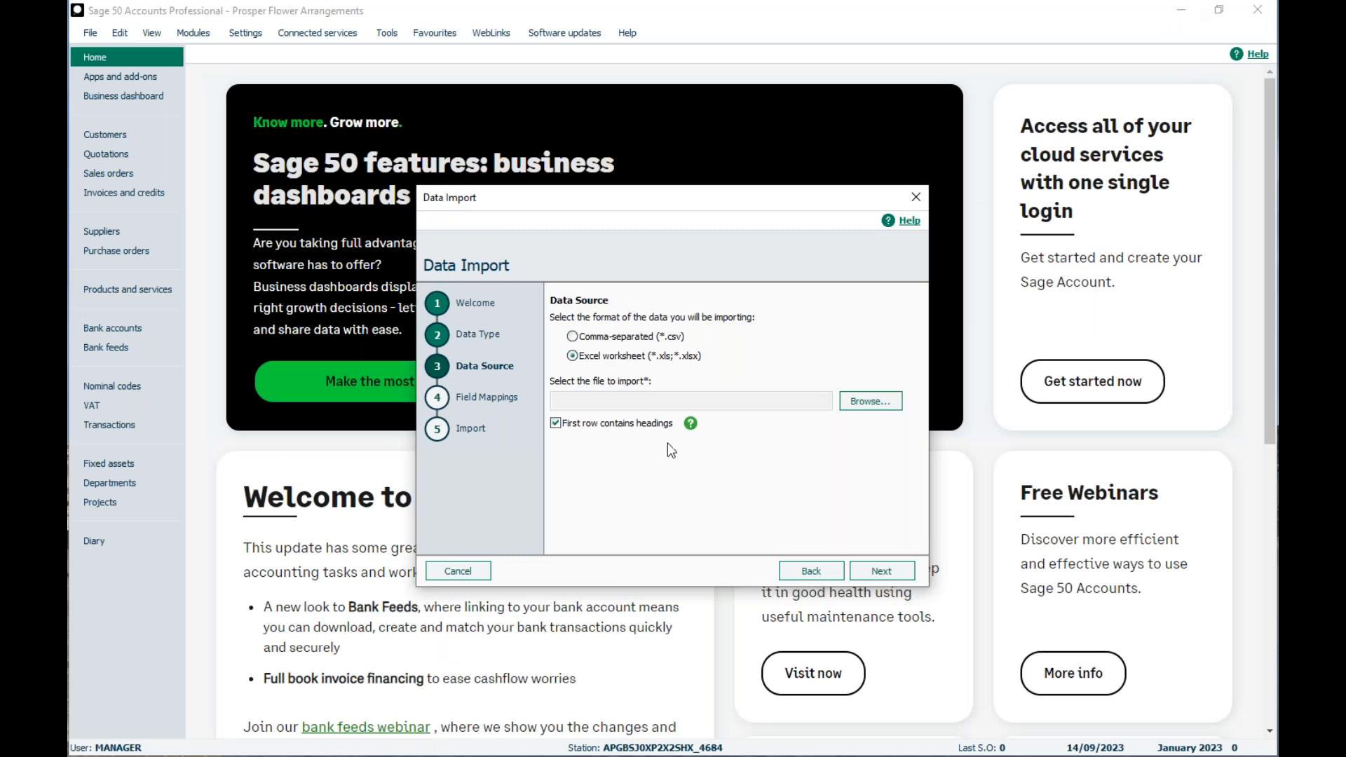
- Choose Customers - Sage Import.xlsx from the Import files folder as the data source and continue to the field mappings
{"action": "left_click", "coordinate": [852, 396]}
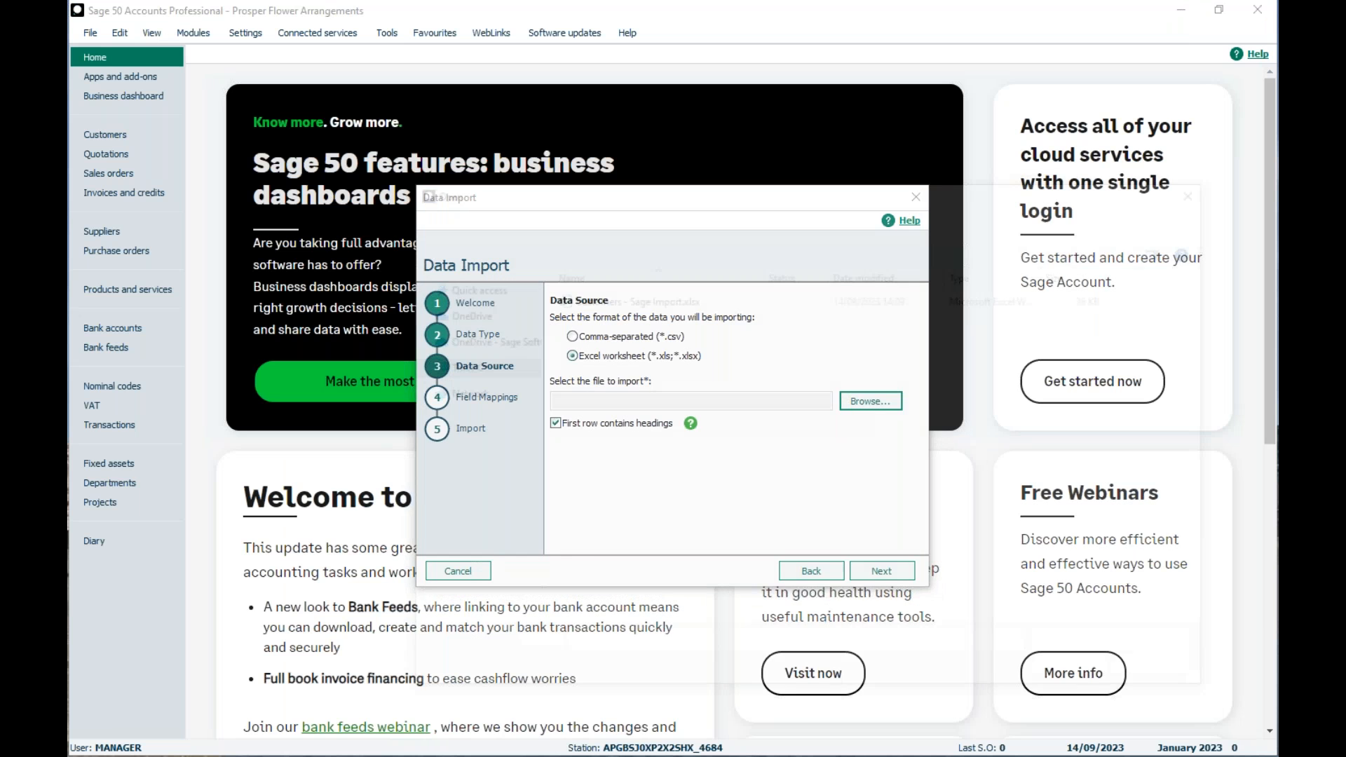
{"action": "left_click", "coordinate": [651, 296]}
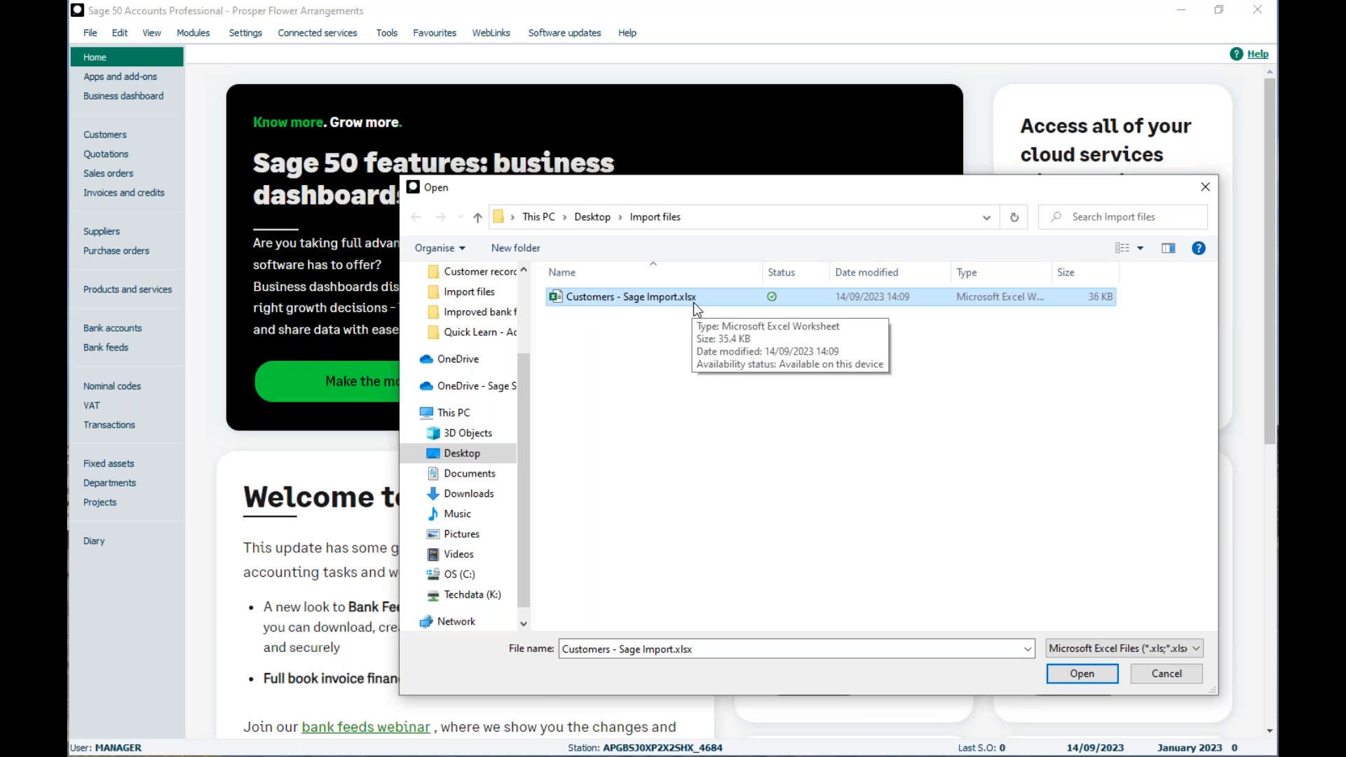
{"action": "left_click", "coordinate": [1076, 673]}
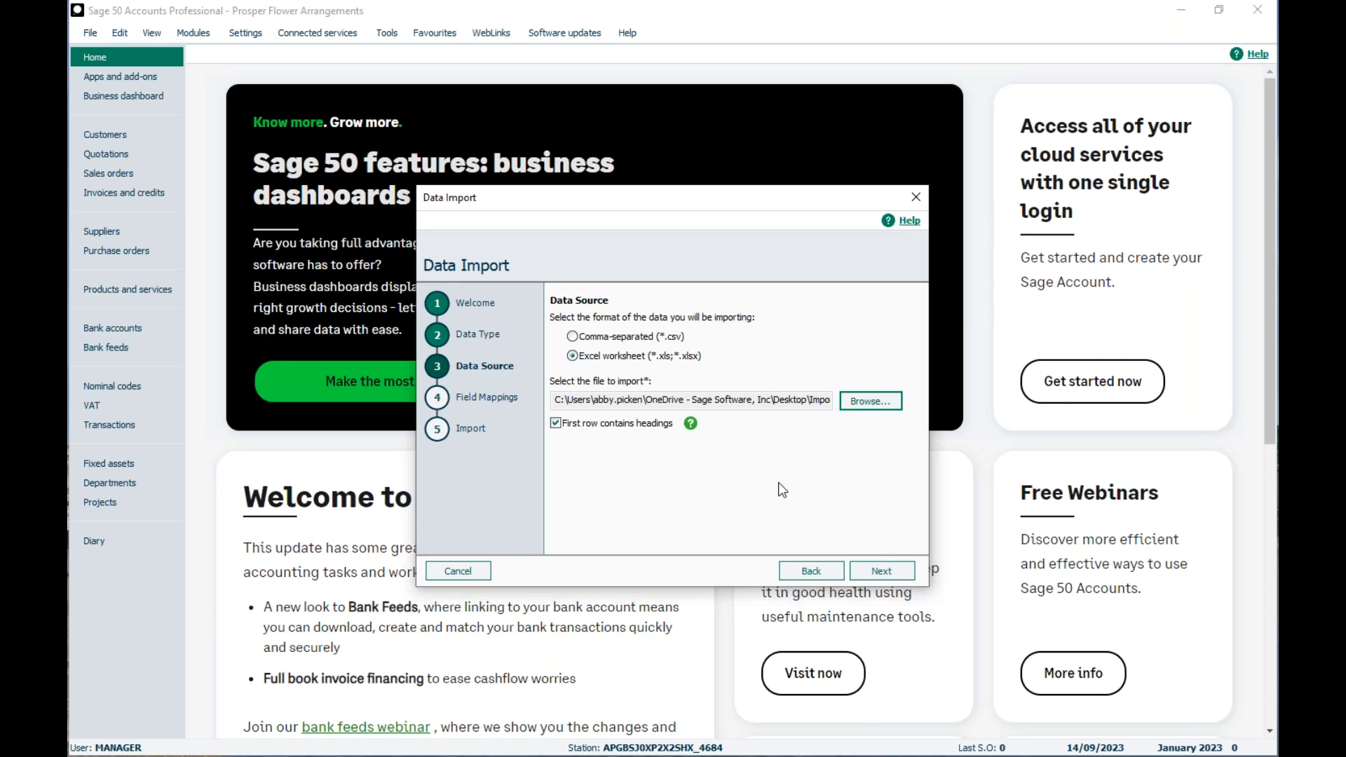
{"action": "left_click", "coordinate": [870, 567]}
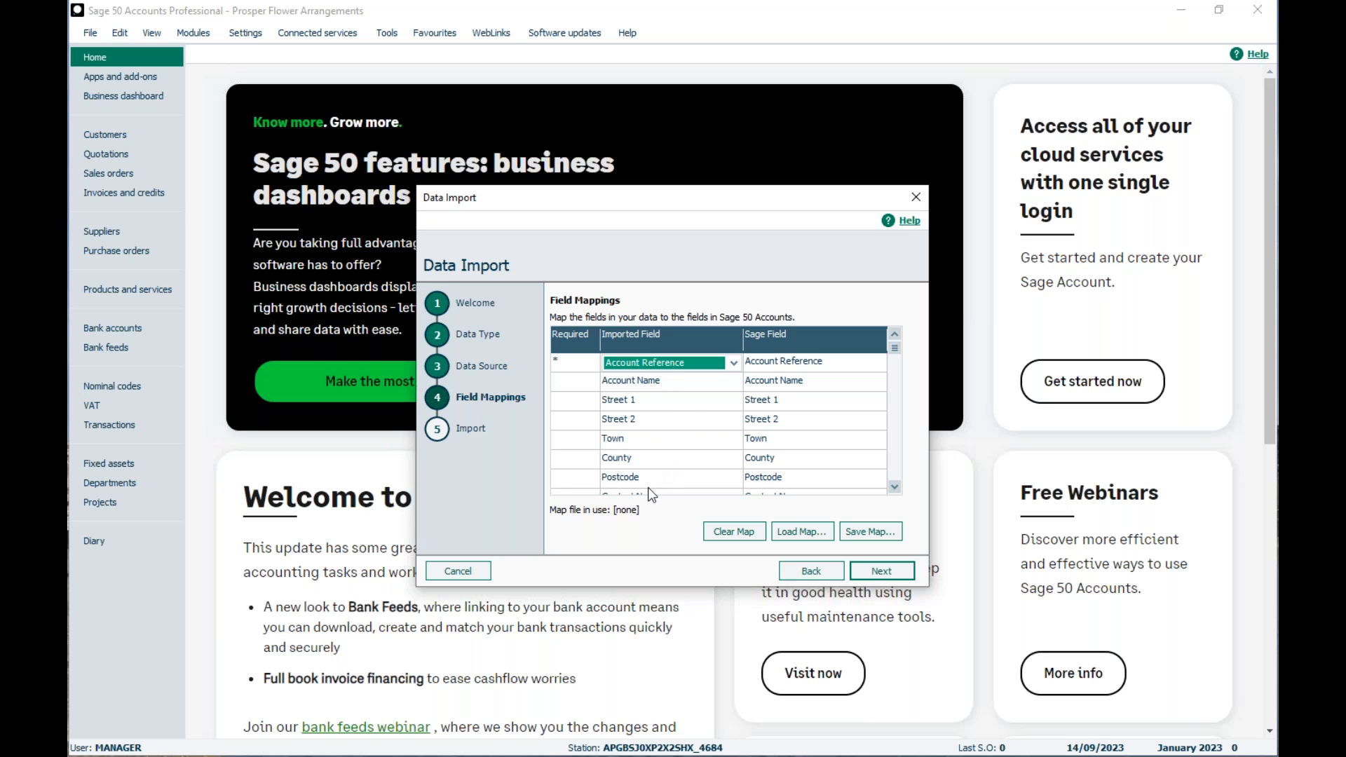
- Check the Account Reference mapping options, accept the field mappings, review the import summary and import the customer records
{"action": "left_click", "coordinate": [733, 363]}
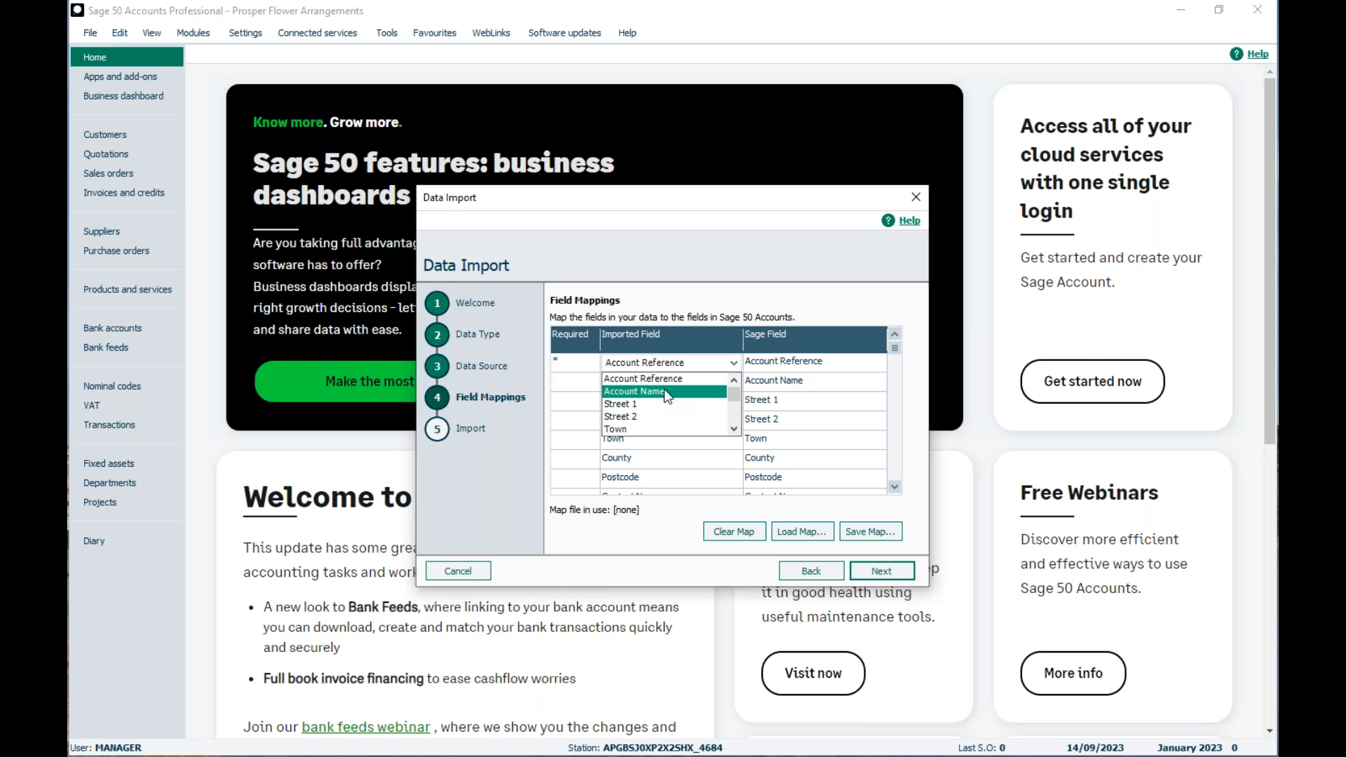
{"action": "left_click", "coordinate": [776, 378]}
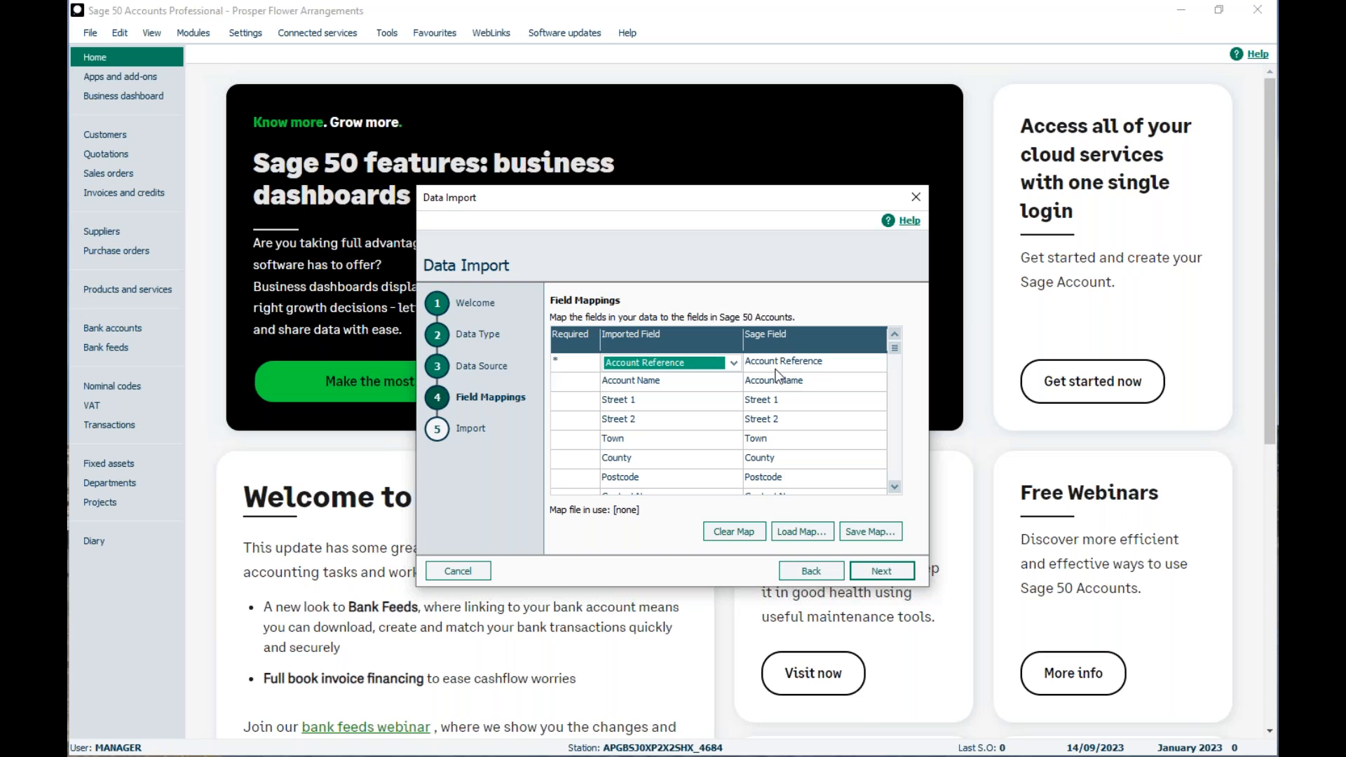
{"action": "left_click", "coordinate": [864, 570]}
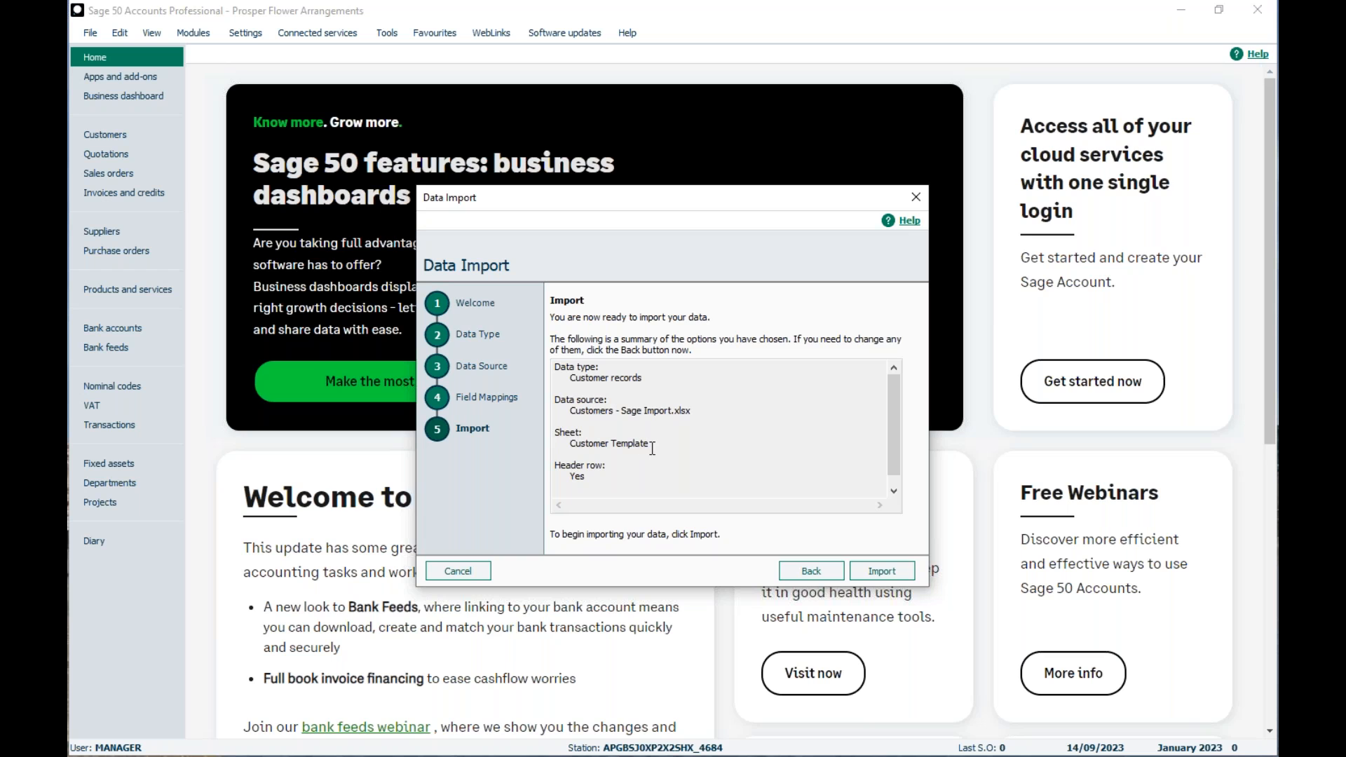
{"action": "left_click_drag", "start_coordinate": [893, 409], "coordinate": [893, 421]}
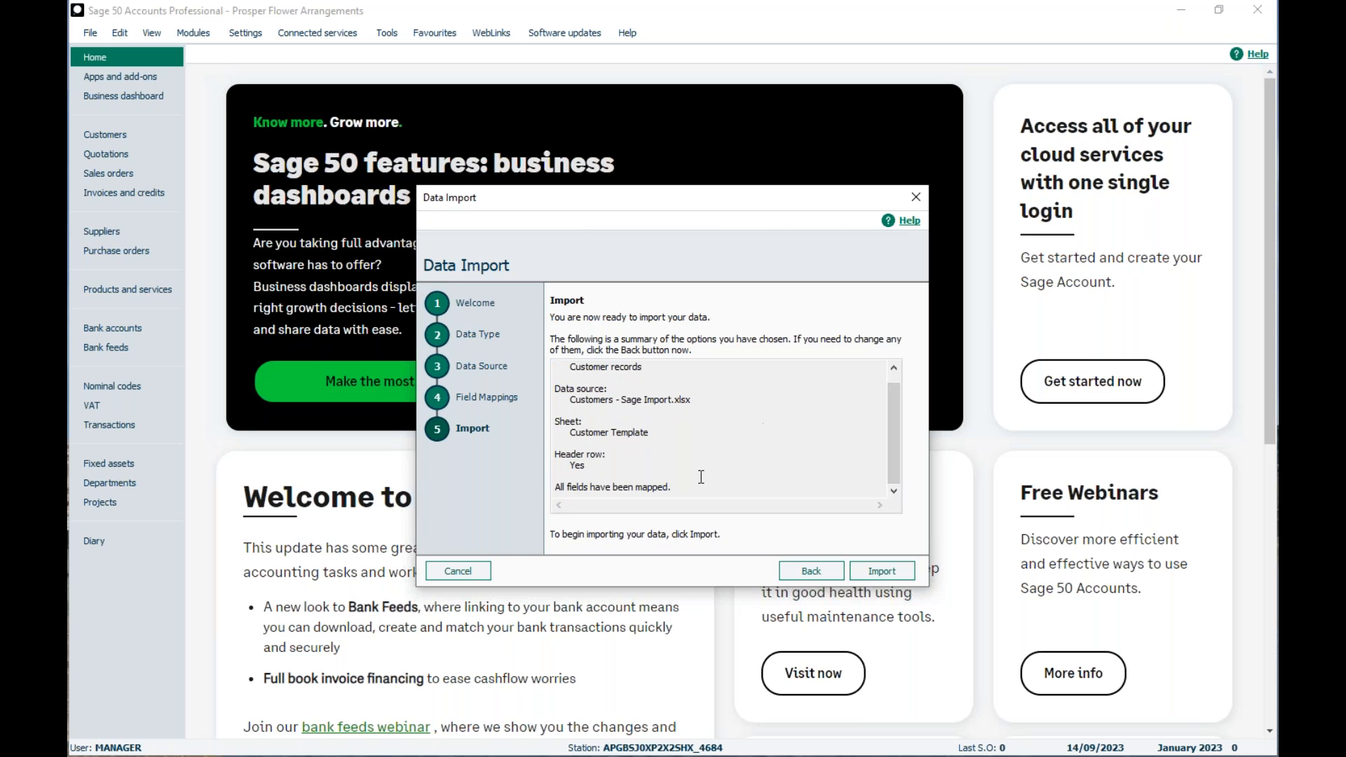
{"action": "left_click", "coordinate": [877, 572]}
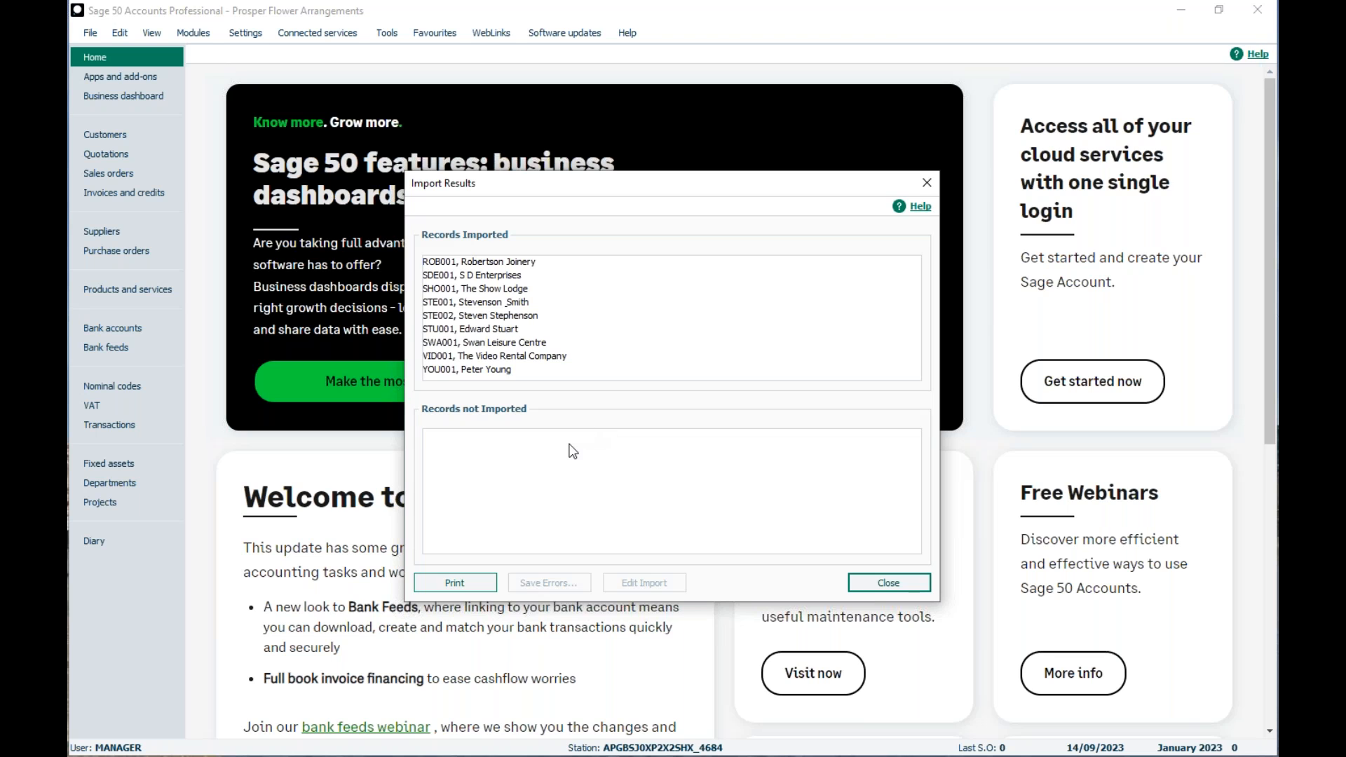
- Open the help for the import results, move its window aside and look through the suggested data import guides
{"action": "left_click", "coordinate": [919, 209]}
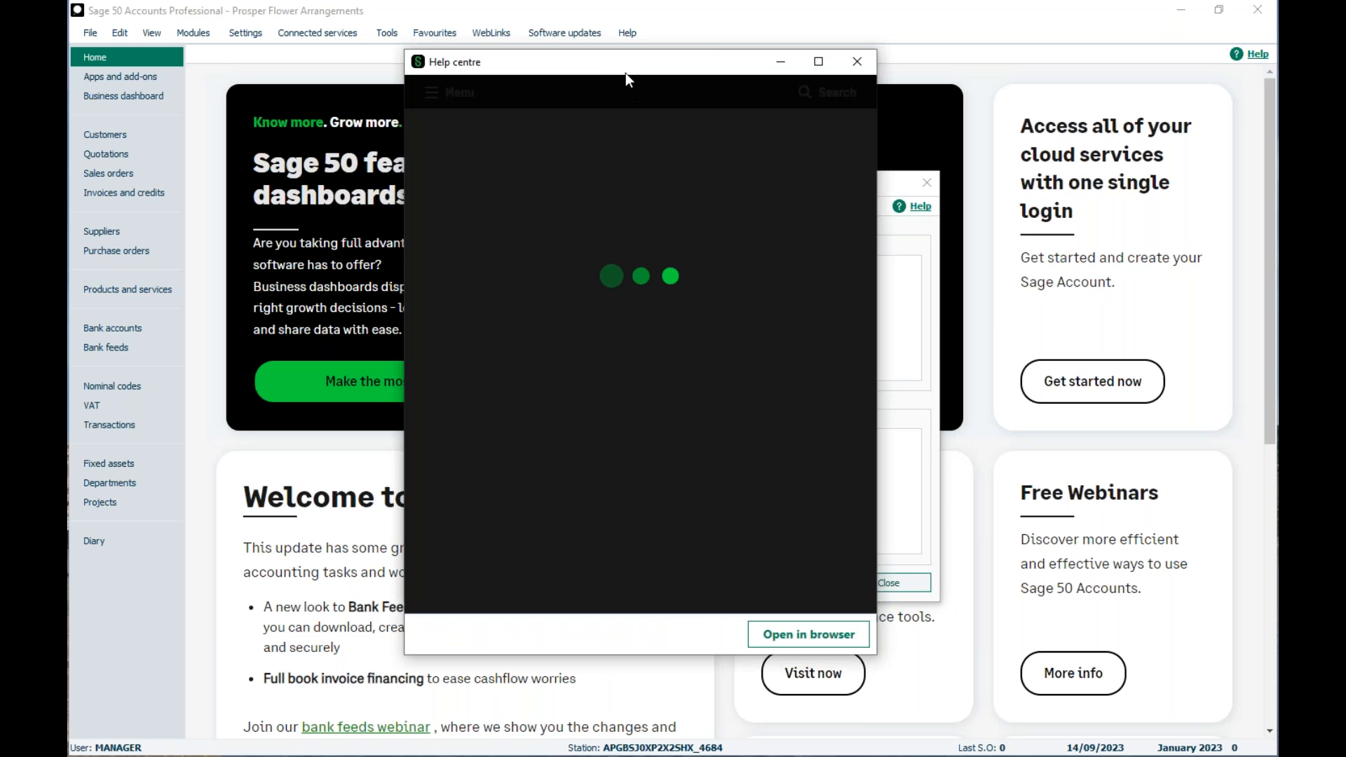
{"action": "left_click_drag", "start_coordinate": [626, 67], "coordinate": [824, 83]}
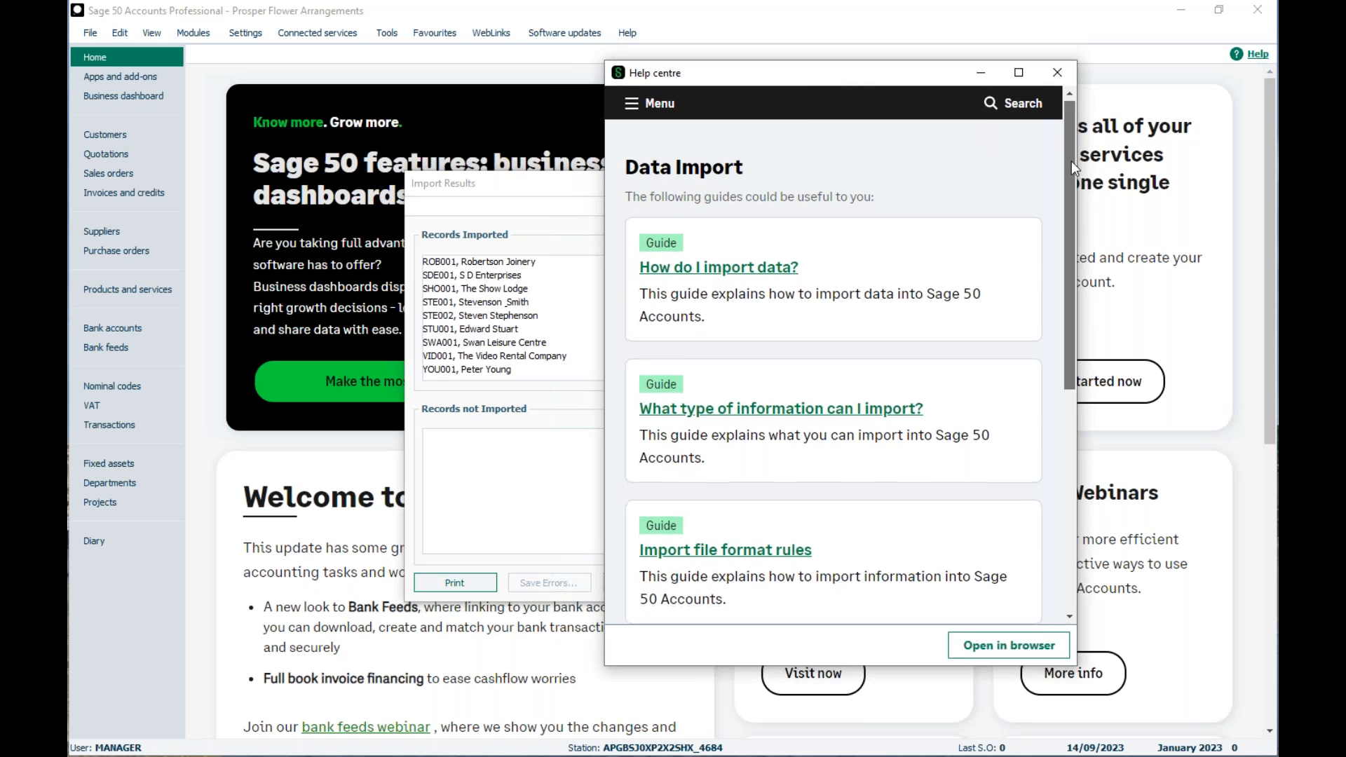
{"action": "scroll", "coordinate": [1071, 162], "scroll_direction": "down", "scroll_amount": 5}
{"action": "scroll", "coordinate": [1059, 306], "scroll_direction": "up", "scroll_amount": 2}
{"action": "scroll", "coordinate": [1056, 210], "scroll_direction": "up", "scroll_amount": 4}
- Search the help centre for "import errors", examine the error list in the Import errors guide and close the help
{"action": "left_click", "coordinate": [1019, 105]}
{"action": "left_click", "coordinate": [747, 156]}
{"action": "type", "text": "import"}
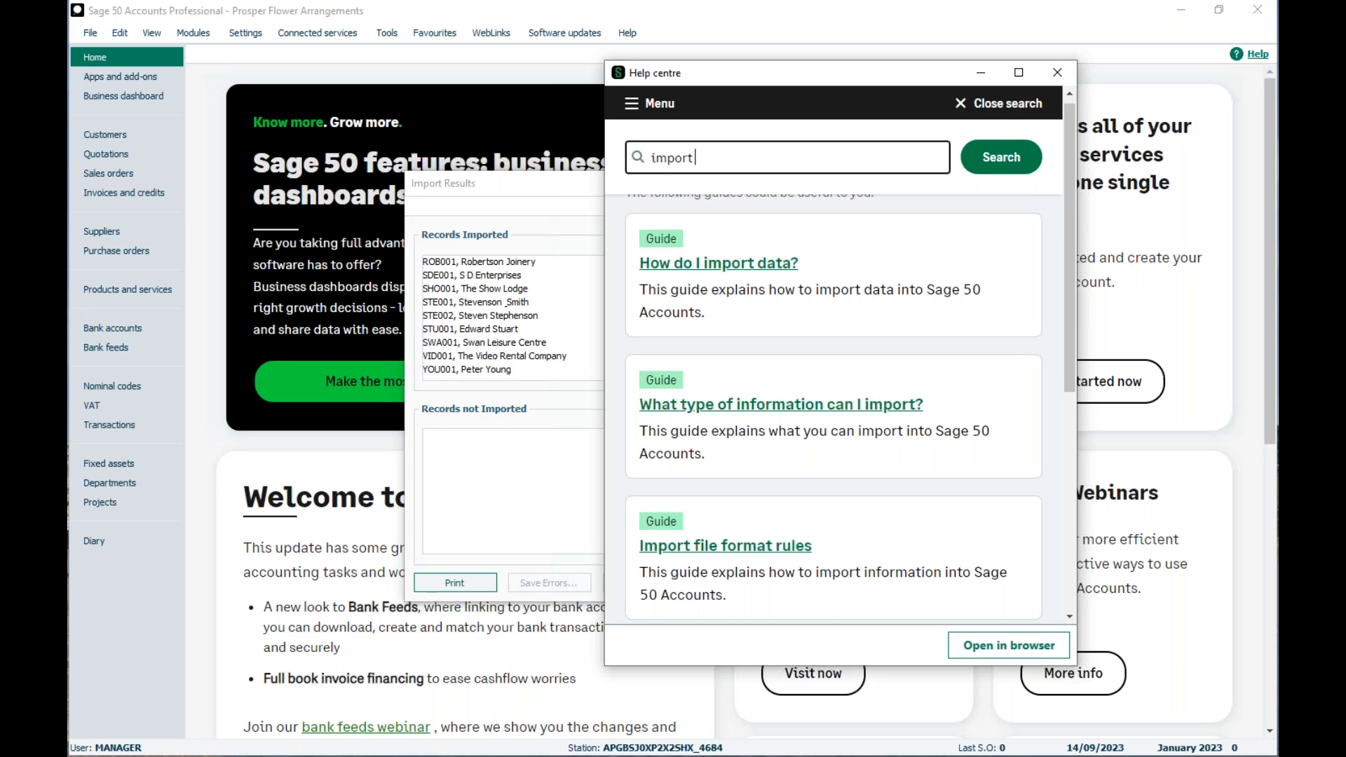
{"action": "type", "text": " errors"}
{"action": "key", "text": "Return"}
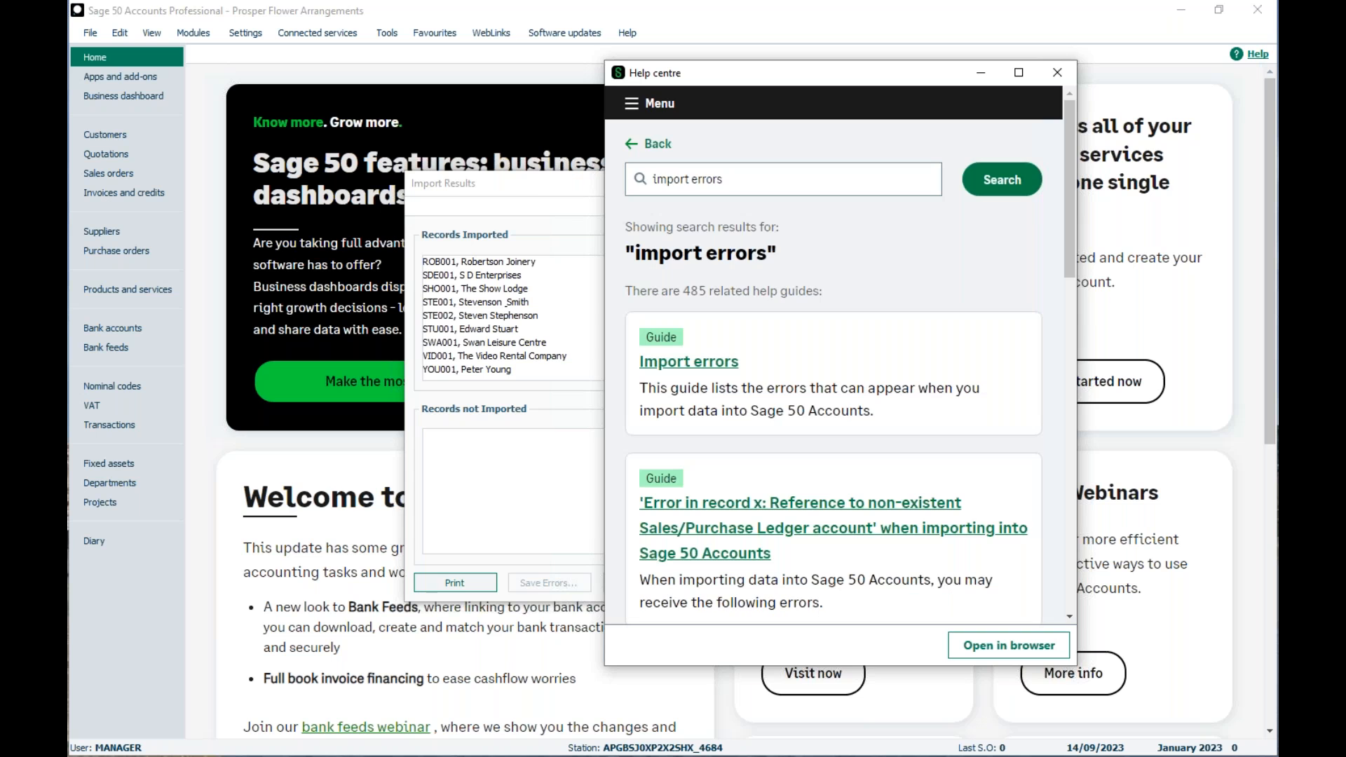
{"action": "left_click", "coordinate": [722, 362]}
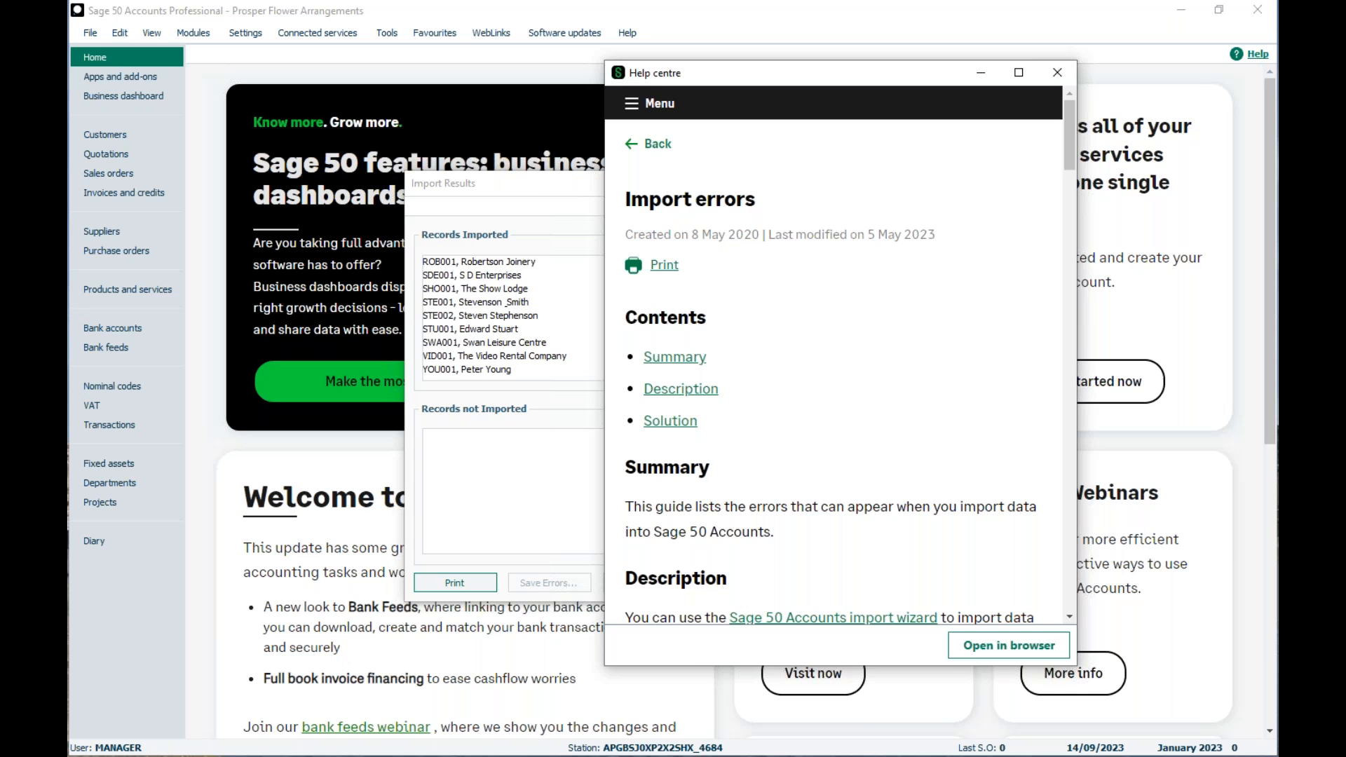
{"action": "left_click_drag", "start_coordinate": [1069, 136], "coordinate": [1069, 209]}
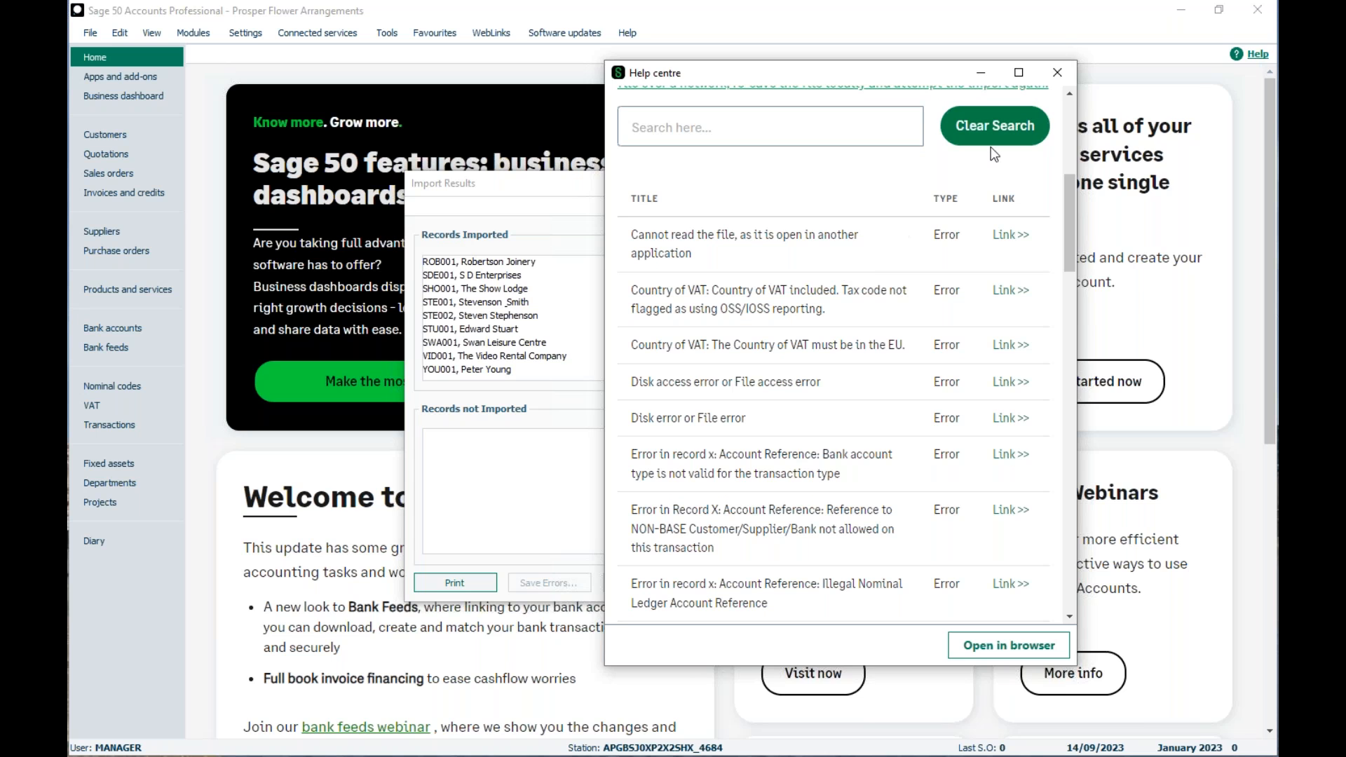
{"action": "left_click", "coordinate": [1058, 73]}
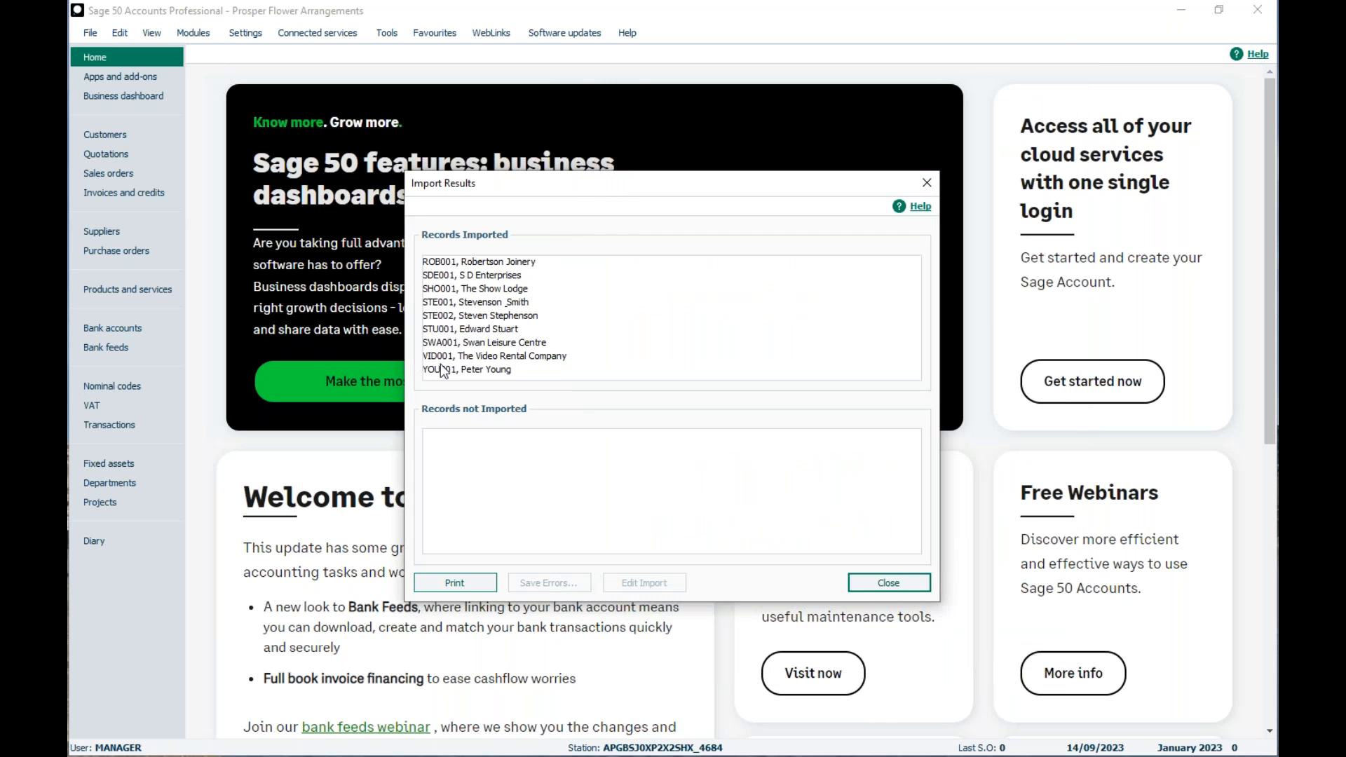
- Close the import results and view the imported records in the customer list
{"action": "left_click", "coordinate": [872, 585]}
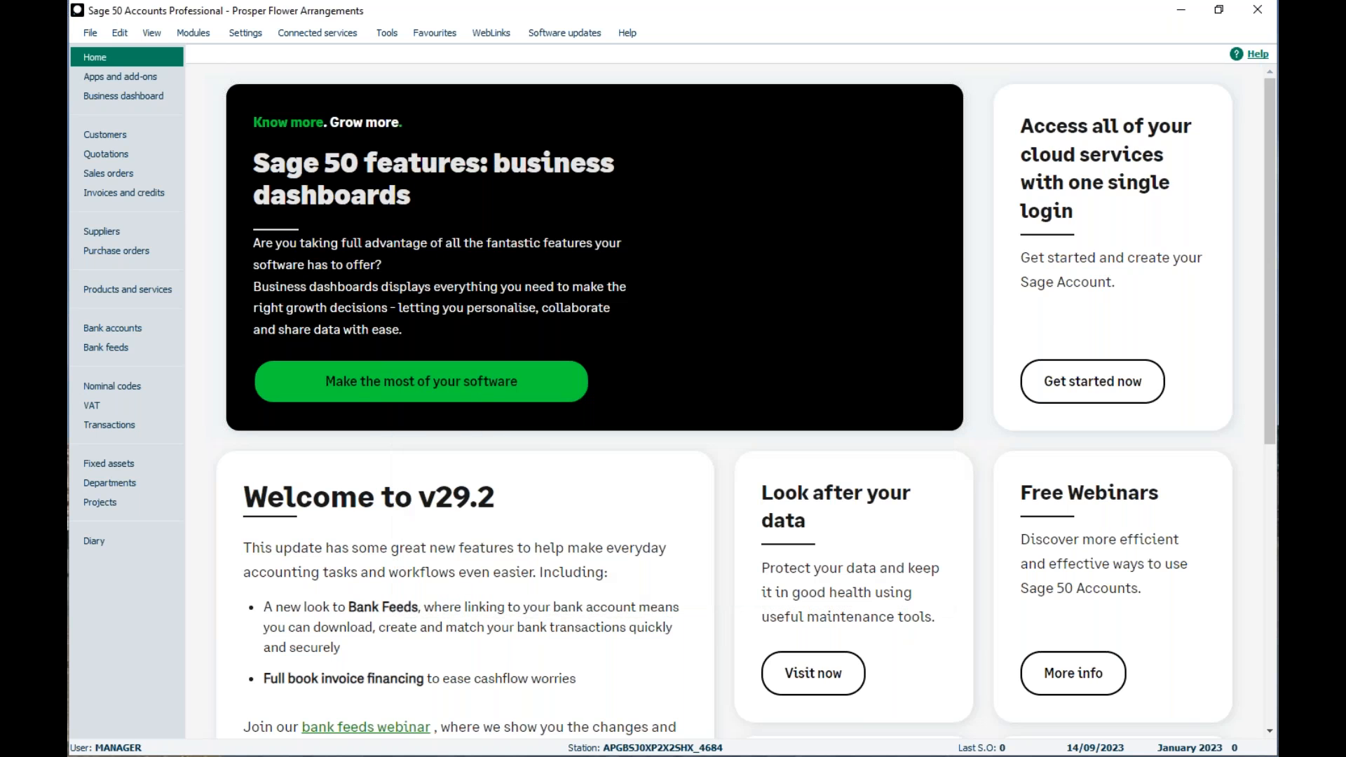
{"action": "left_click", "coordinate": [78, 138]}
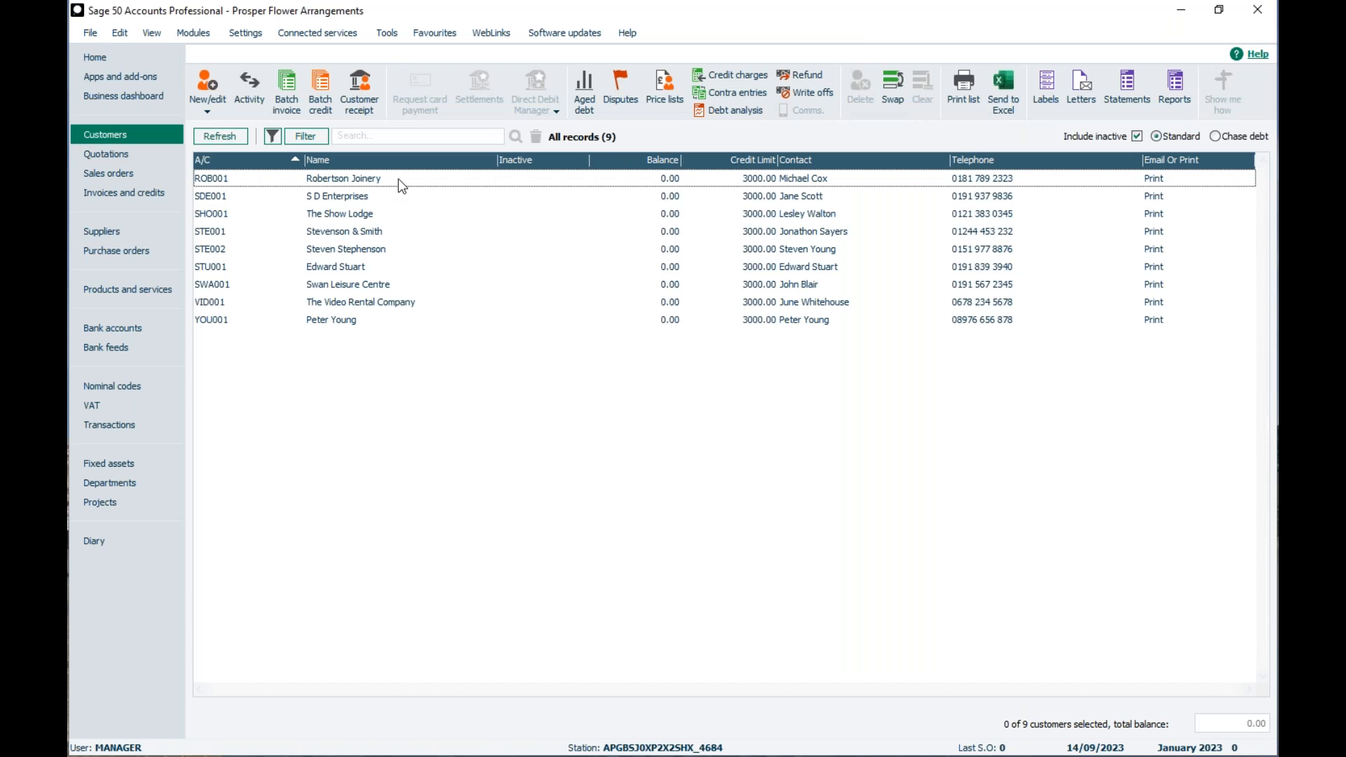
{"action": "left_click", "coordinate": [372, 323]}
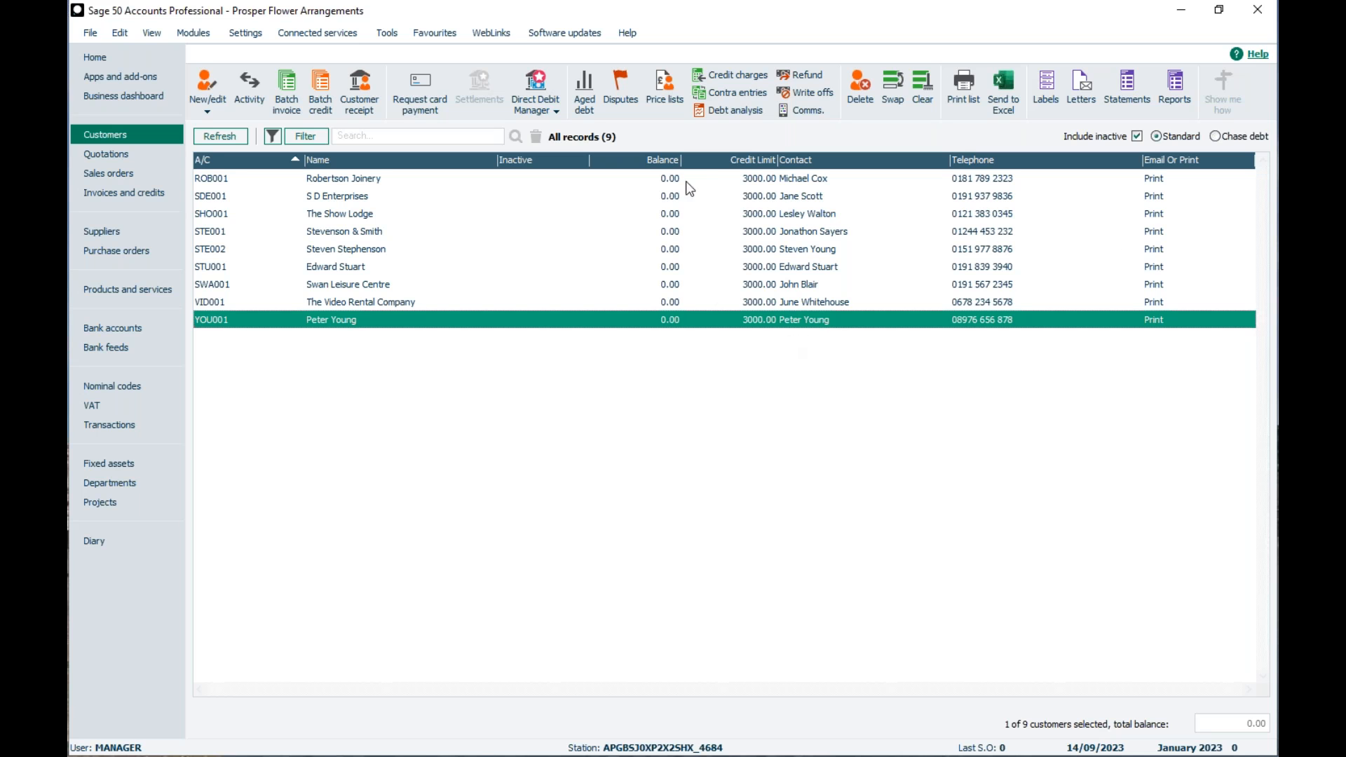
- Select the first three customers in the list and view the options for creating or editing records
{"action": "left_click", "coordinate": [766, 183]}
{"action": "left_click", "coordinate": [743, 198]}
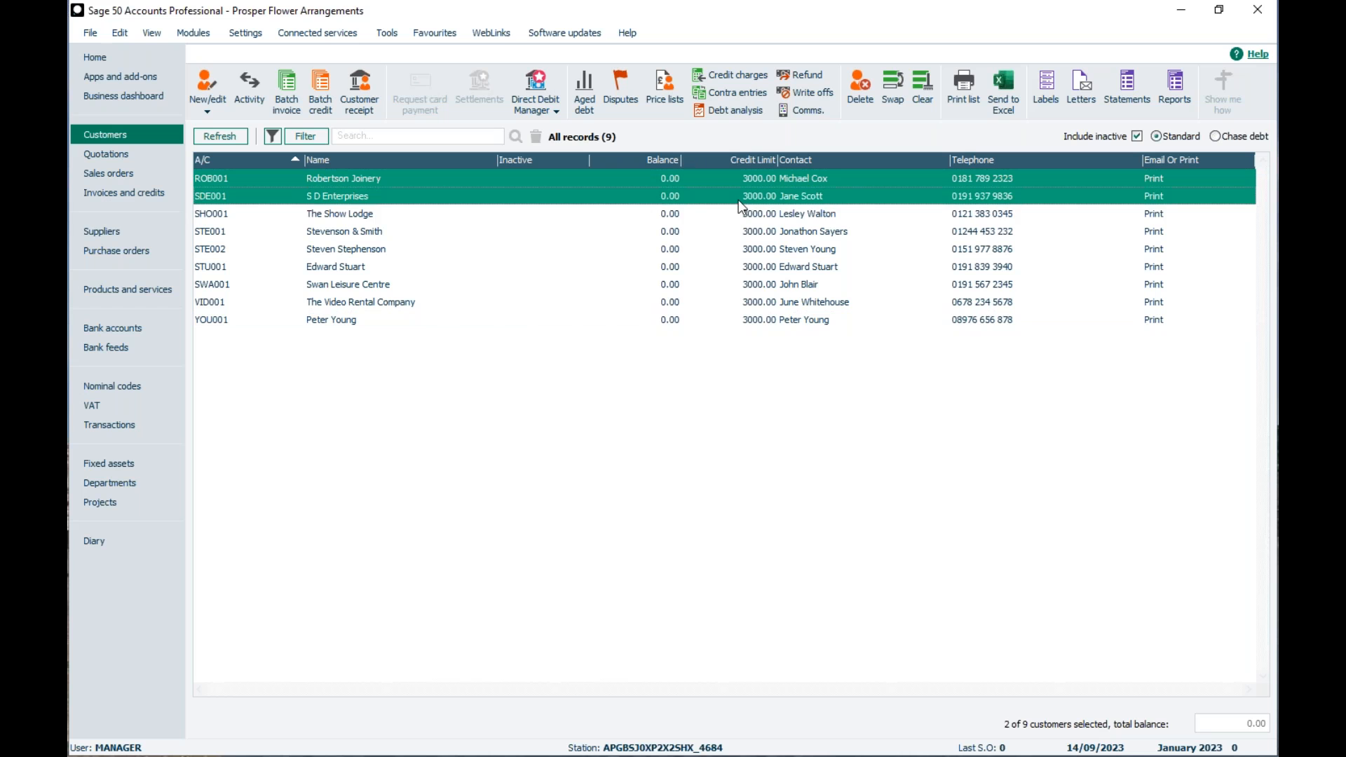
{"action": "left_click", "coordinate": [744, 218]}
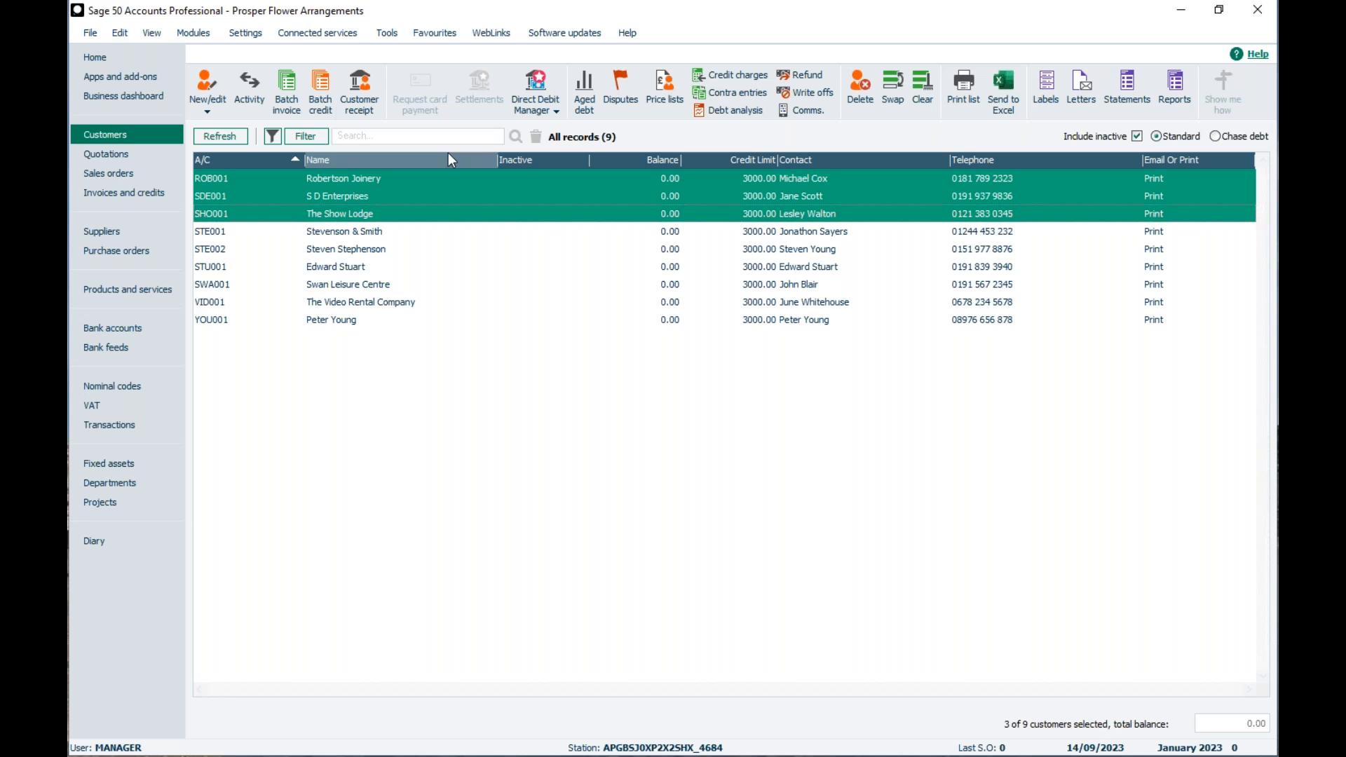
{"action": "left_click", "coordinate": [207, 102]}
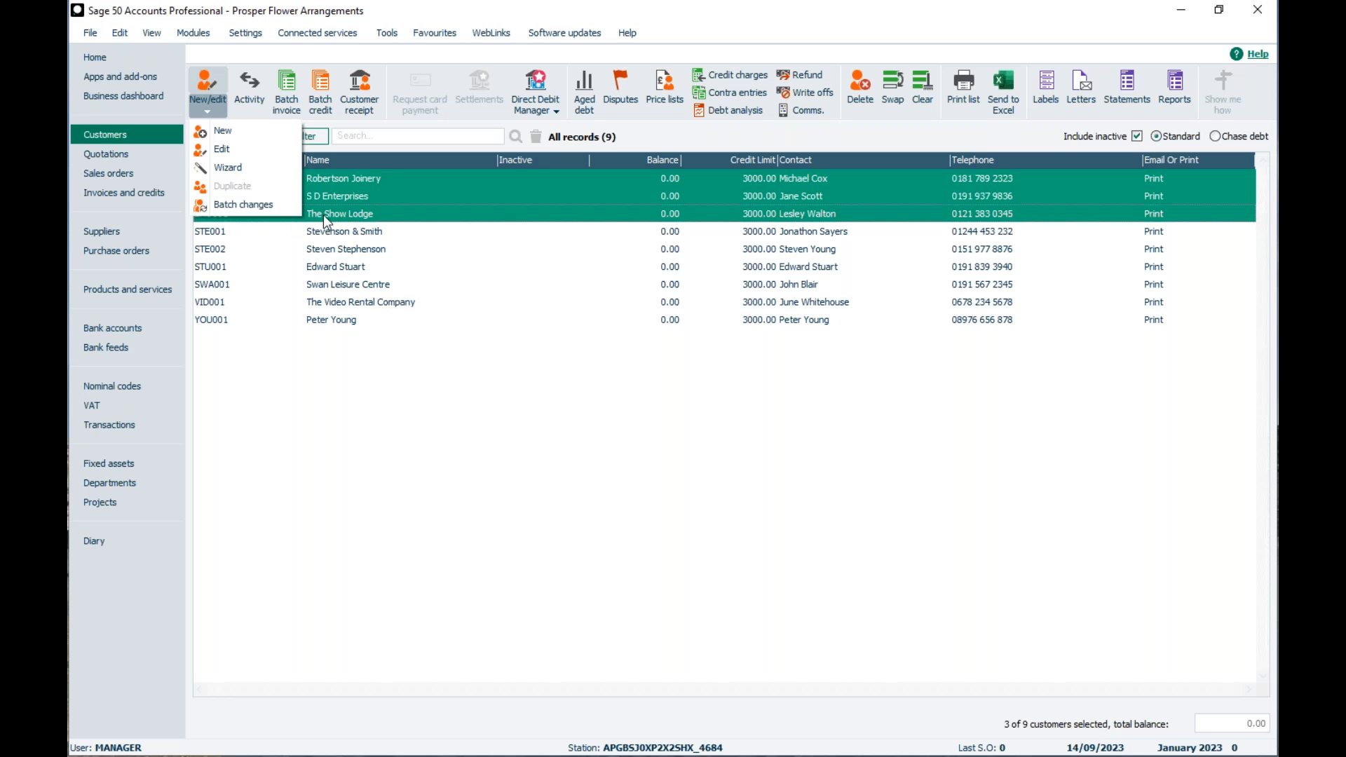
{"action": "left_click", "coordinate": [761, 210]}
{"action": "left_click_drag", "start_coordinate": [752, 202], "coordinate": [754, 181]}
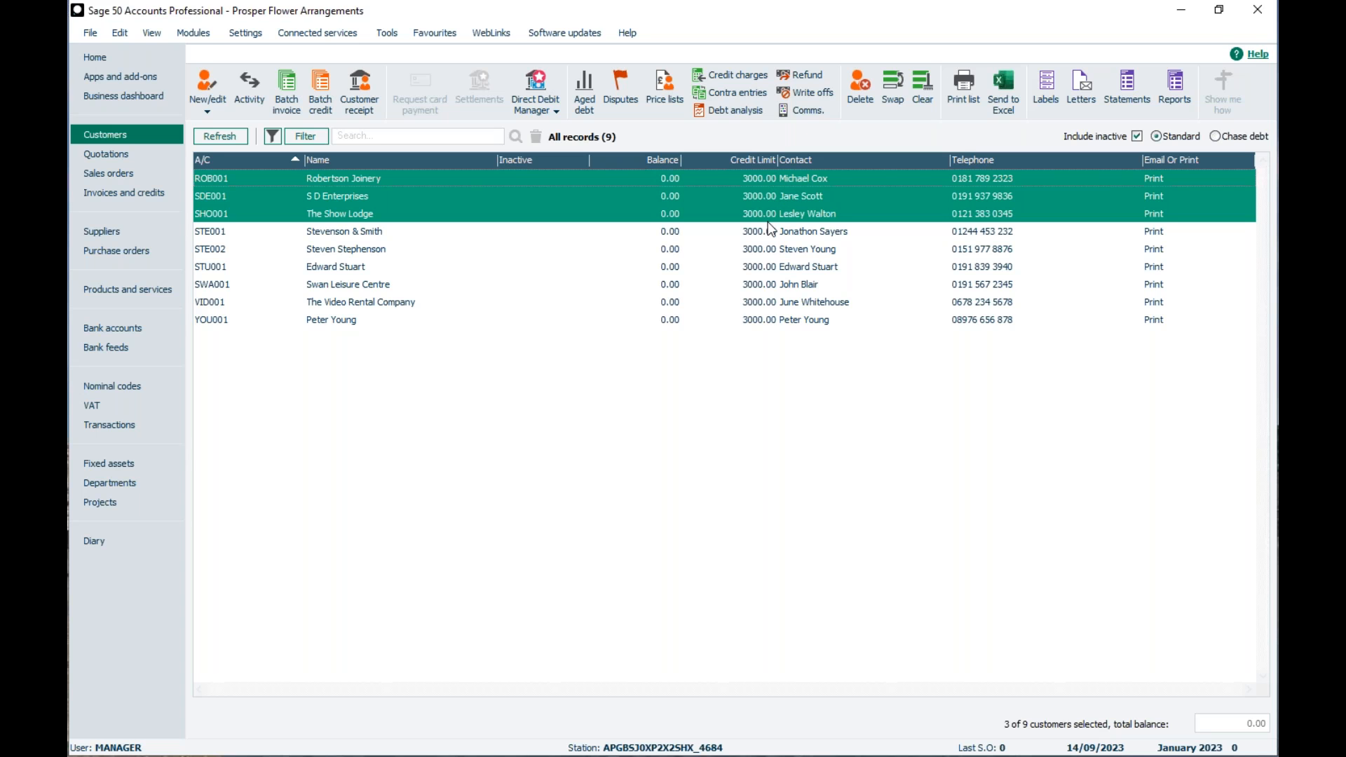
- Open the customer reports and select the Customer Record CSV report in the Customer details category
{"action": "left_click", "coordinate": [1176, 87]}
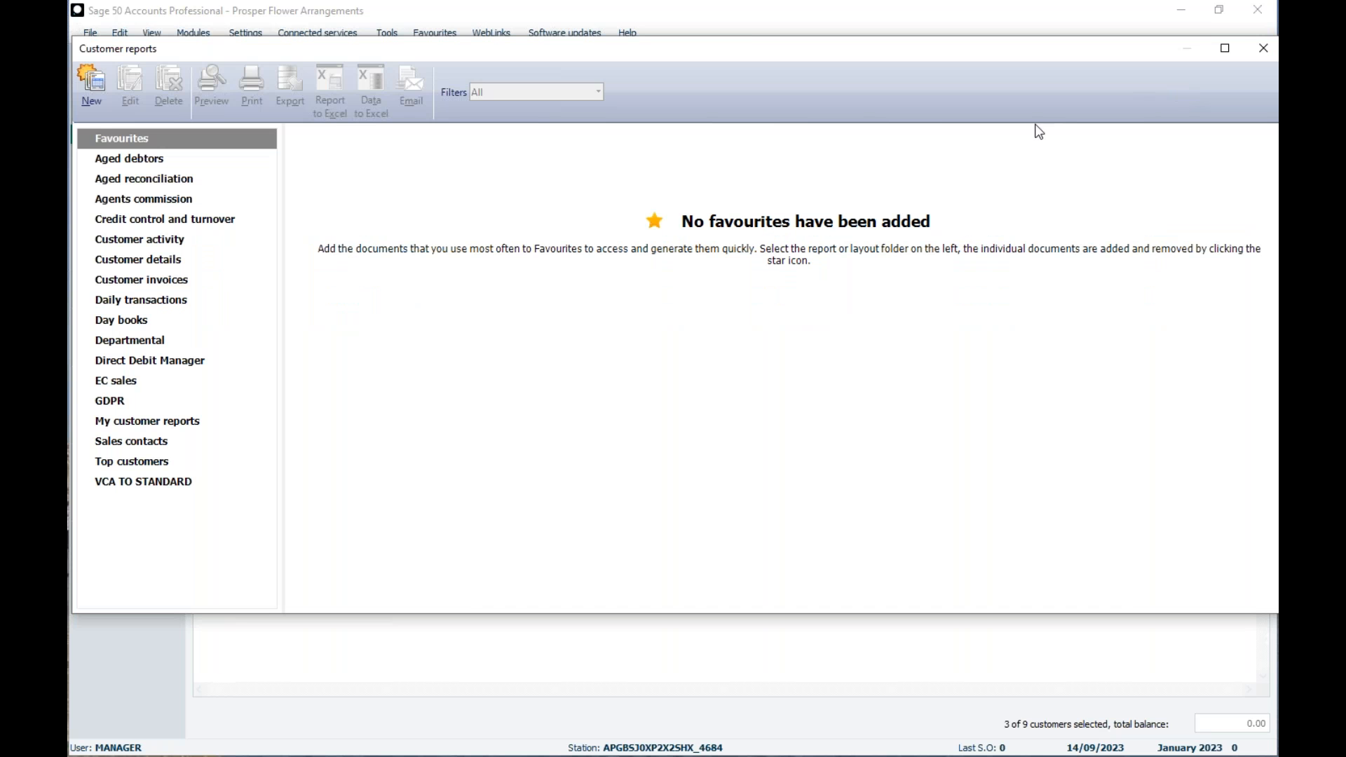
{"action": "left_click", "coordinate": [117, 260]}
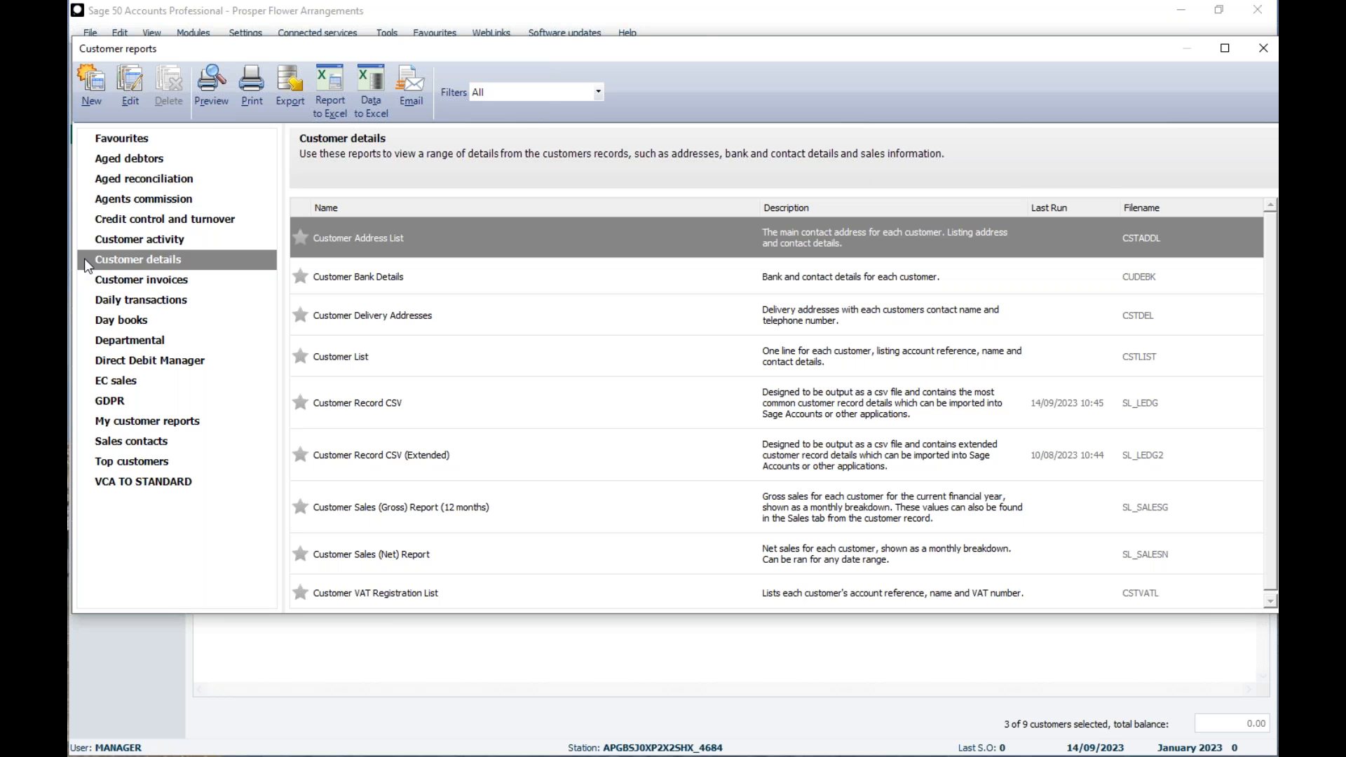
{"action": "mouse_move", "coordinate": [432, 401]}
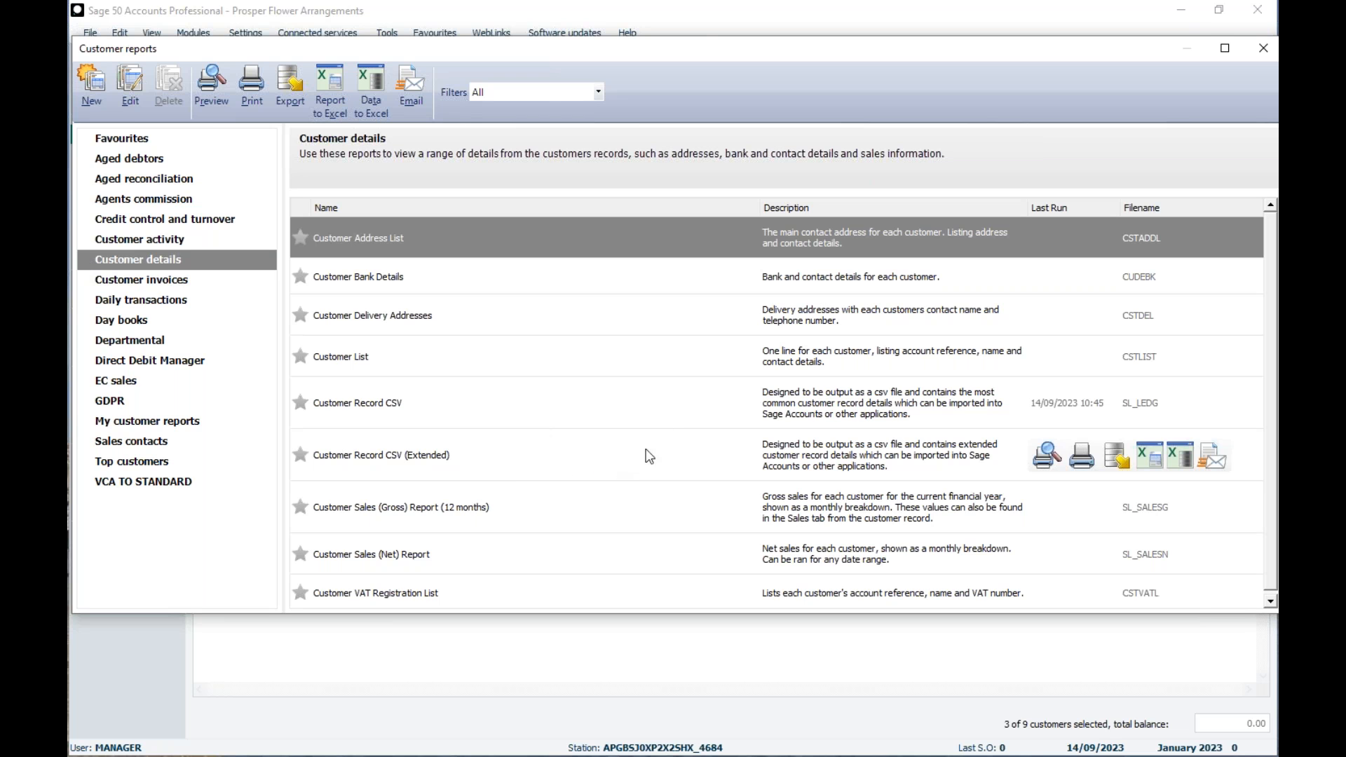
{"action": "left_click", "coordinate": [473, 465]}
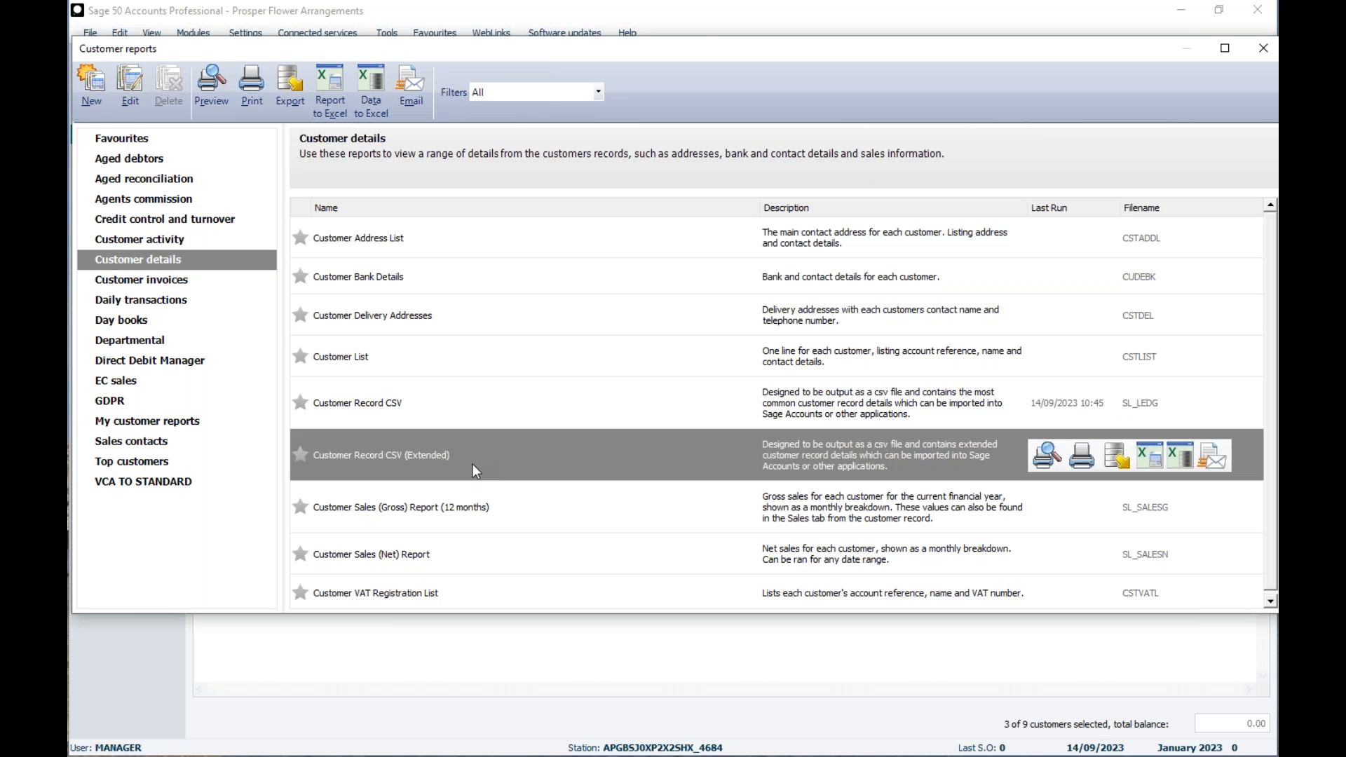
{"action": "left_click", "coordinate": [540, 420]}
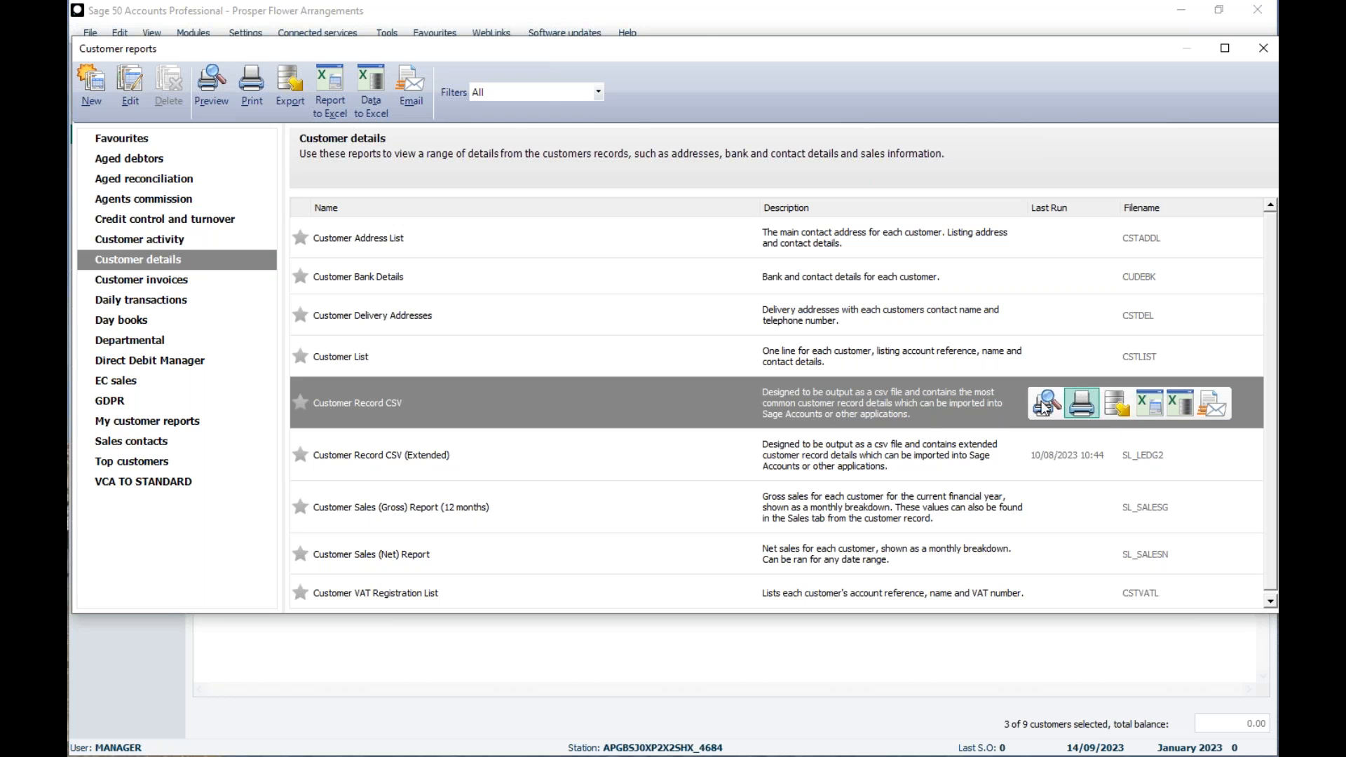
- Export the report as the CSV file SL_LEDG.csv to the Import files folder and close the customer reports
{"action": "left_click", "coordinate": [288, 85]}
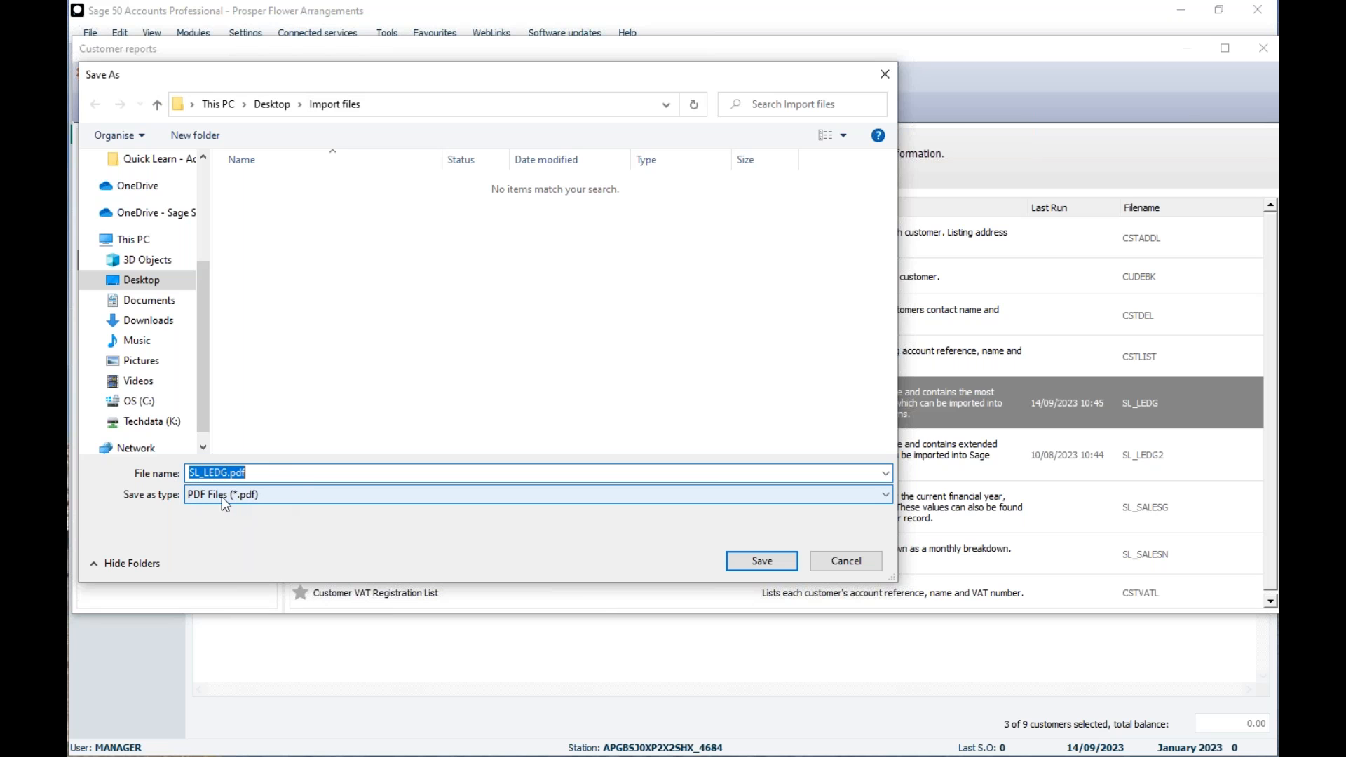
{"action": "left_click", "coordinate": [276, 497]}
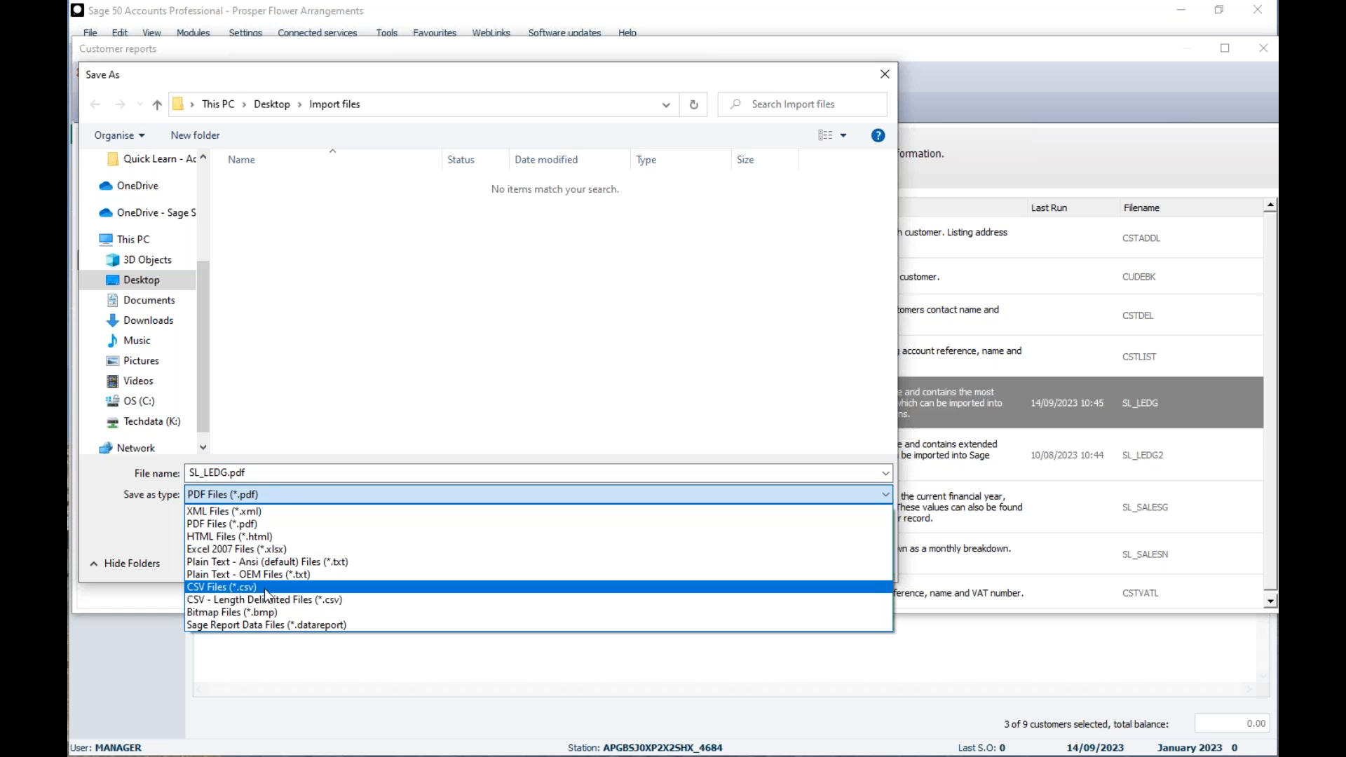
{"action": "left_click", "coordinate": [206, 587]}
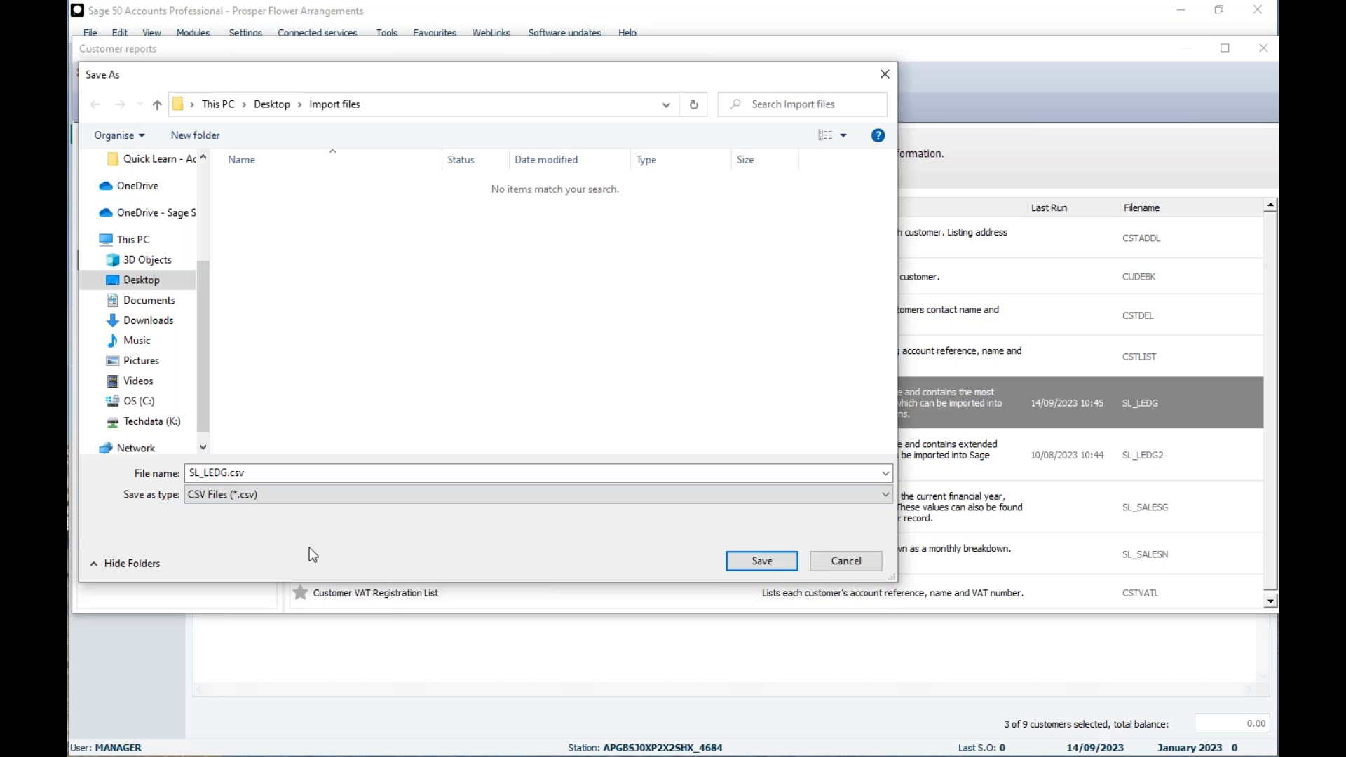
{"action": "left_click", "coordinate": [751, 565]}
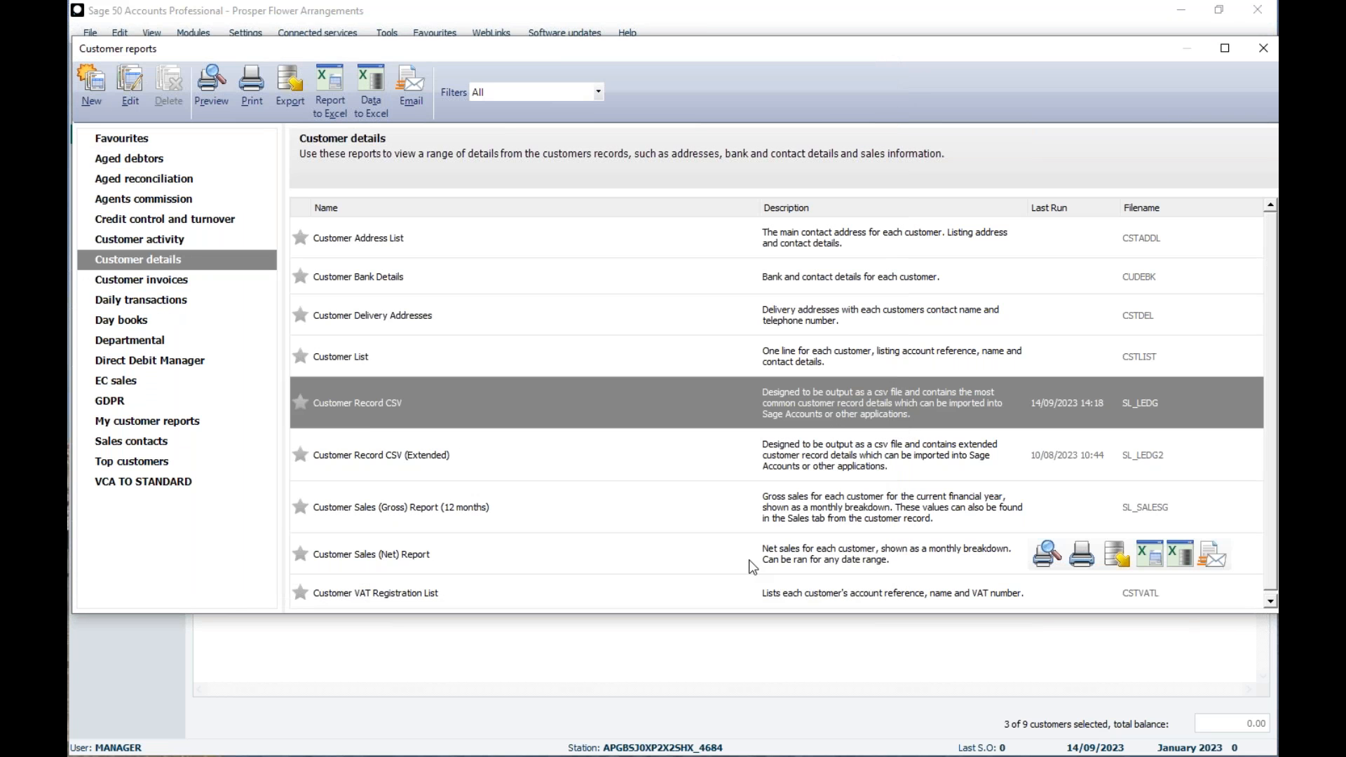
{"action": "left_click", "coordinate": [1260, 49]}
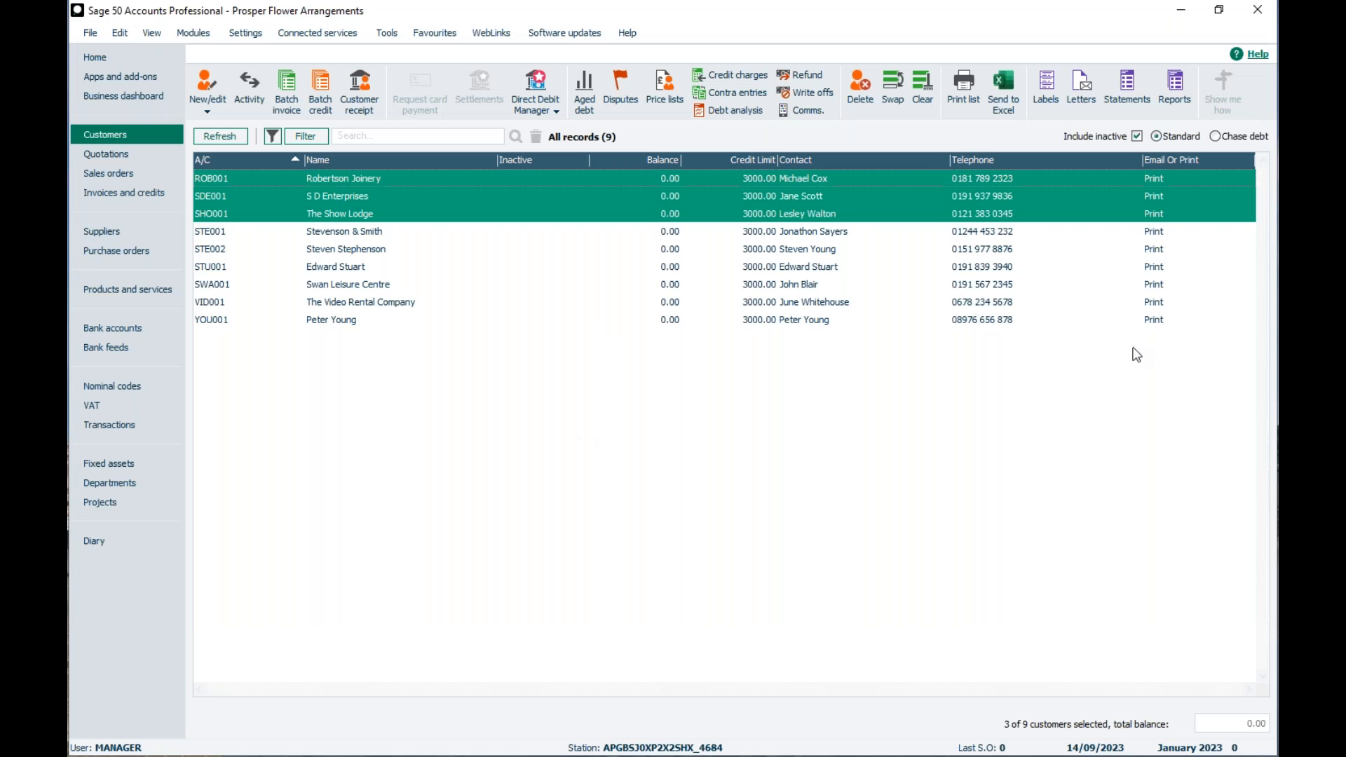
- Switch to the Import files folder in File Explorer and open SL_LEDG.csv in Excel
{"action": "key", "text": "alt+Tab"}
{"action": "left_click", "coordinate": [330, 209]}
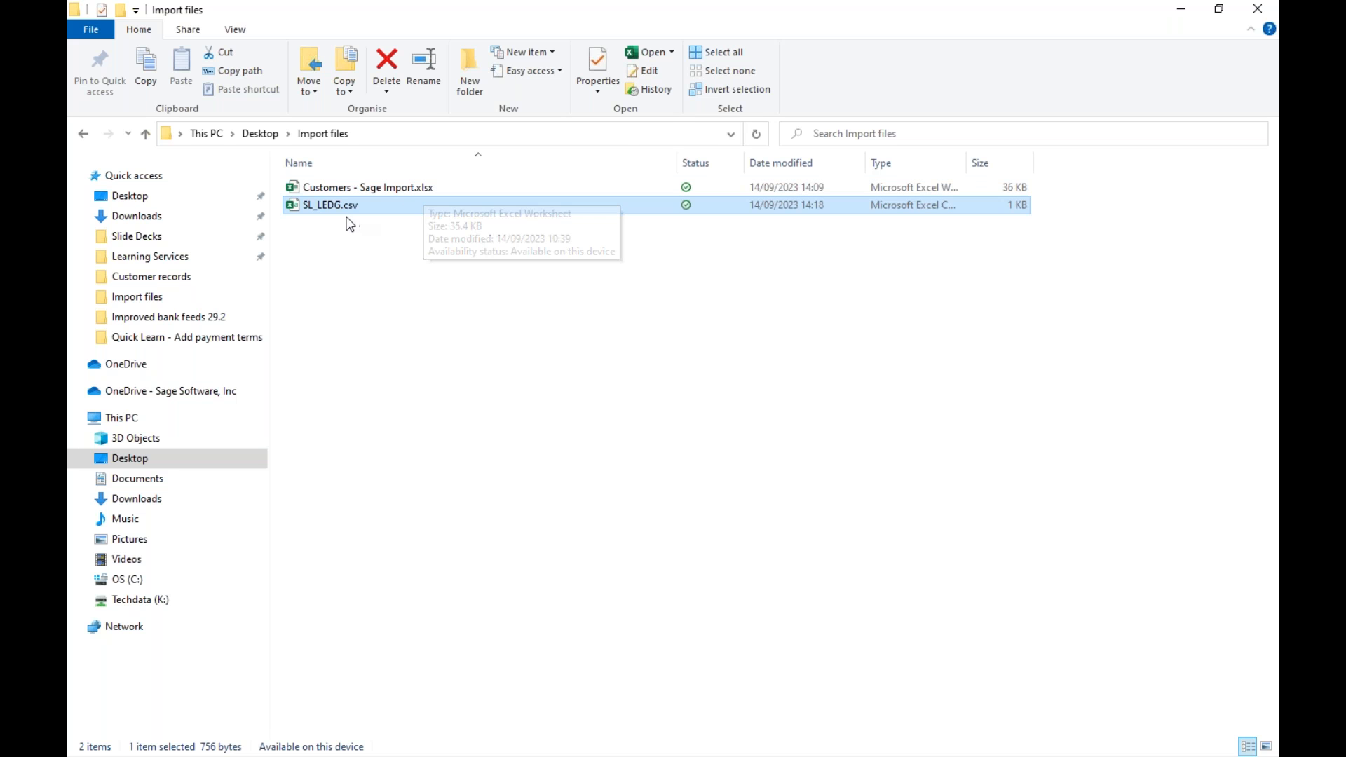
{"action": "double_click", "coordinate": [294, 206]}
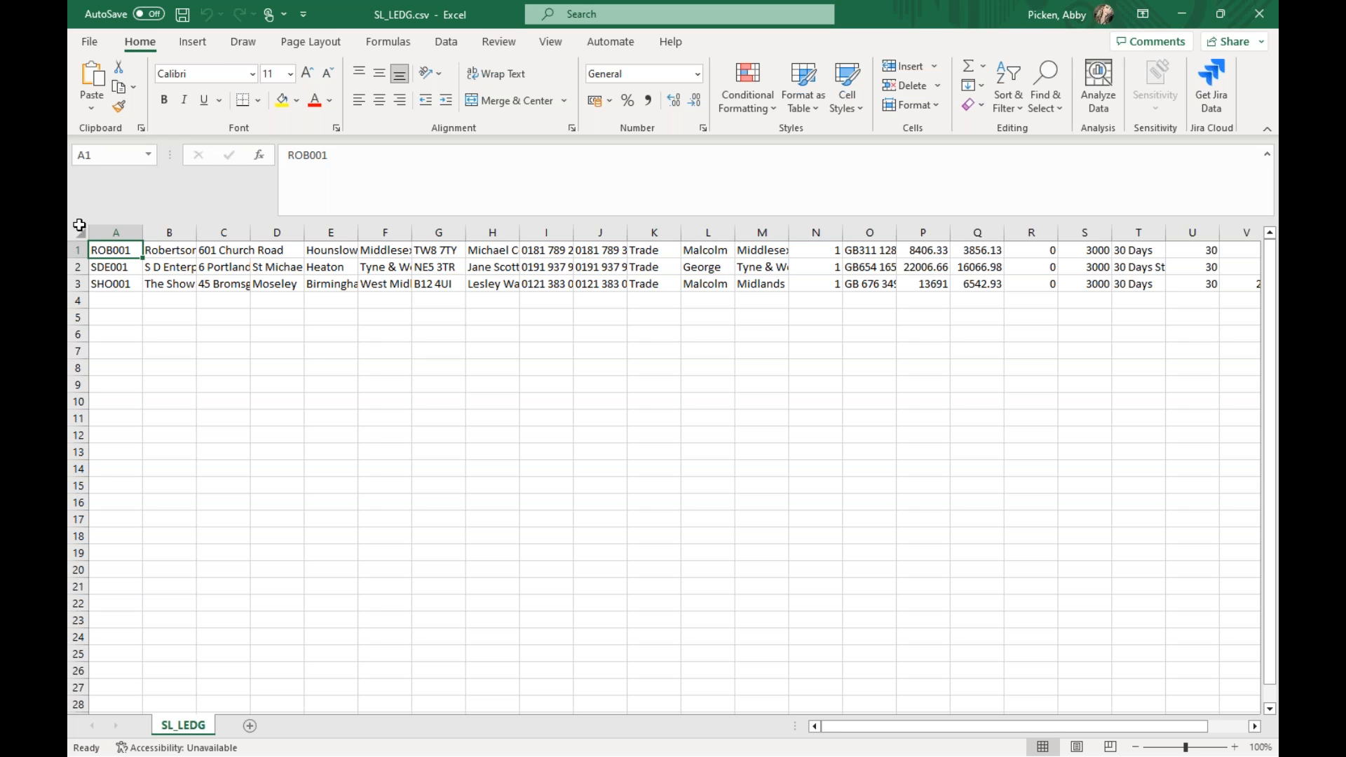
- Auto-fit the width of all columns in the SL_LEDG sheet to their contents
{"action": "key", "text": "ctrl+a"}
{"action": "double_click", "coordinate": [135, 234]}
{"action": "left_click", "coordinate": [150, 350]}
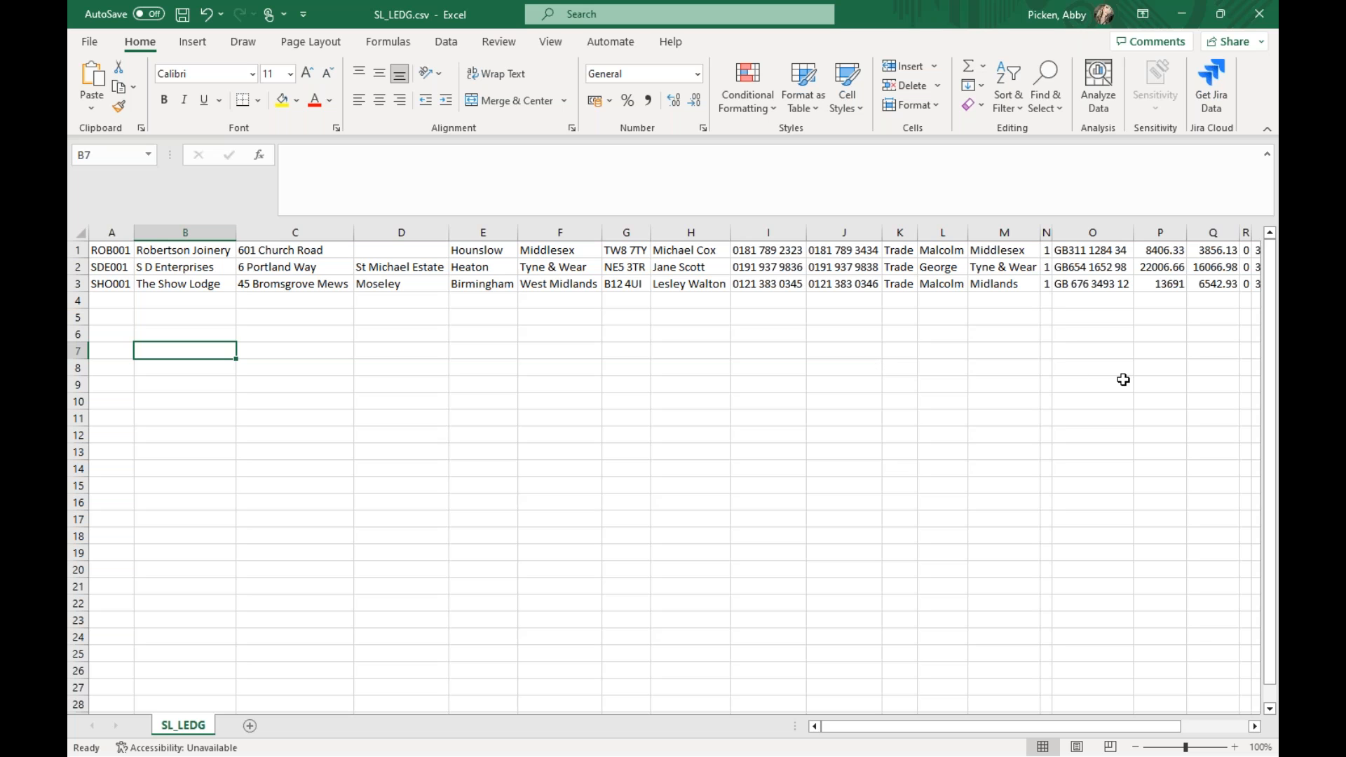
- Set the credit limit in cells S1, S2 and S3 to 5000 for all three customers
{"action": "left_click_drag", "start_coordinate": [839, 728], "coordinate": [866, 724]}
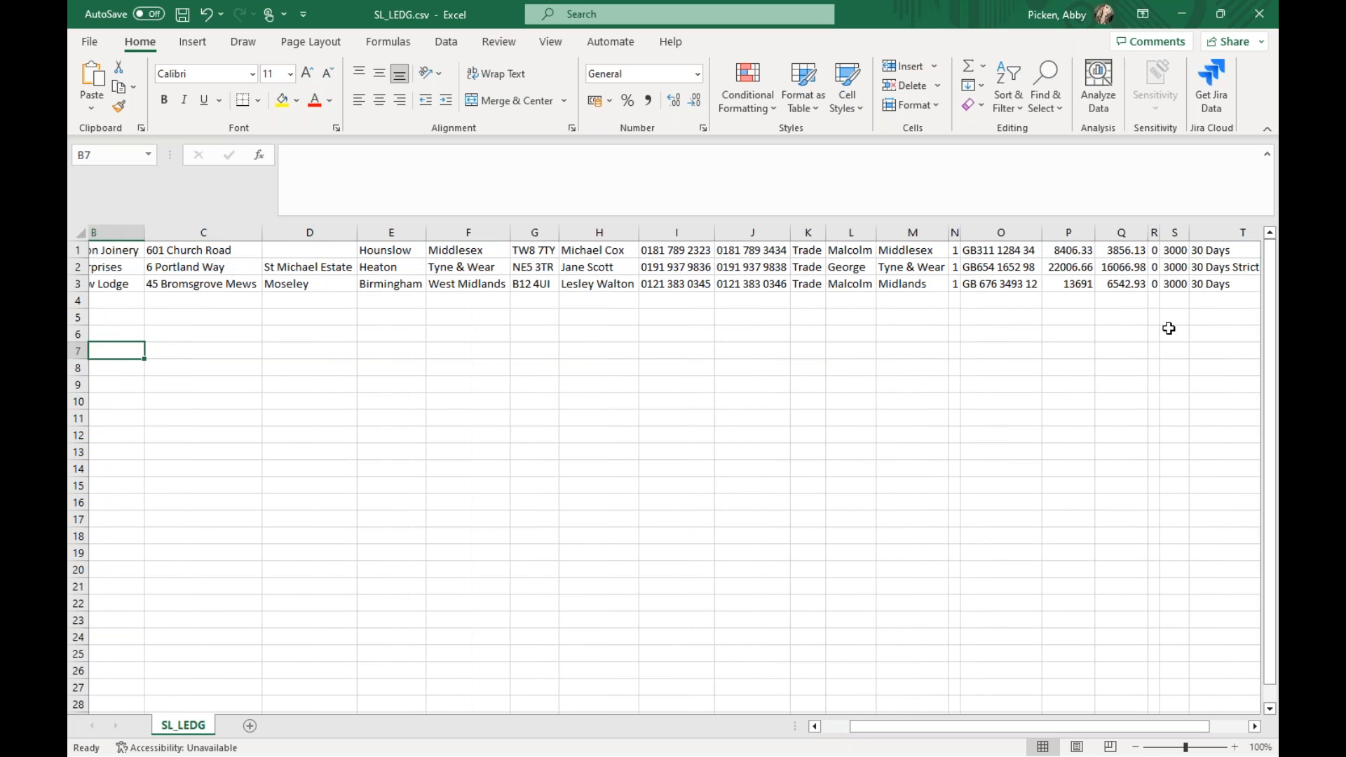
{"action": "left_click_drag", "start_coordinate": [1177, 244], "coordinate": [1181, 282]}
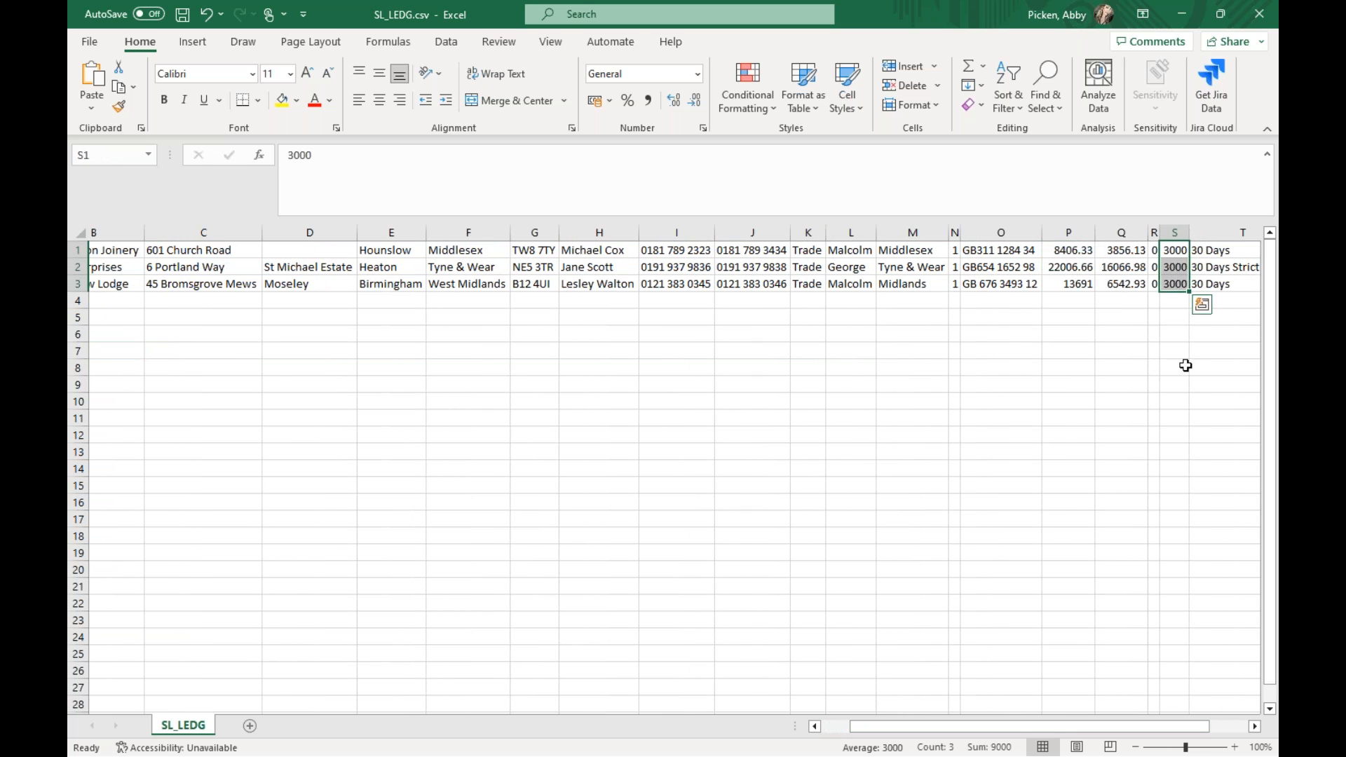
{"action": "left_click", "coordinate": [1172, 250]}
{"action": "type", "text": "5000"}
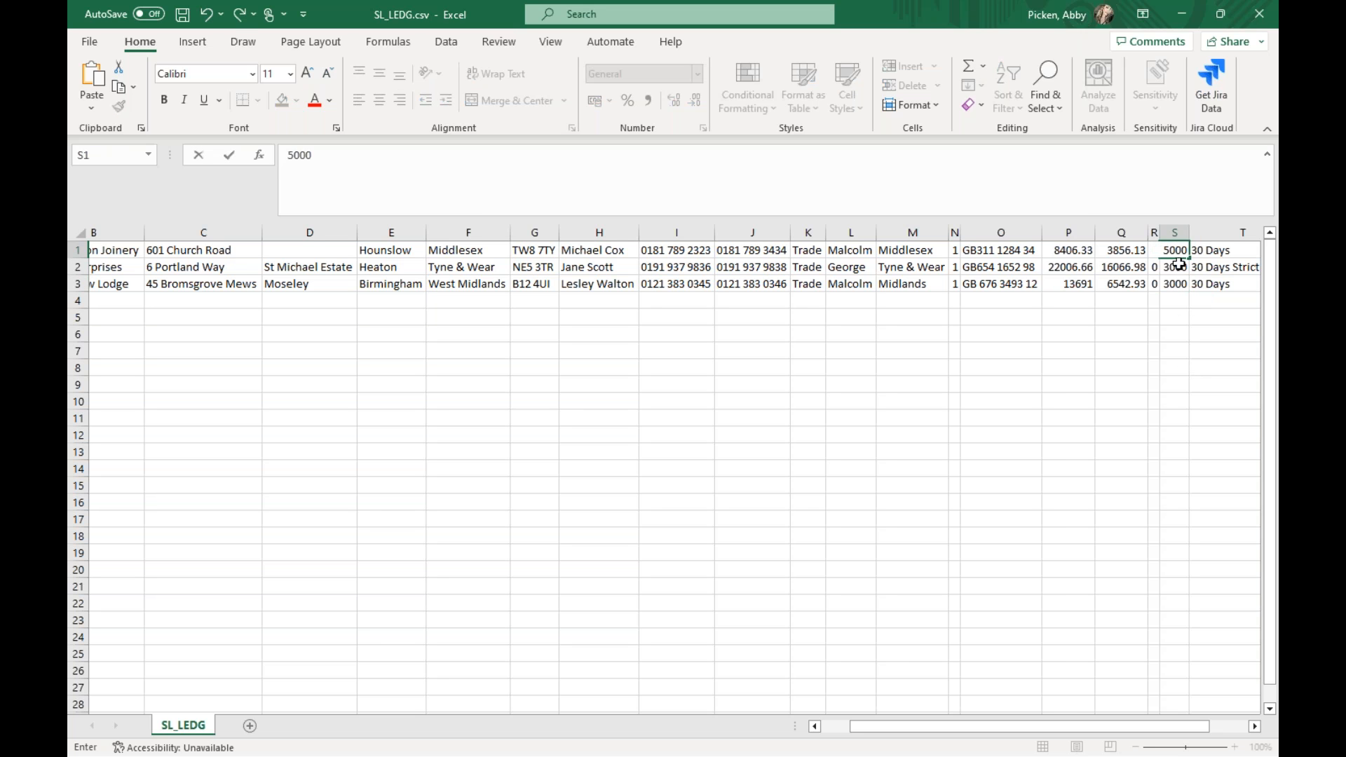
{"action": "key", "text": "Return"}
{"action": "type", "text": "5"}
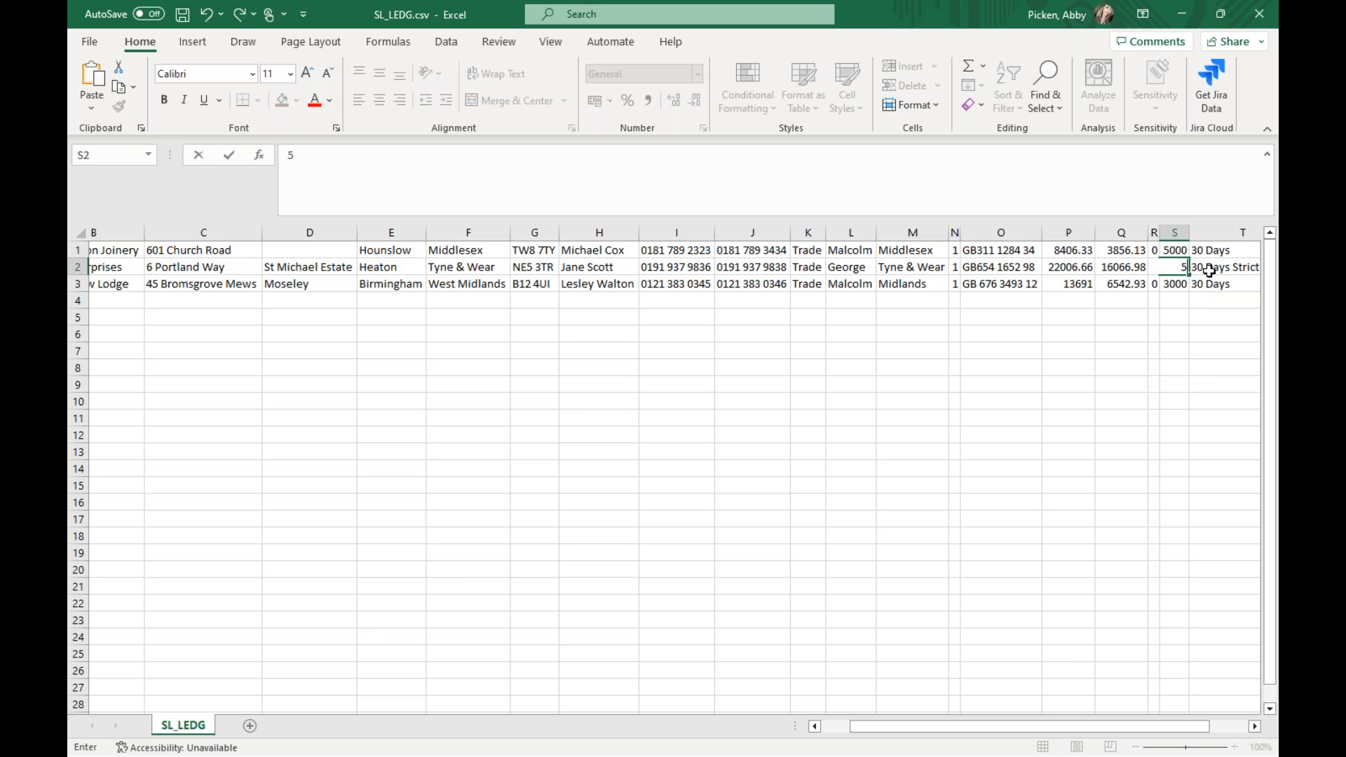
{"action": "type", "text": "000"}
{"action": "key", "text": "Return"}
{"action": "type", "text": "5000"}
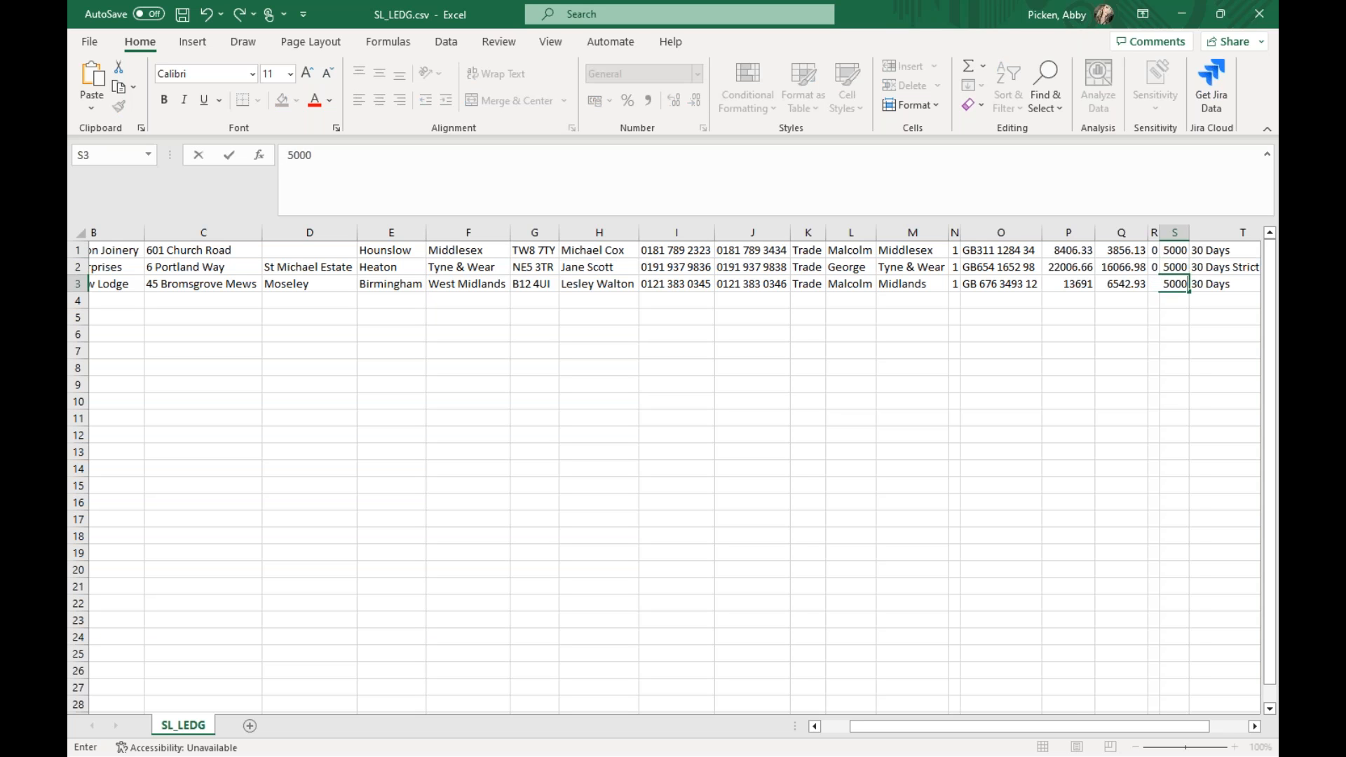
{"action": "left_click", "coordinate": [1060, 351]}
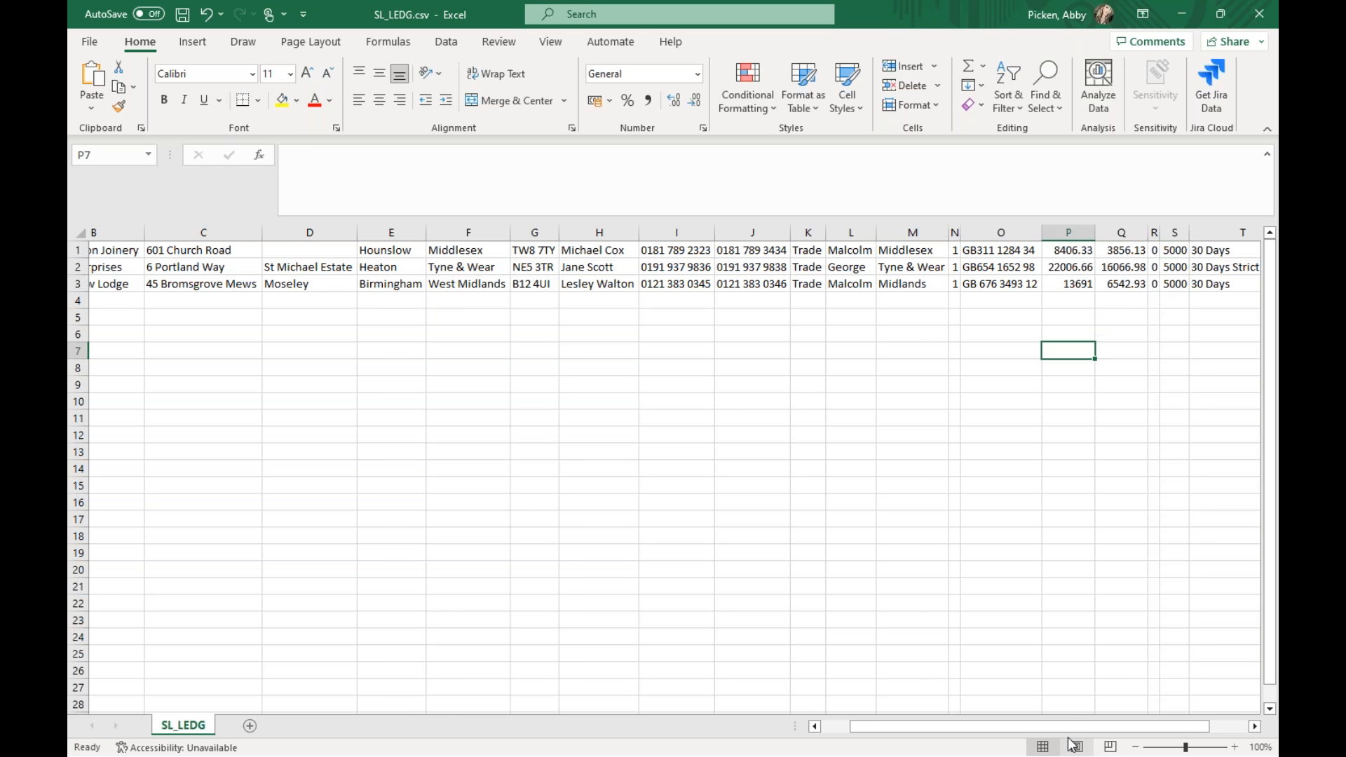
- Save SL_LEDG.csv, close Excel and return to Sage 50 Accounts by minimising the Import files folder window
{"action": "left_click_drag", "start_coordinate": [1073, 726], "coordinate": [1044, 726]}
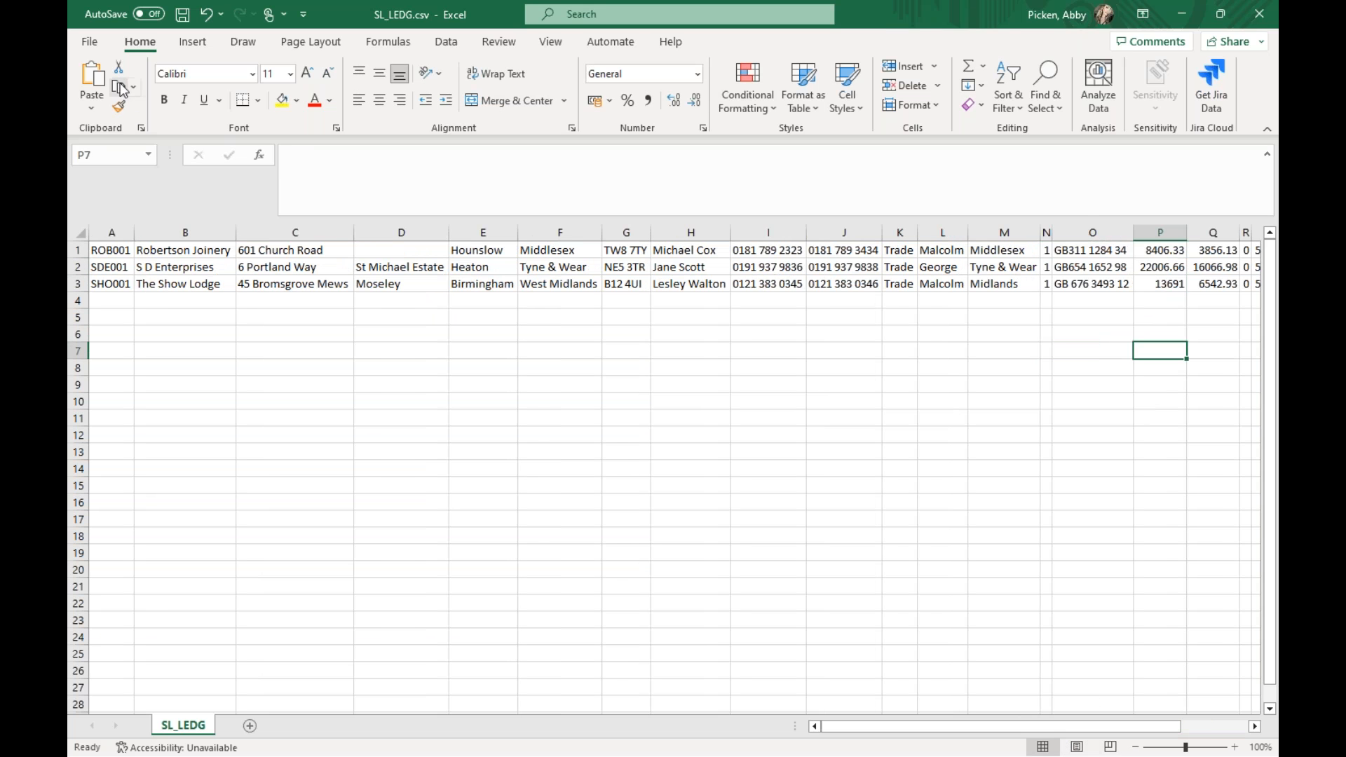
{"action": "left_click", "coordinate": [182, 14]}
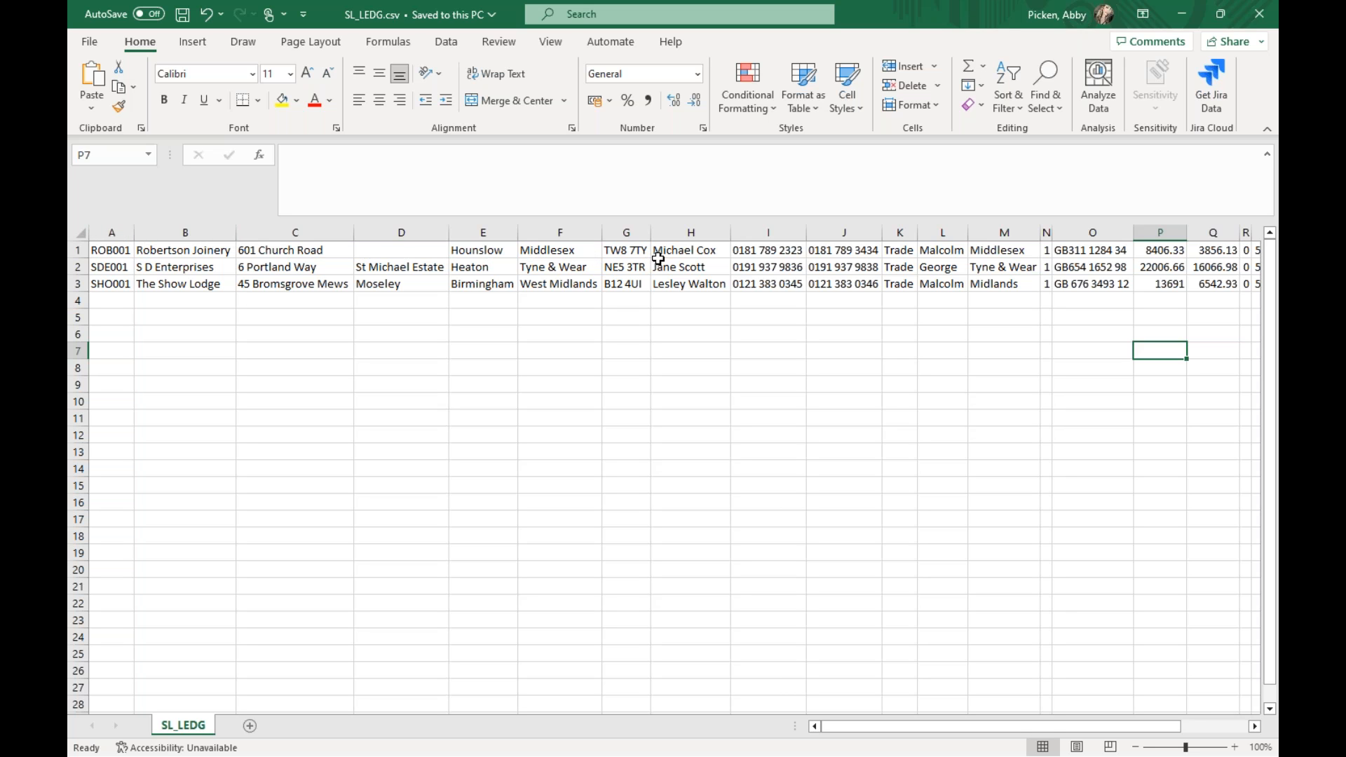
{"action": "left_click", "coordinate": [1255, 17]}
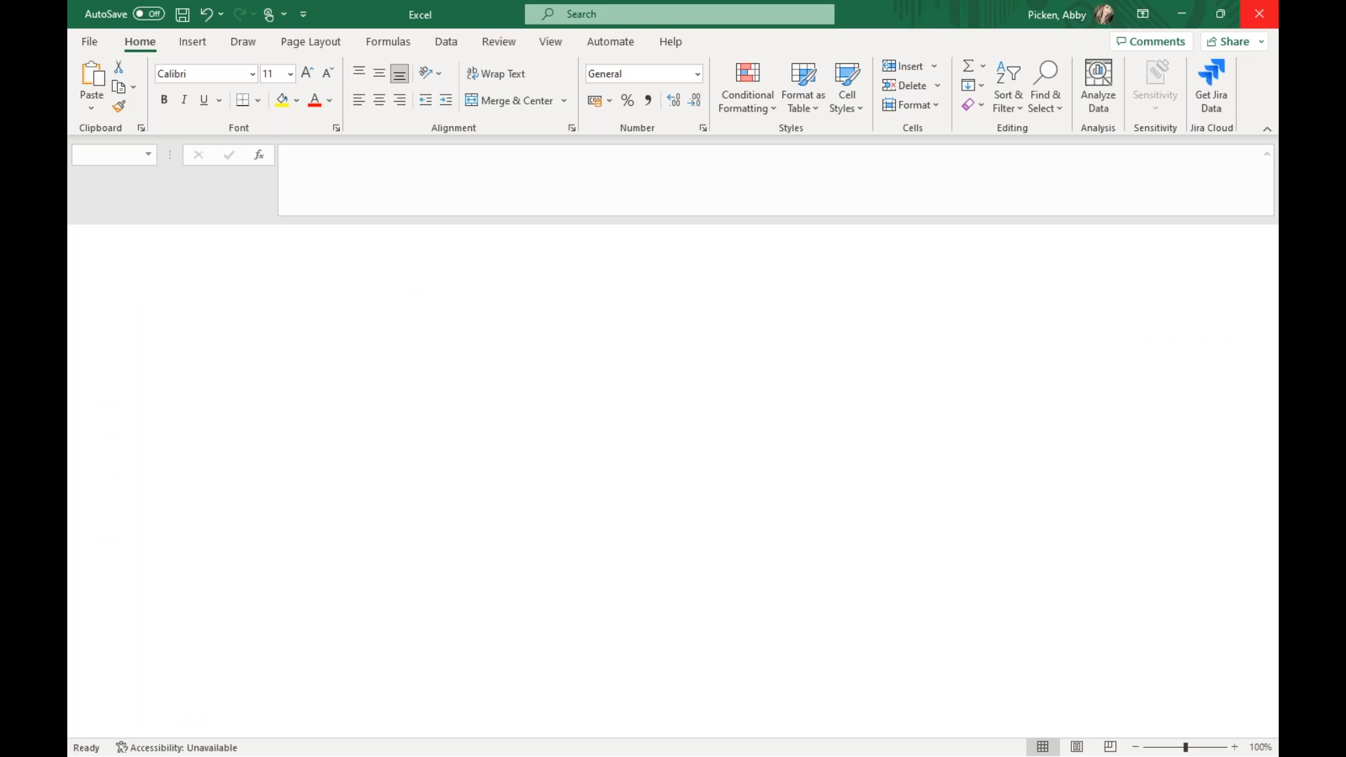
{"action": "left_click", "coordinate": [431, 322]}
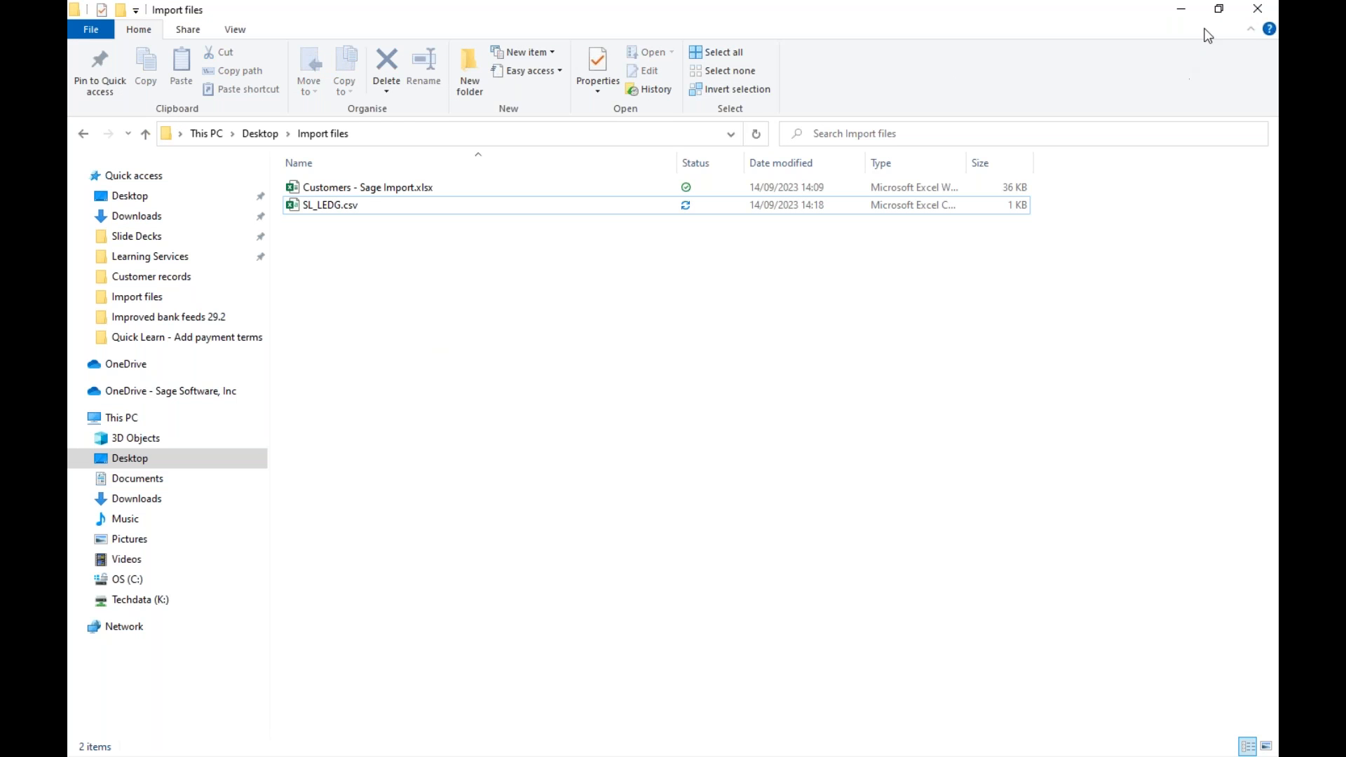
{"action": "left_click", "coordinate": [1181, 10]}
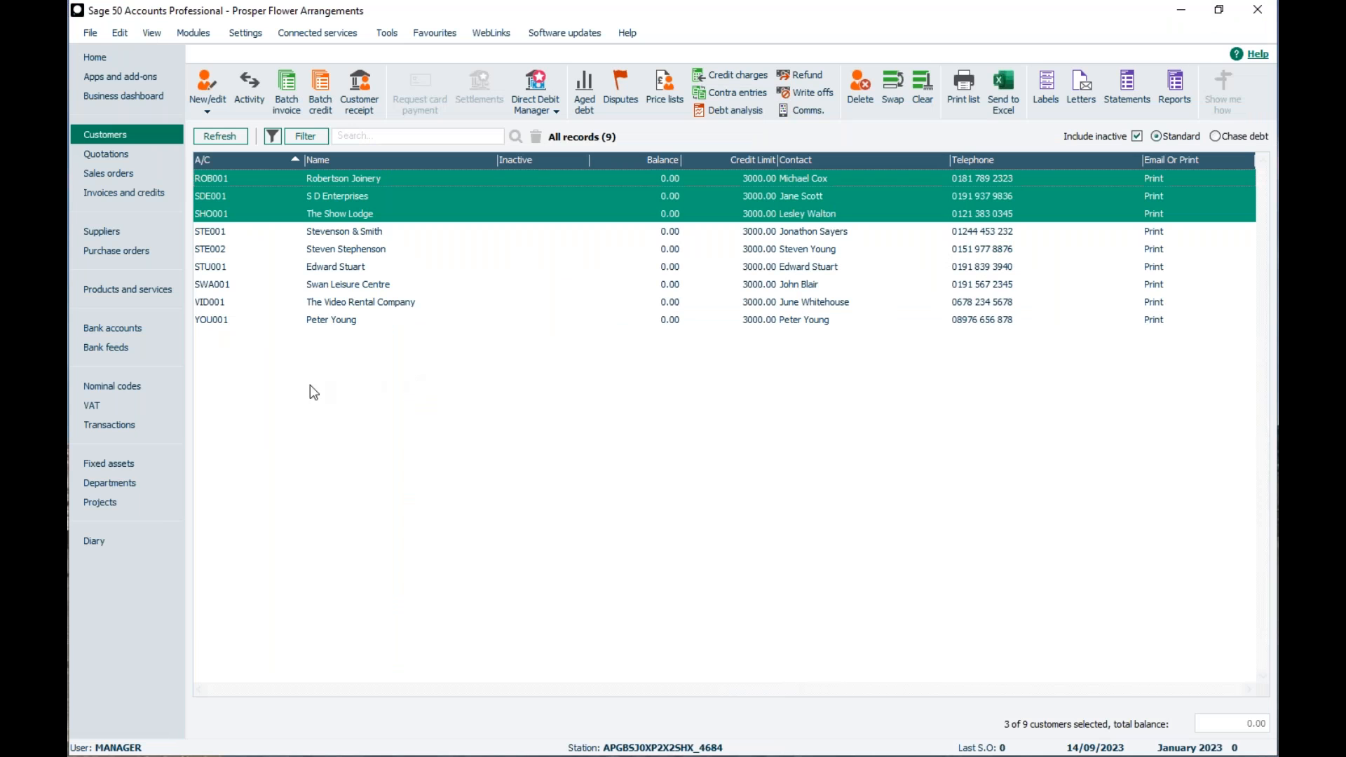
- Start the Data Import wizard, accept closing other windows, and choose Customer records as the data type
{"action": "left_click", "coordinate": [86, 33]}
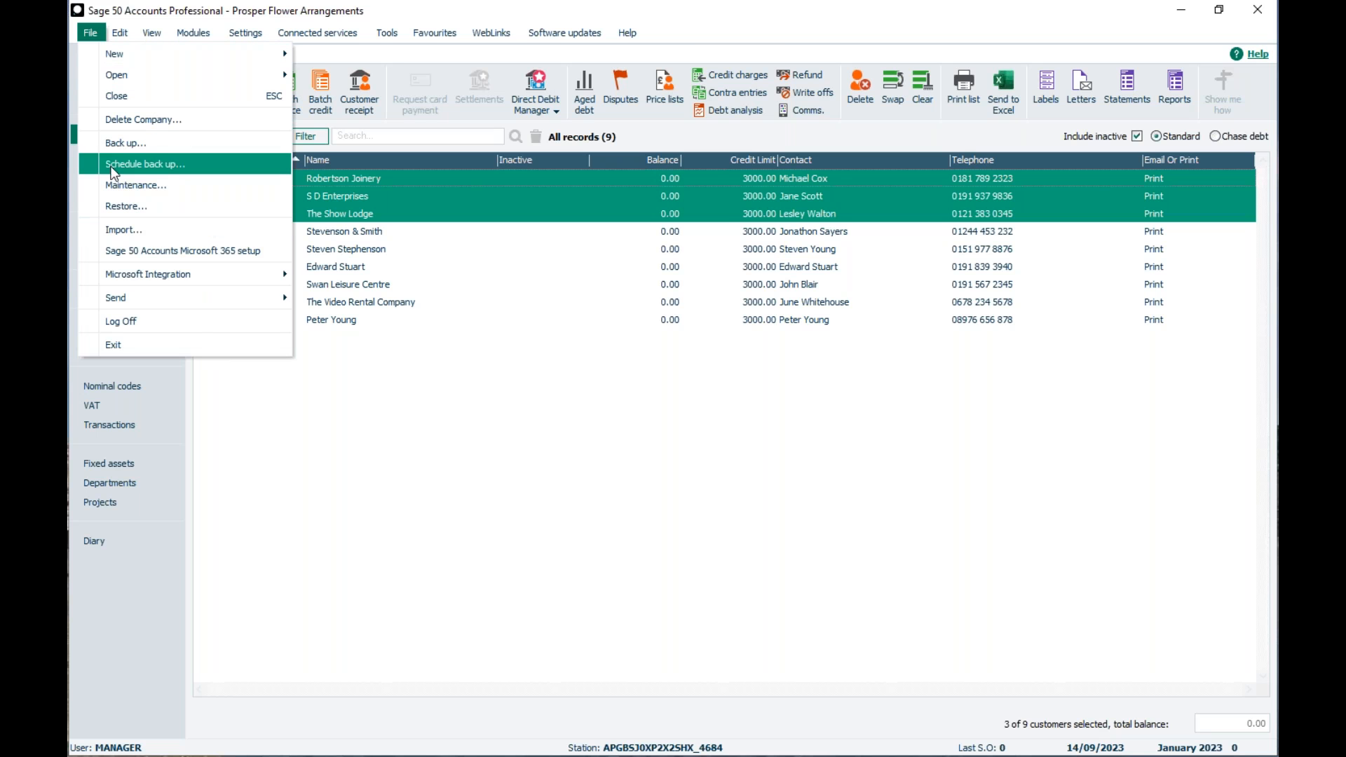
{"action": "left_click", "coordinate": [100, 232]}
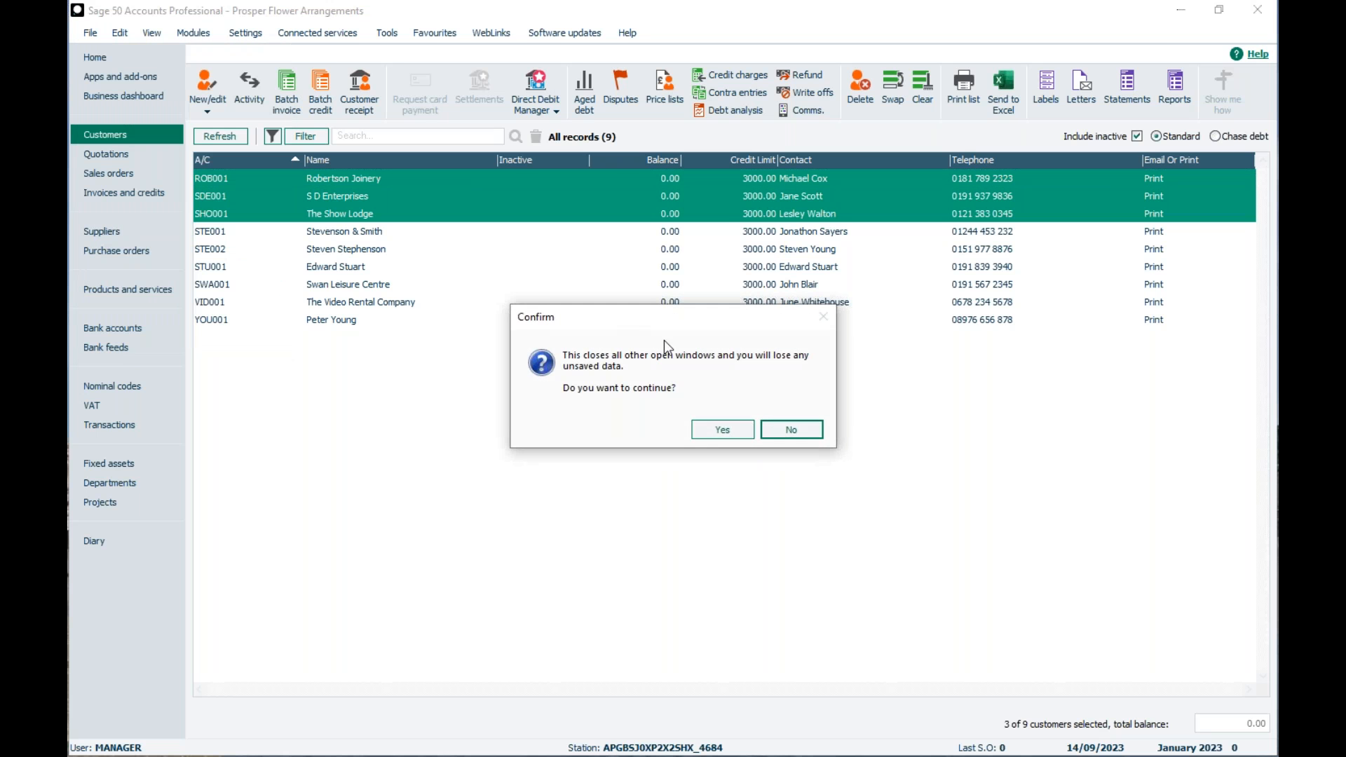
{"action": "left_click", "coordinate": [706, 431]}
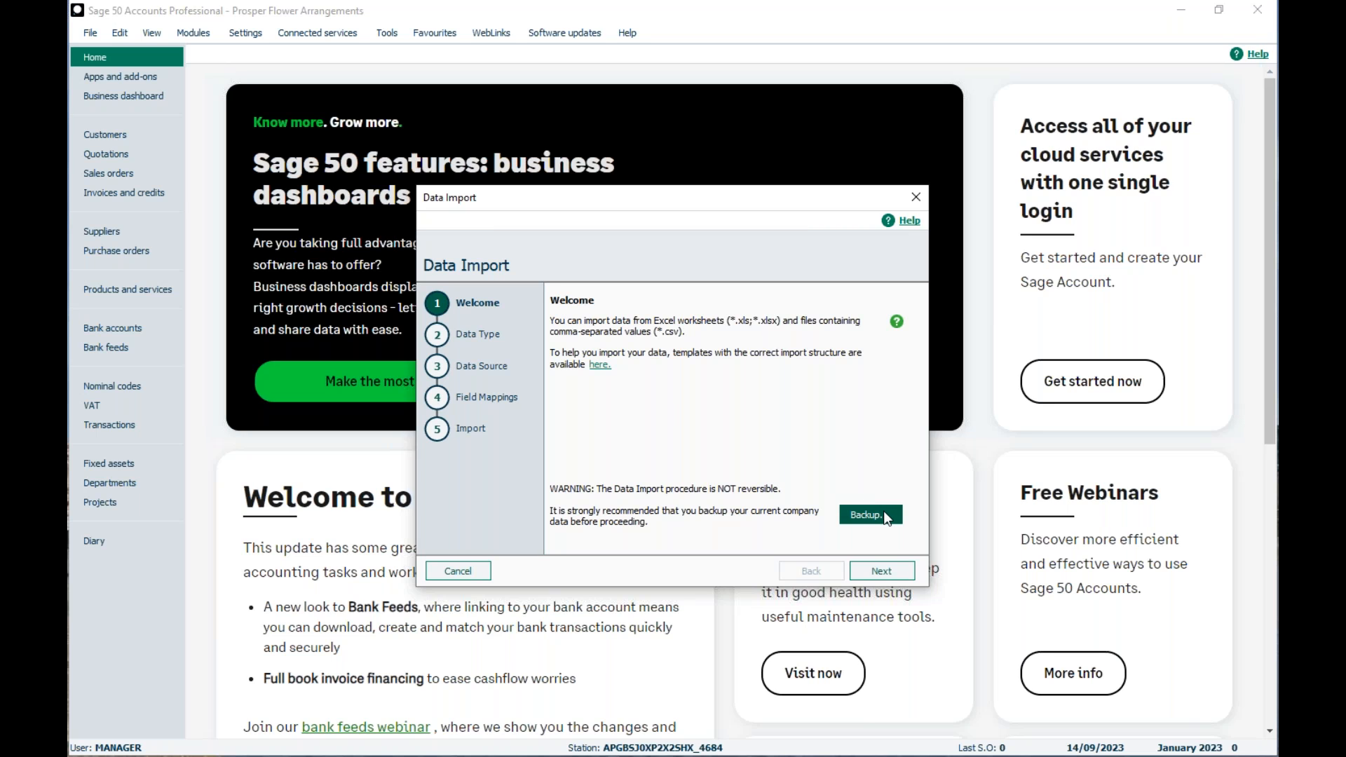
{"action": "left_click", "coordinate": [866, 572]}
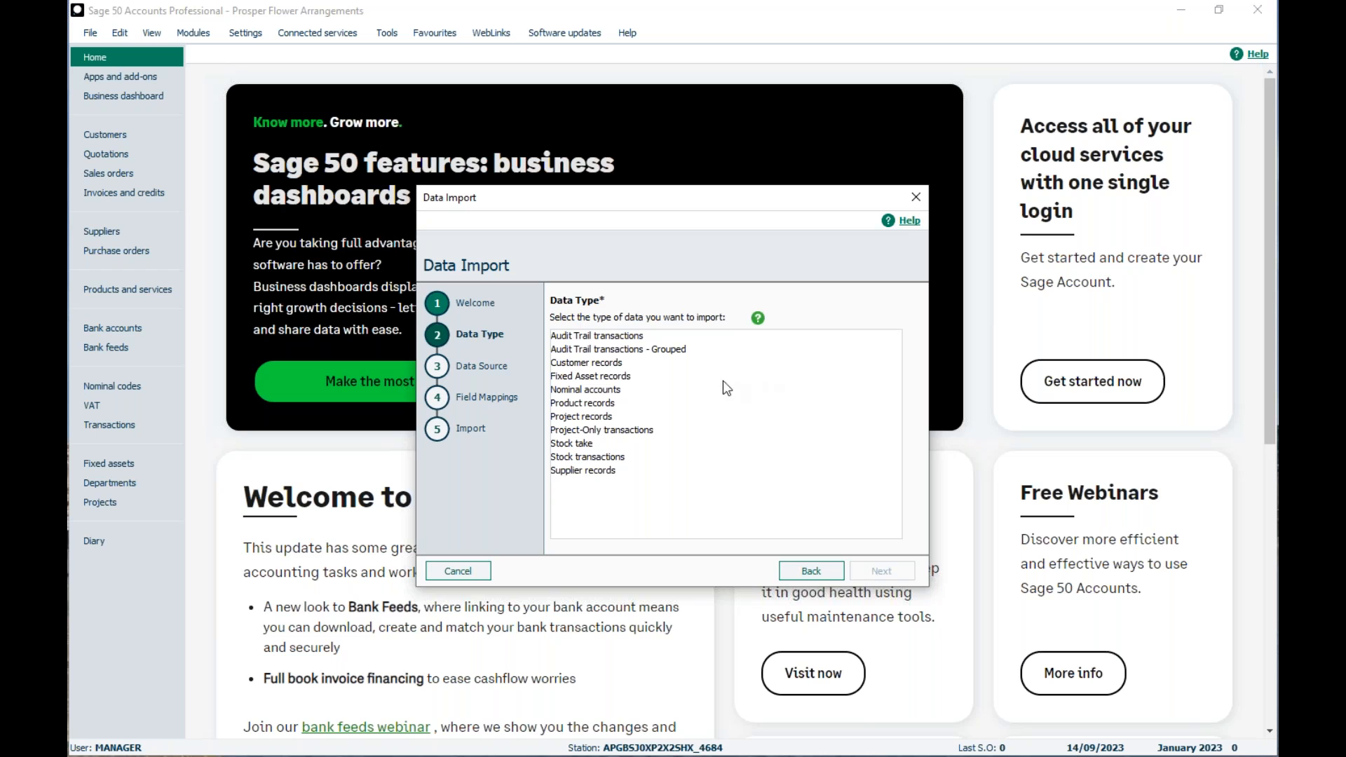
{"action": "left_click", "coordinate": [577, 364]}
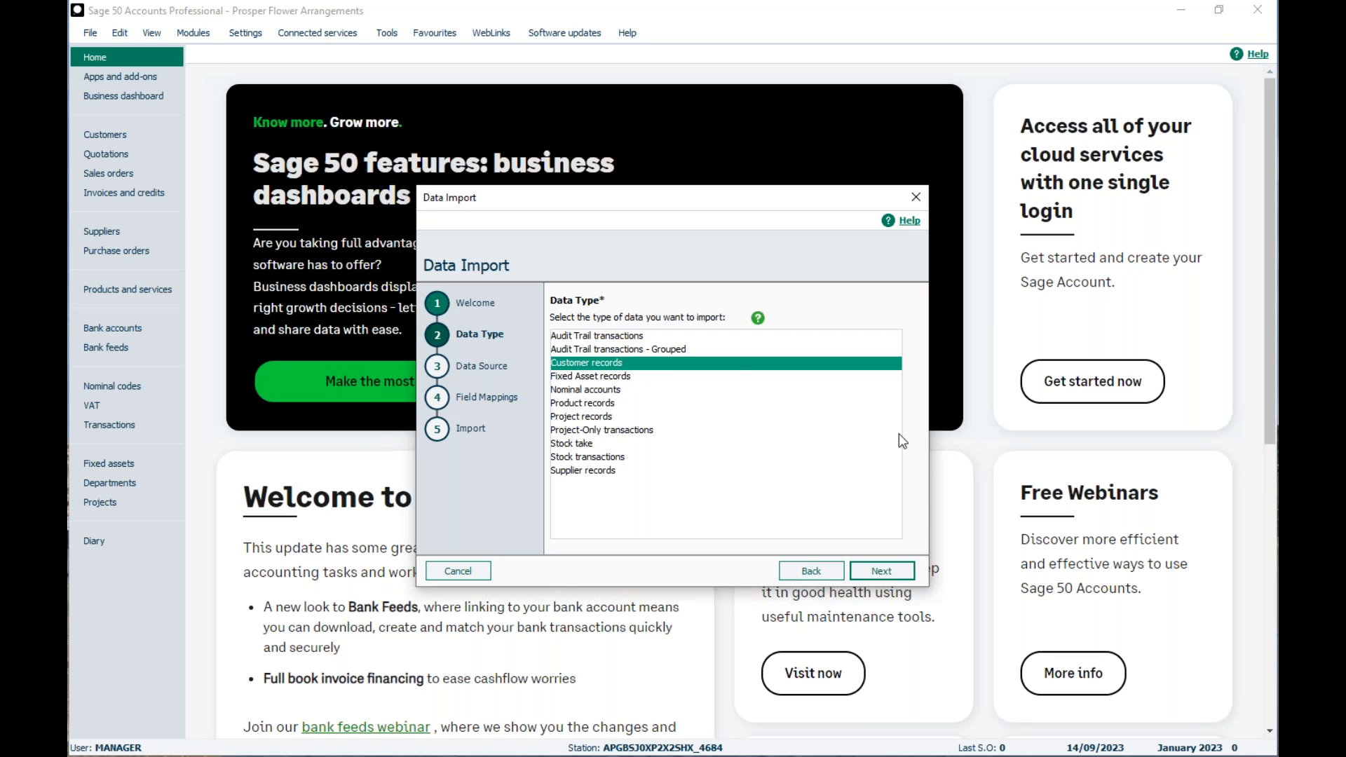
{"action": "left_click", "coordinate": [861, 572]}
- Set the import source to comma-separated format, pick SL_LEDG.csv from the Import files folder and continue to the field mappings
{"action": "left_click", "coordinate": [574, 337]}
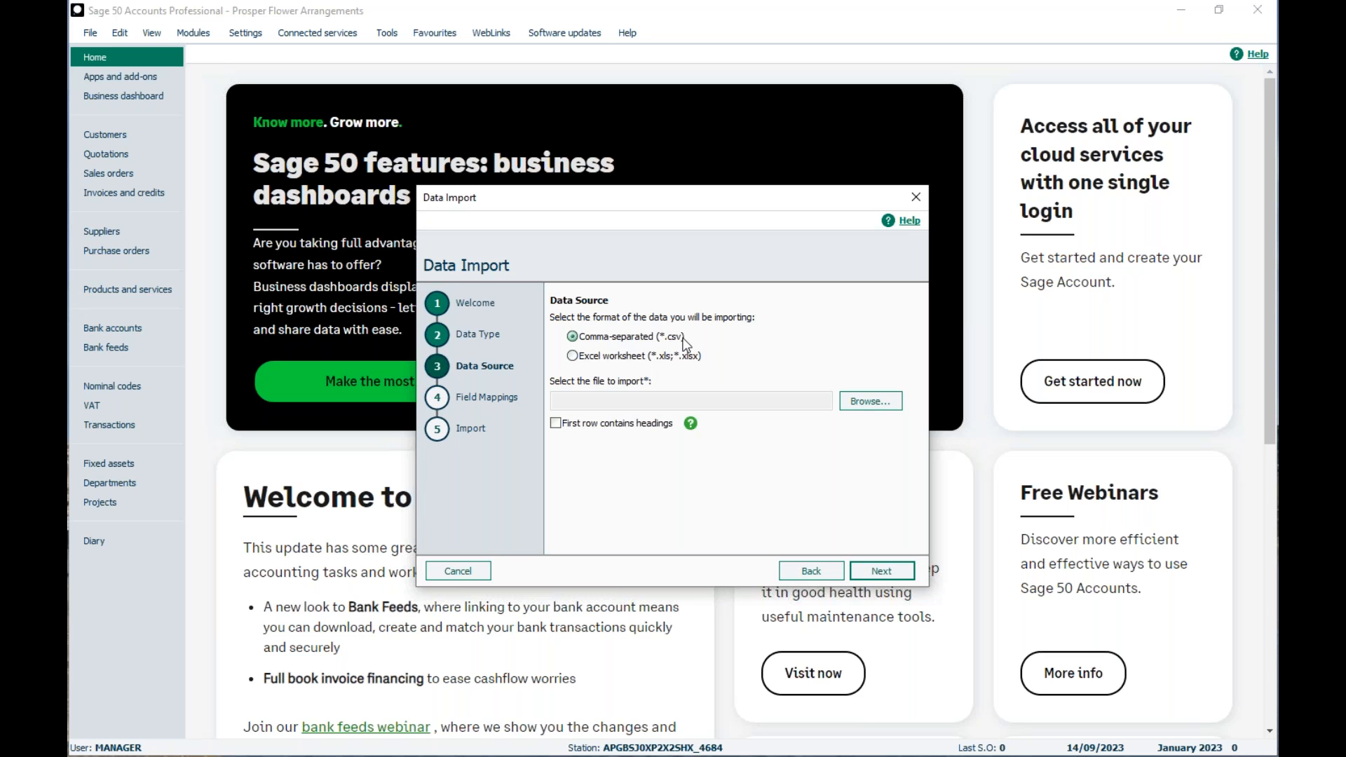
{"action": "left_click", "coordinate": [866, 406]}
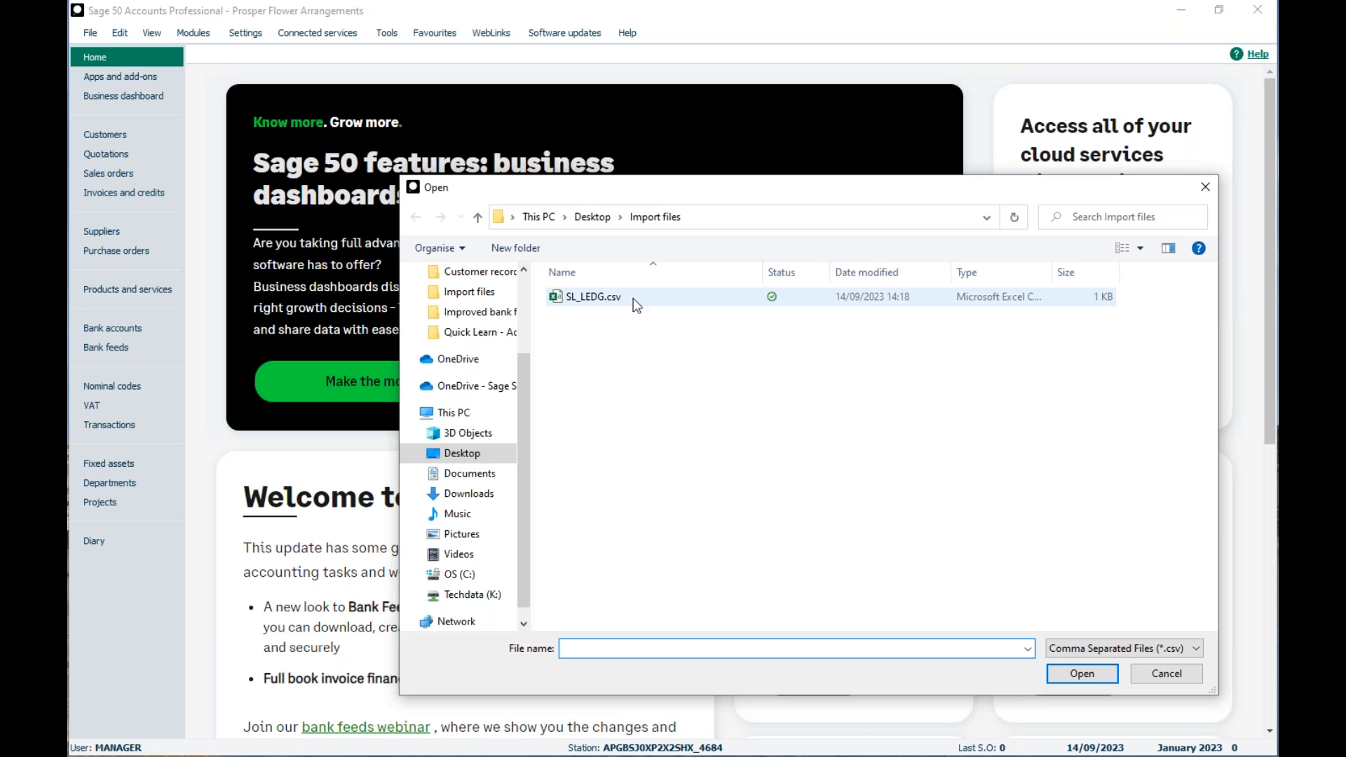
{"action": "double_click", "coordinate": [583, 297]}
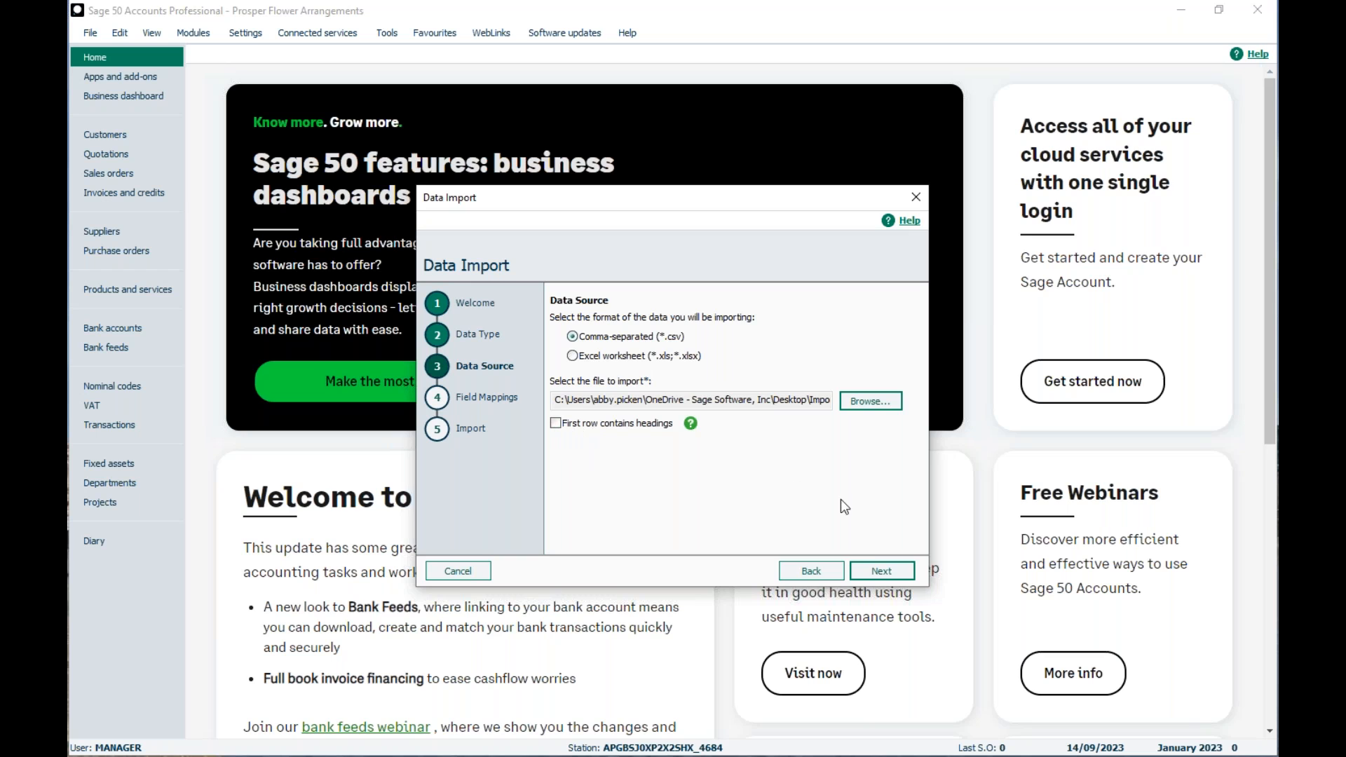
{"action": "left_click", "coordinate": [871, 575]}
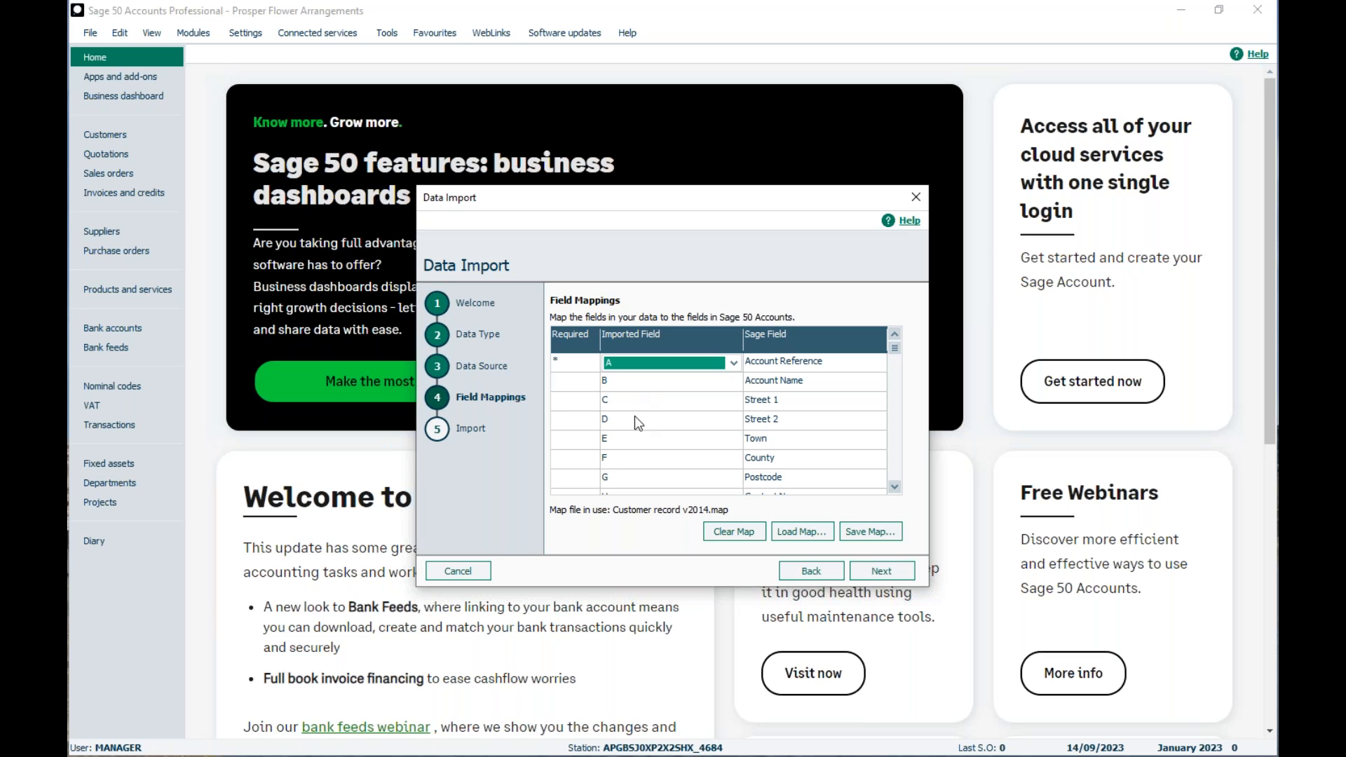
- Clear the current field mapping and load Customer record v2014.map from the Shared mappings folder
{"action": "left_click", "coordinate": [723, 530]}
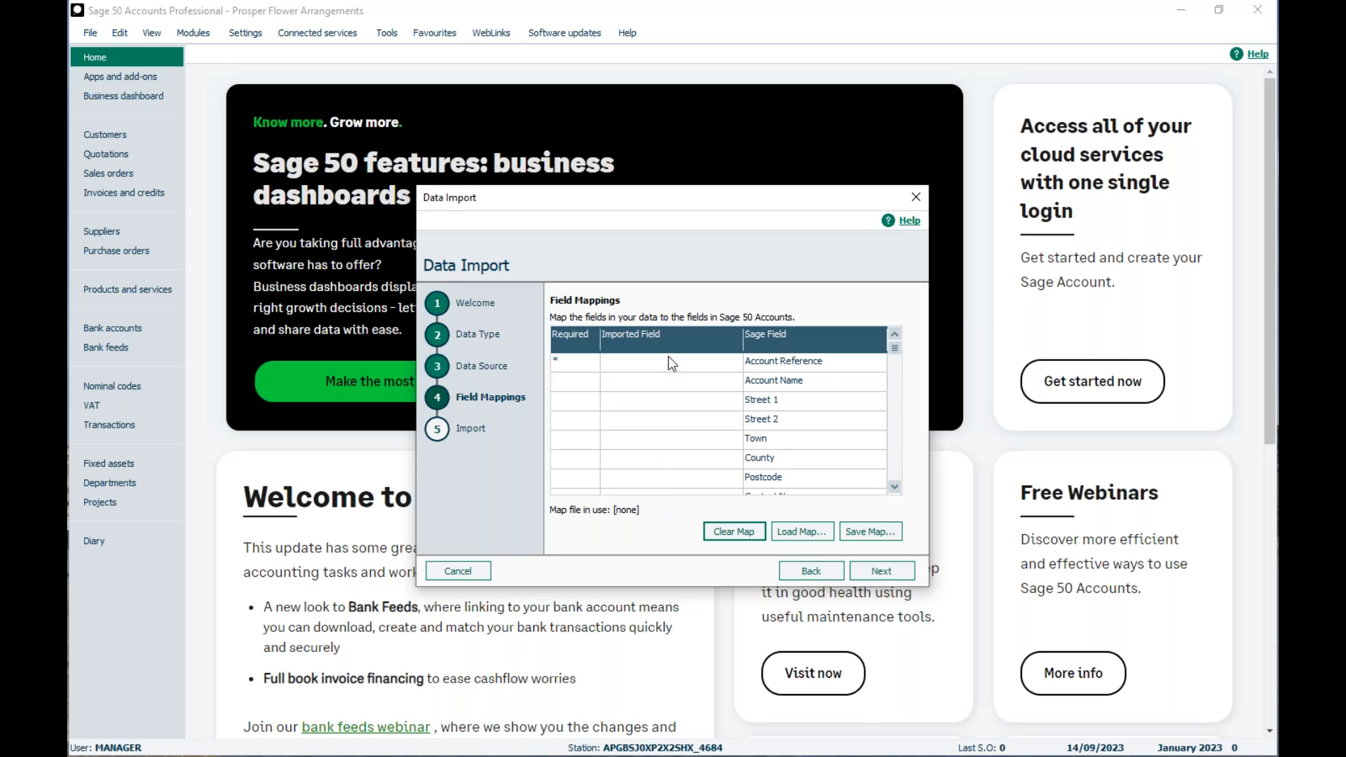
{"action": "left_click", "coordinate": [795, 528]}
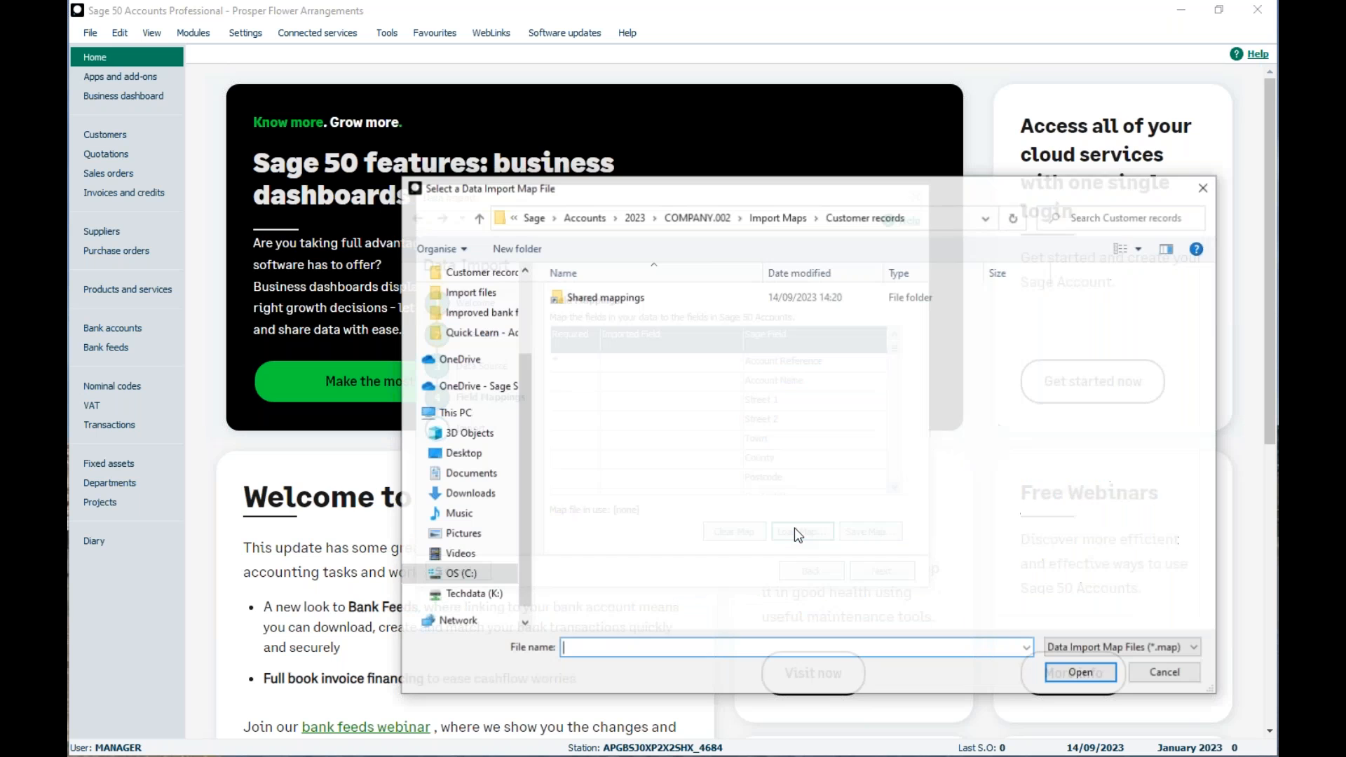
{"action": "left_click", "coordinate": [587, 302]}
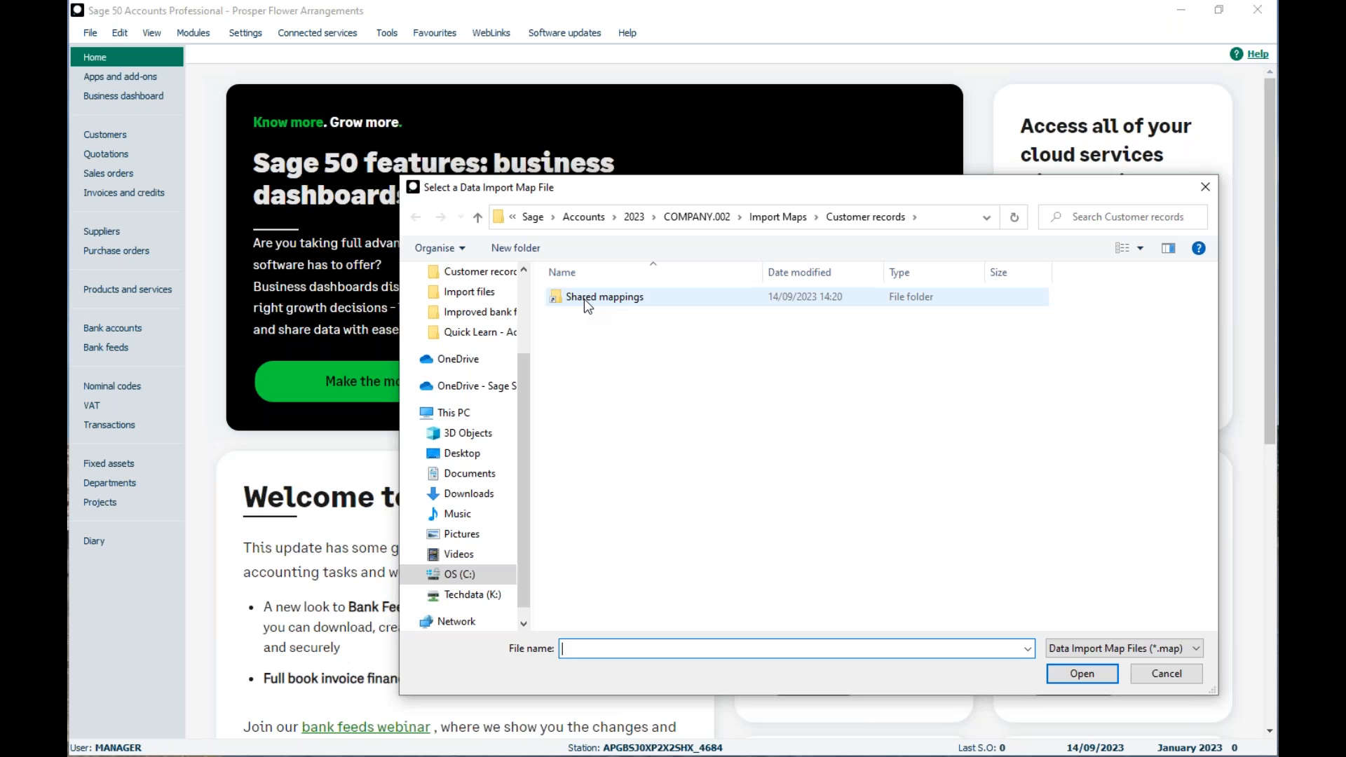
{"action": "double_click", "coordinate": [586, 299]}
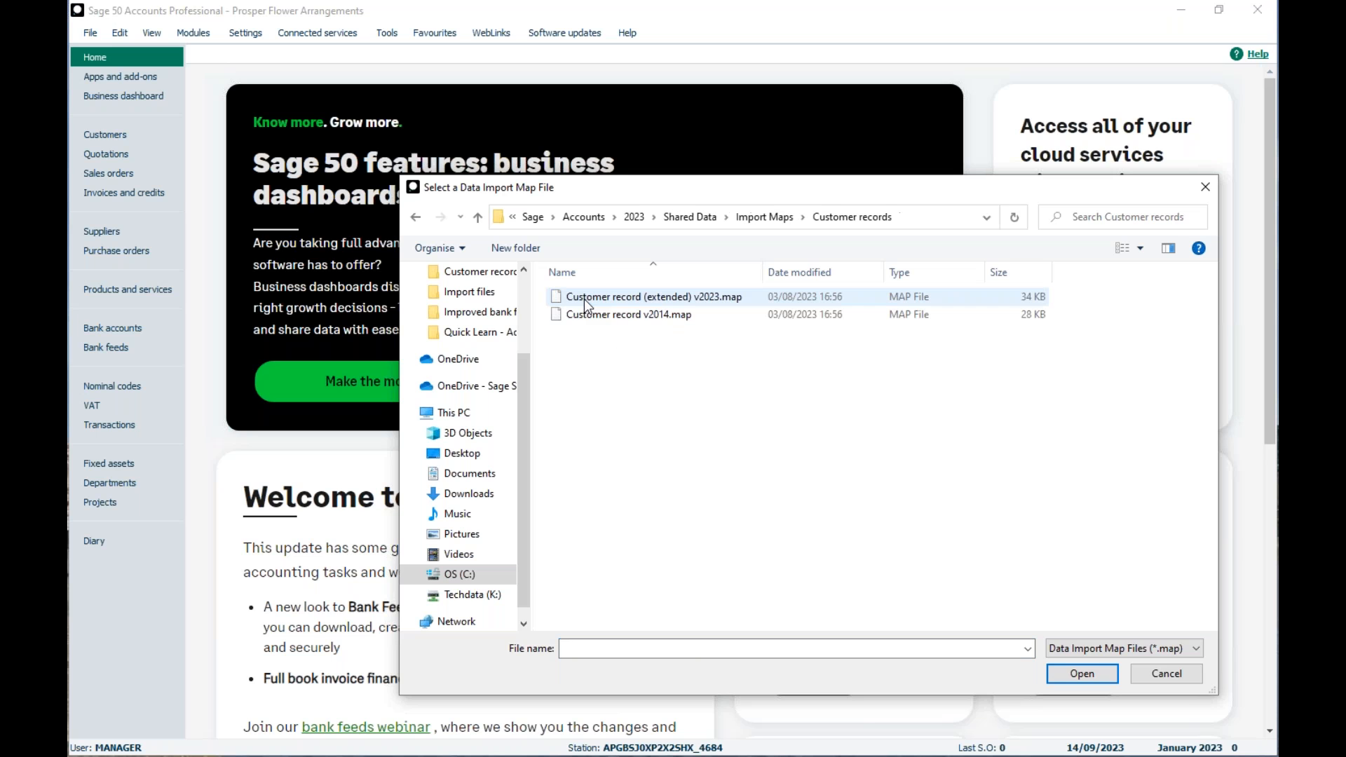
{"action": "left_click", "coordinate": [604, 315]}
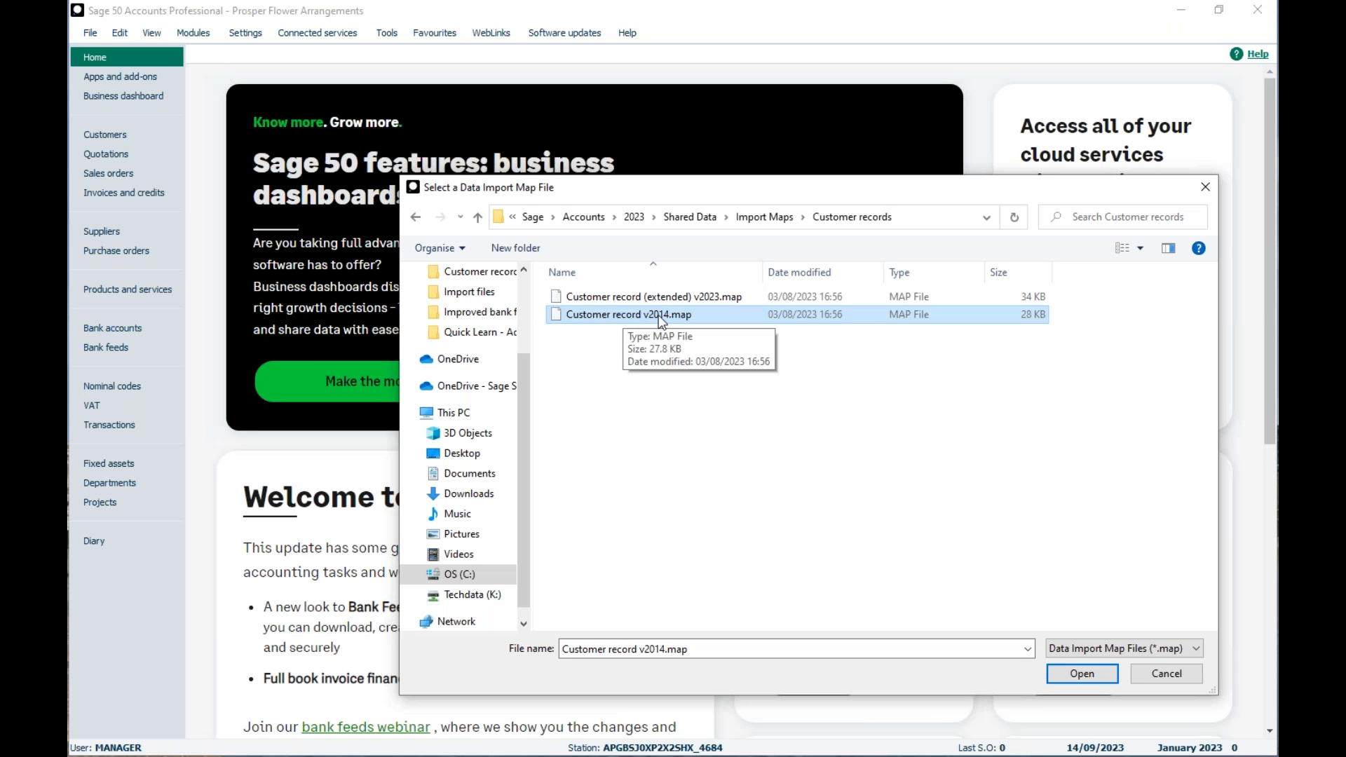
{"action": "left_click", "coordinate": [607, 298]}
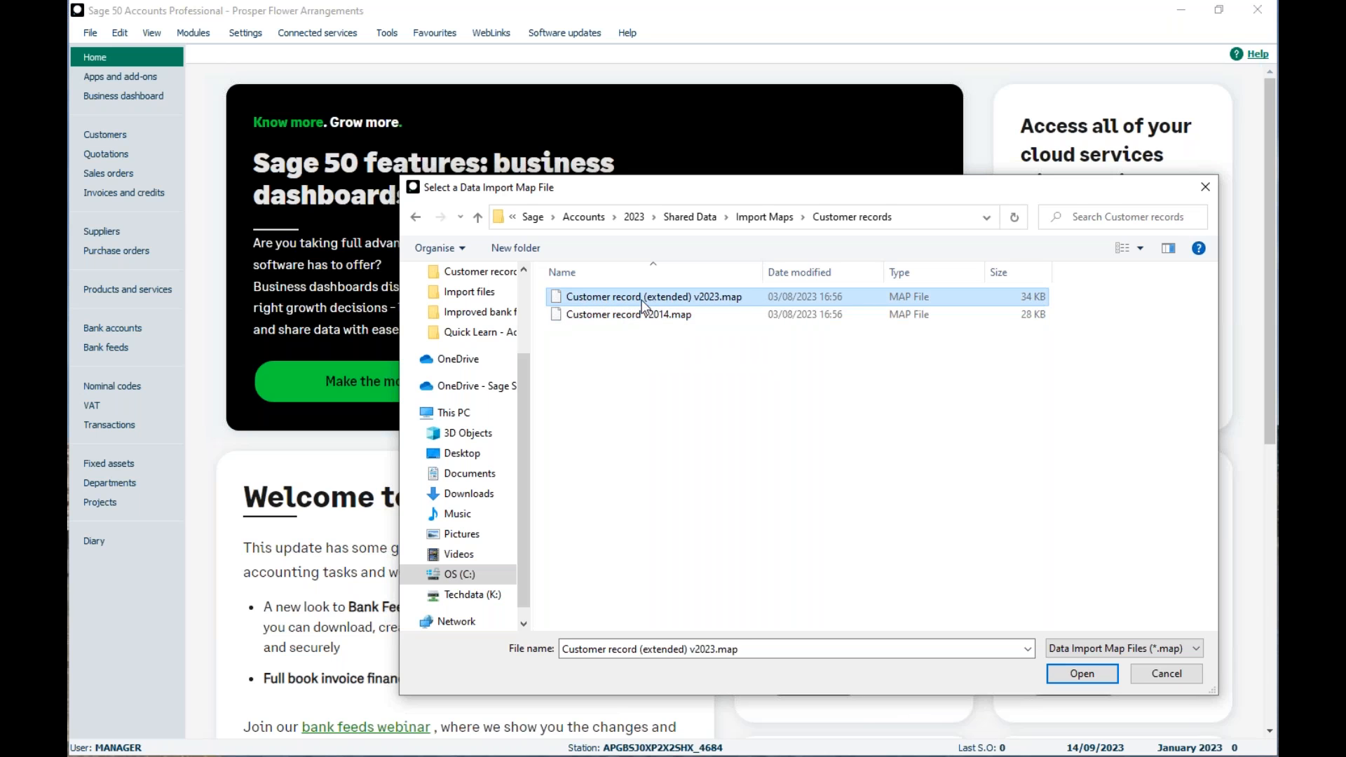
{"action": "left_click", "coordinate": [607, 319]}
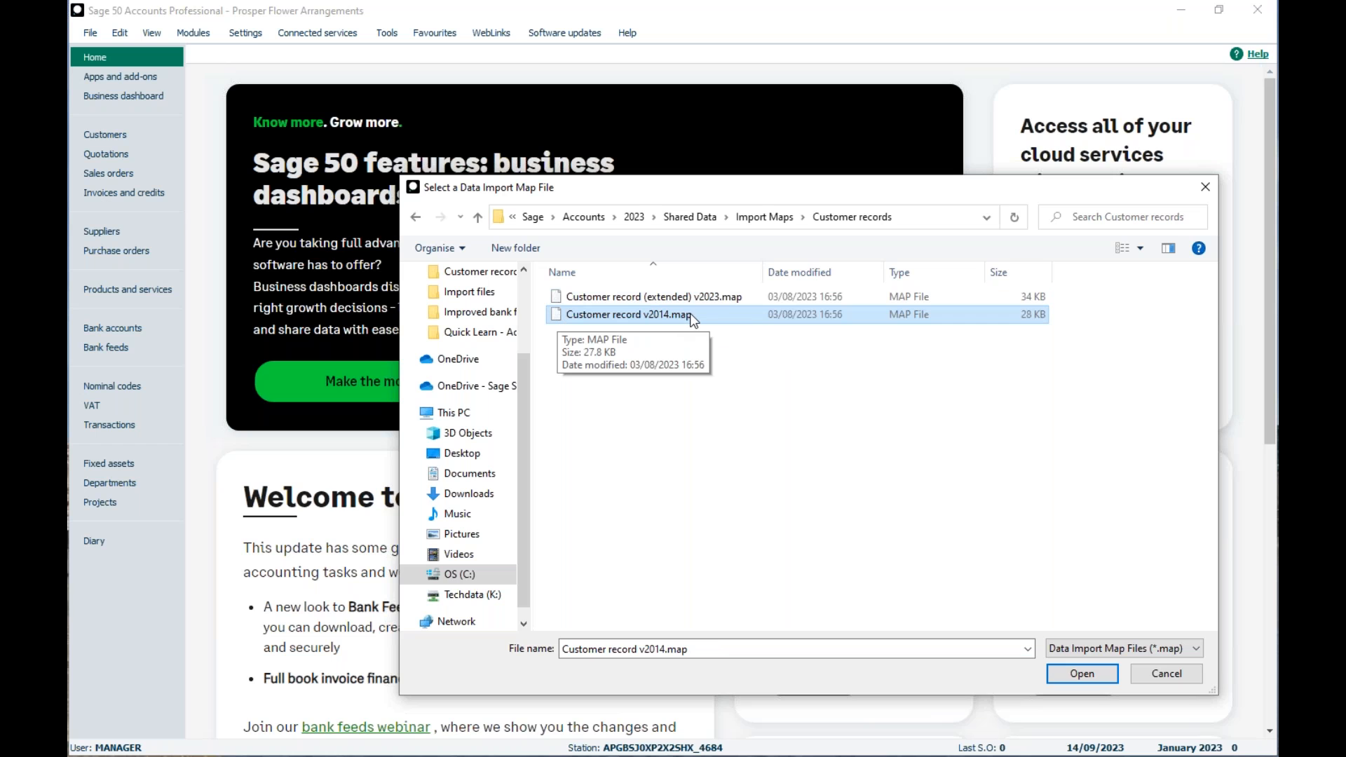
{"action": "left_click", "coordinate": [1080, 675]}
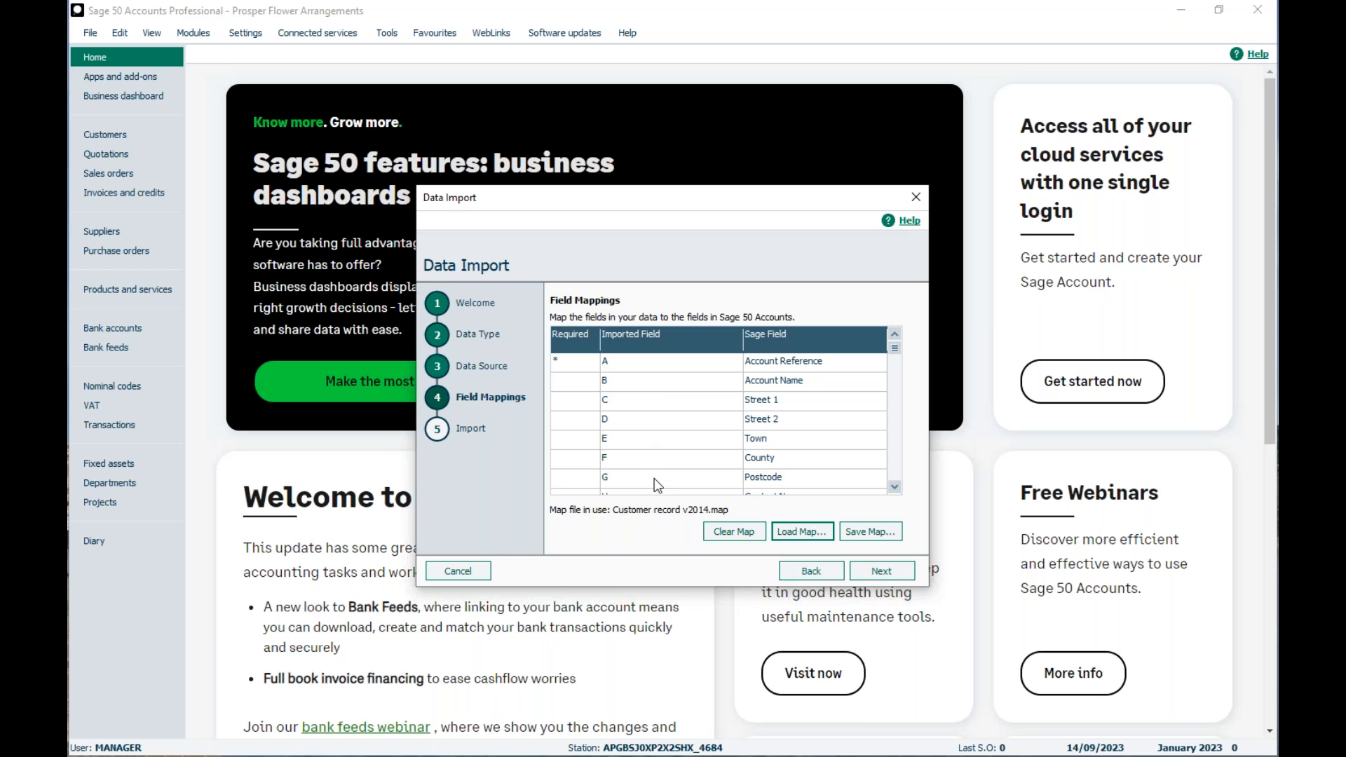
- Accept the field mappings, import the customer records from SL_LEDG.csv and close the import results
{"action": "left_click", "coordinate": [867, 576]}
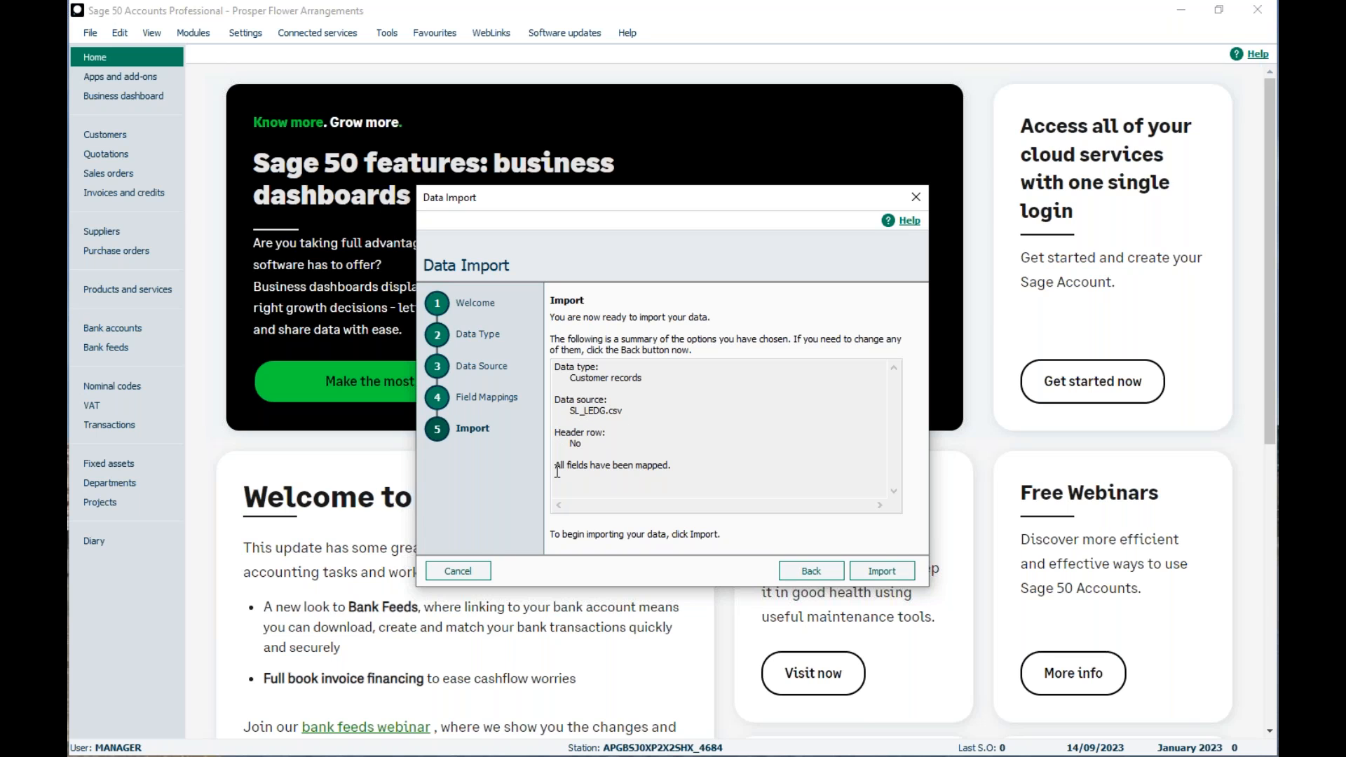
{"action": "left_click", "coordinate": [873, 569]}
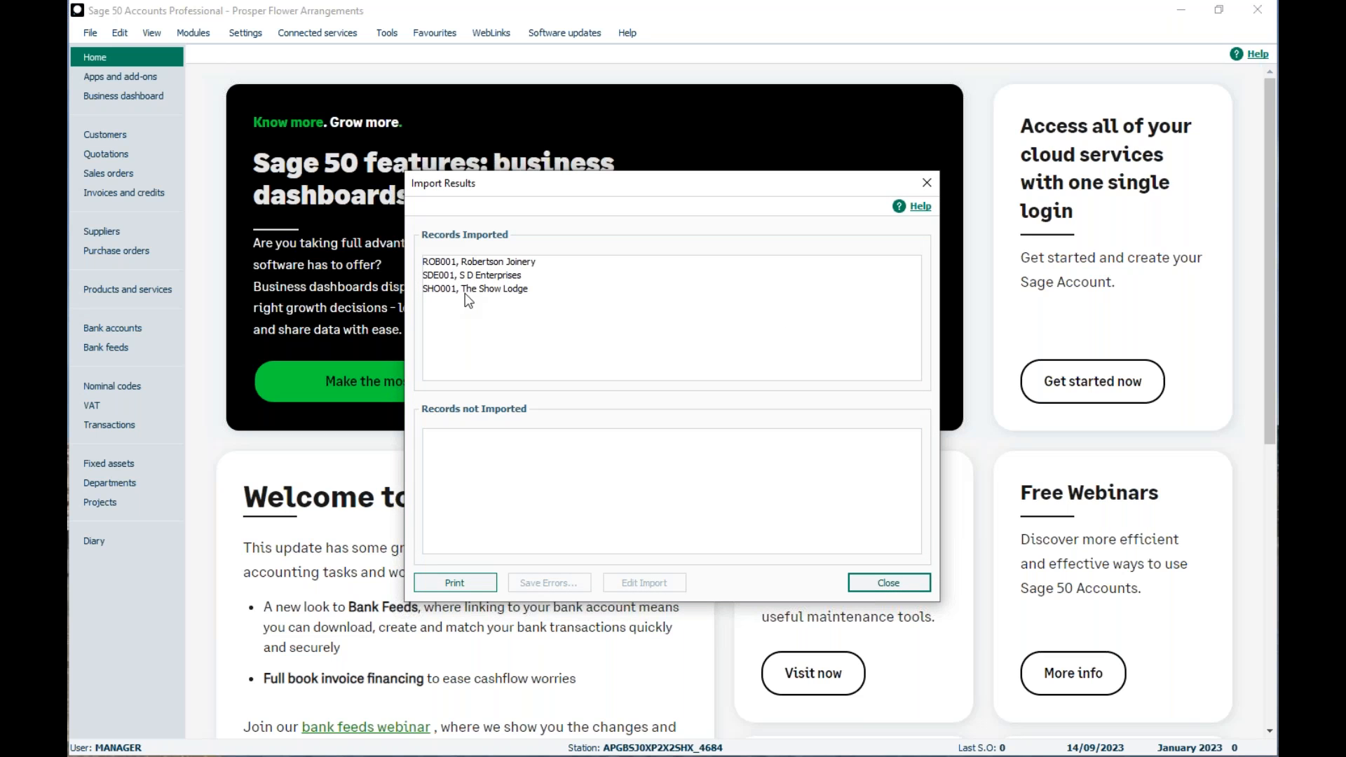
{"action": "left_click", "coordinate": [875, 582]}
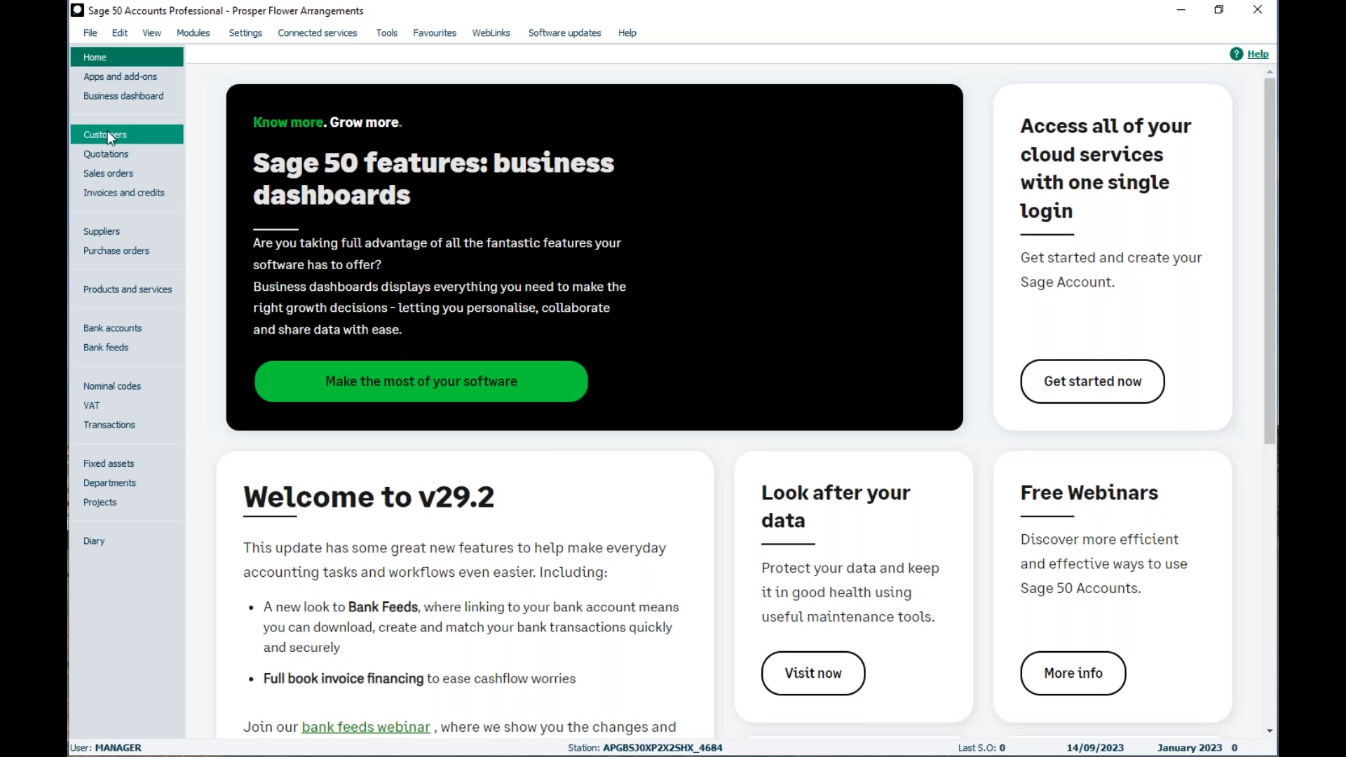
- Open the customer list and select the records ROB001, SDE001 and SHO001 to check their credit limits
{"action": "left_click", "coordinate": [107, 134]}
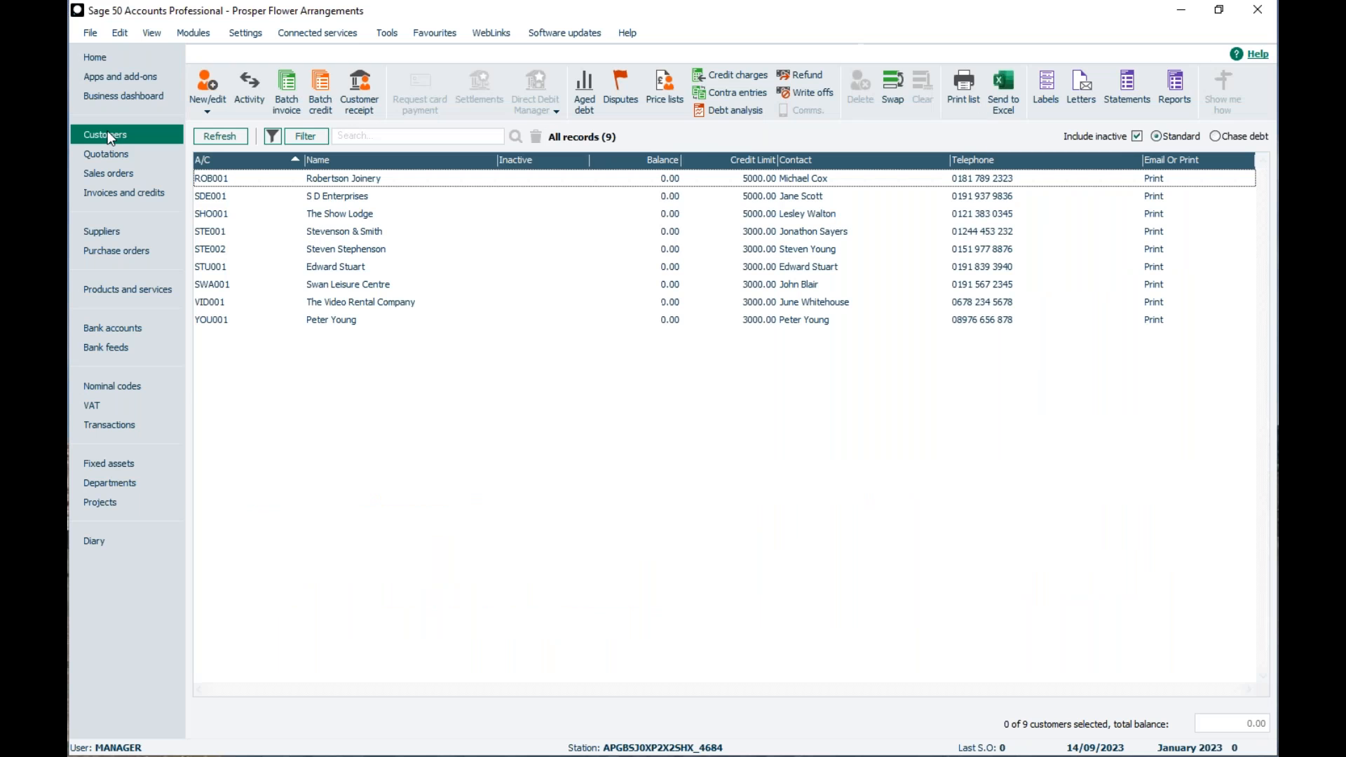
{"action": "left_click", "coordinate": [750, 214]}
{"action": "left_click", "coordinate": [751, 197]}
{"action": "left_click", "coordinate": [751, 179]}
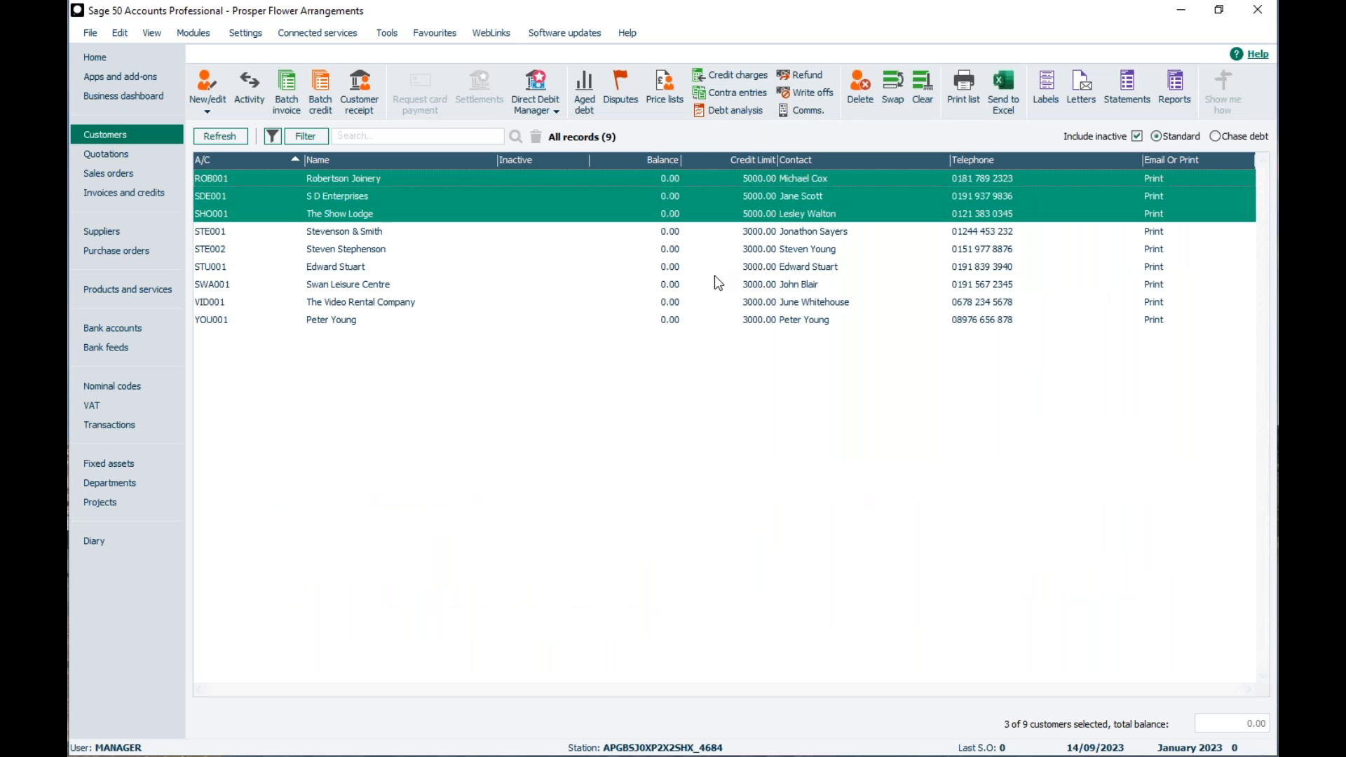